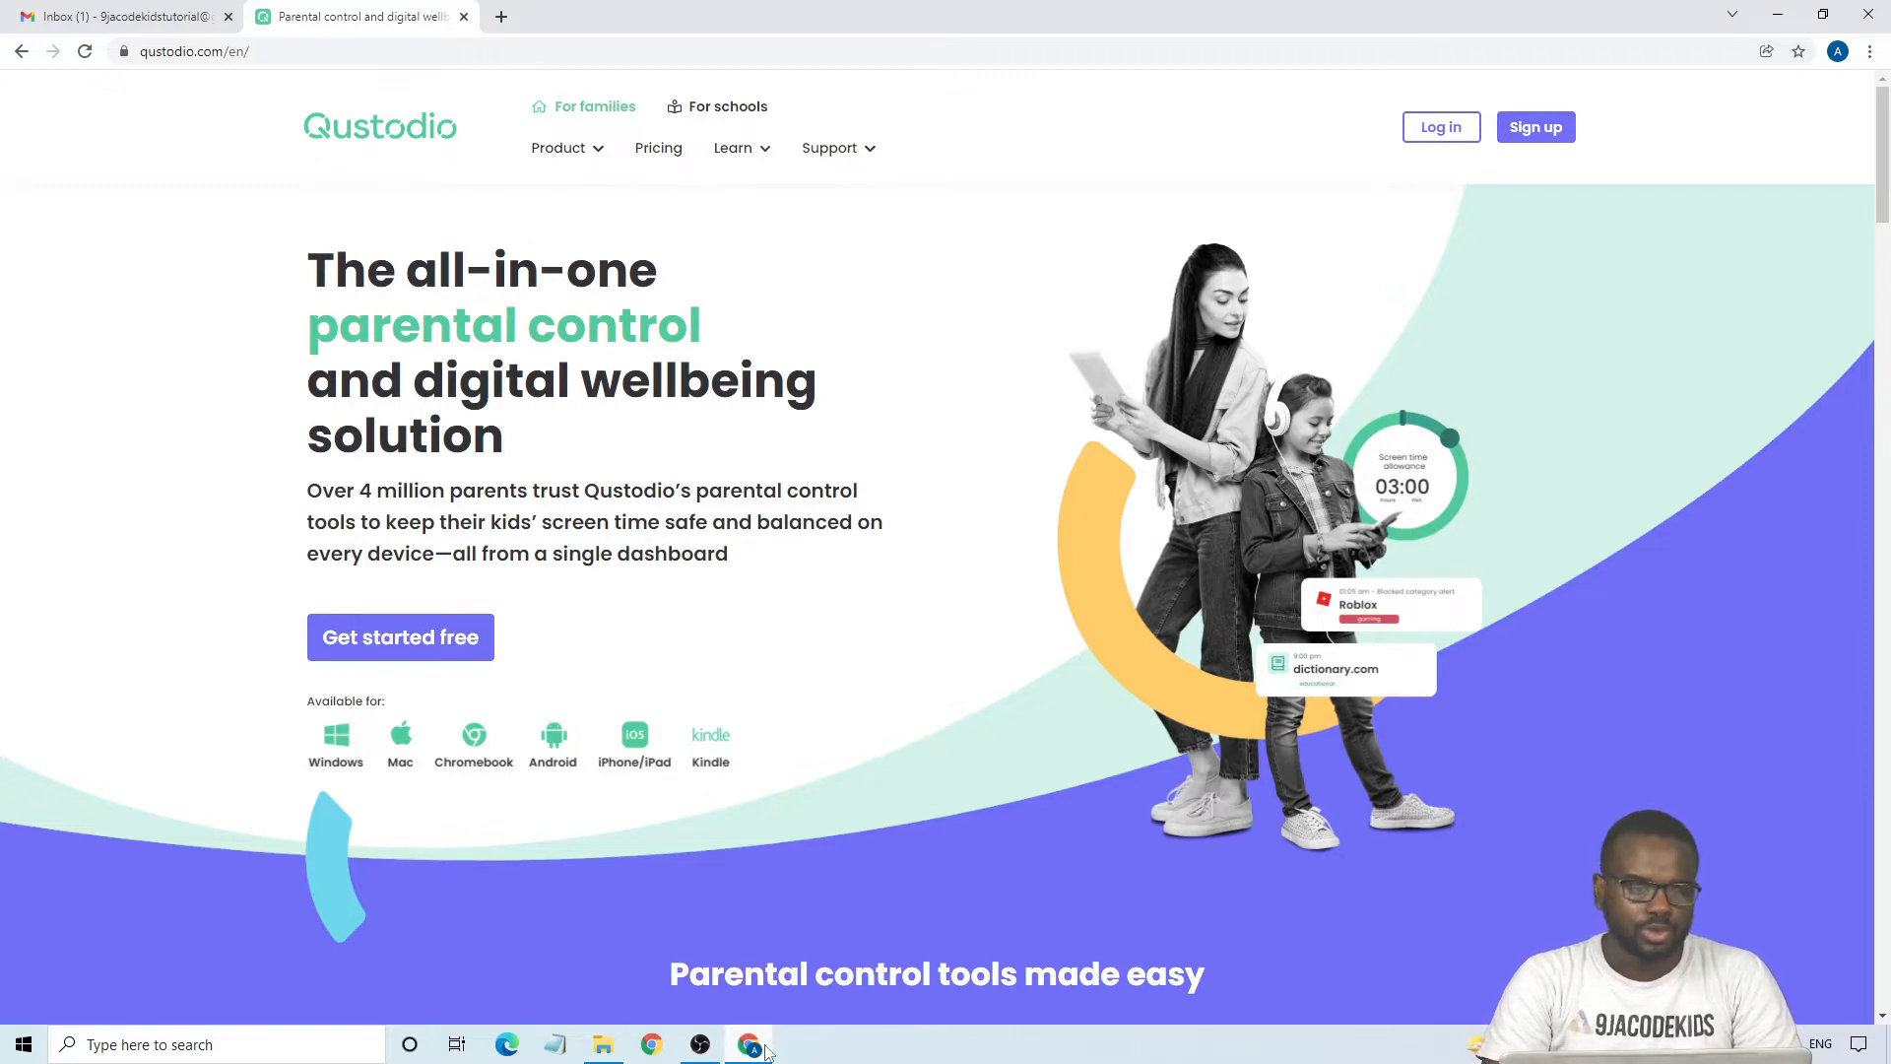
- Search Google for "qustodio" in a new browser tab
click(502, 16)
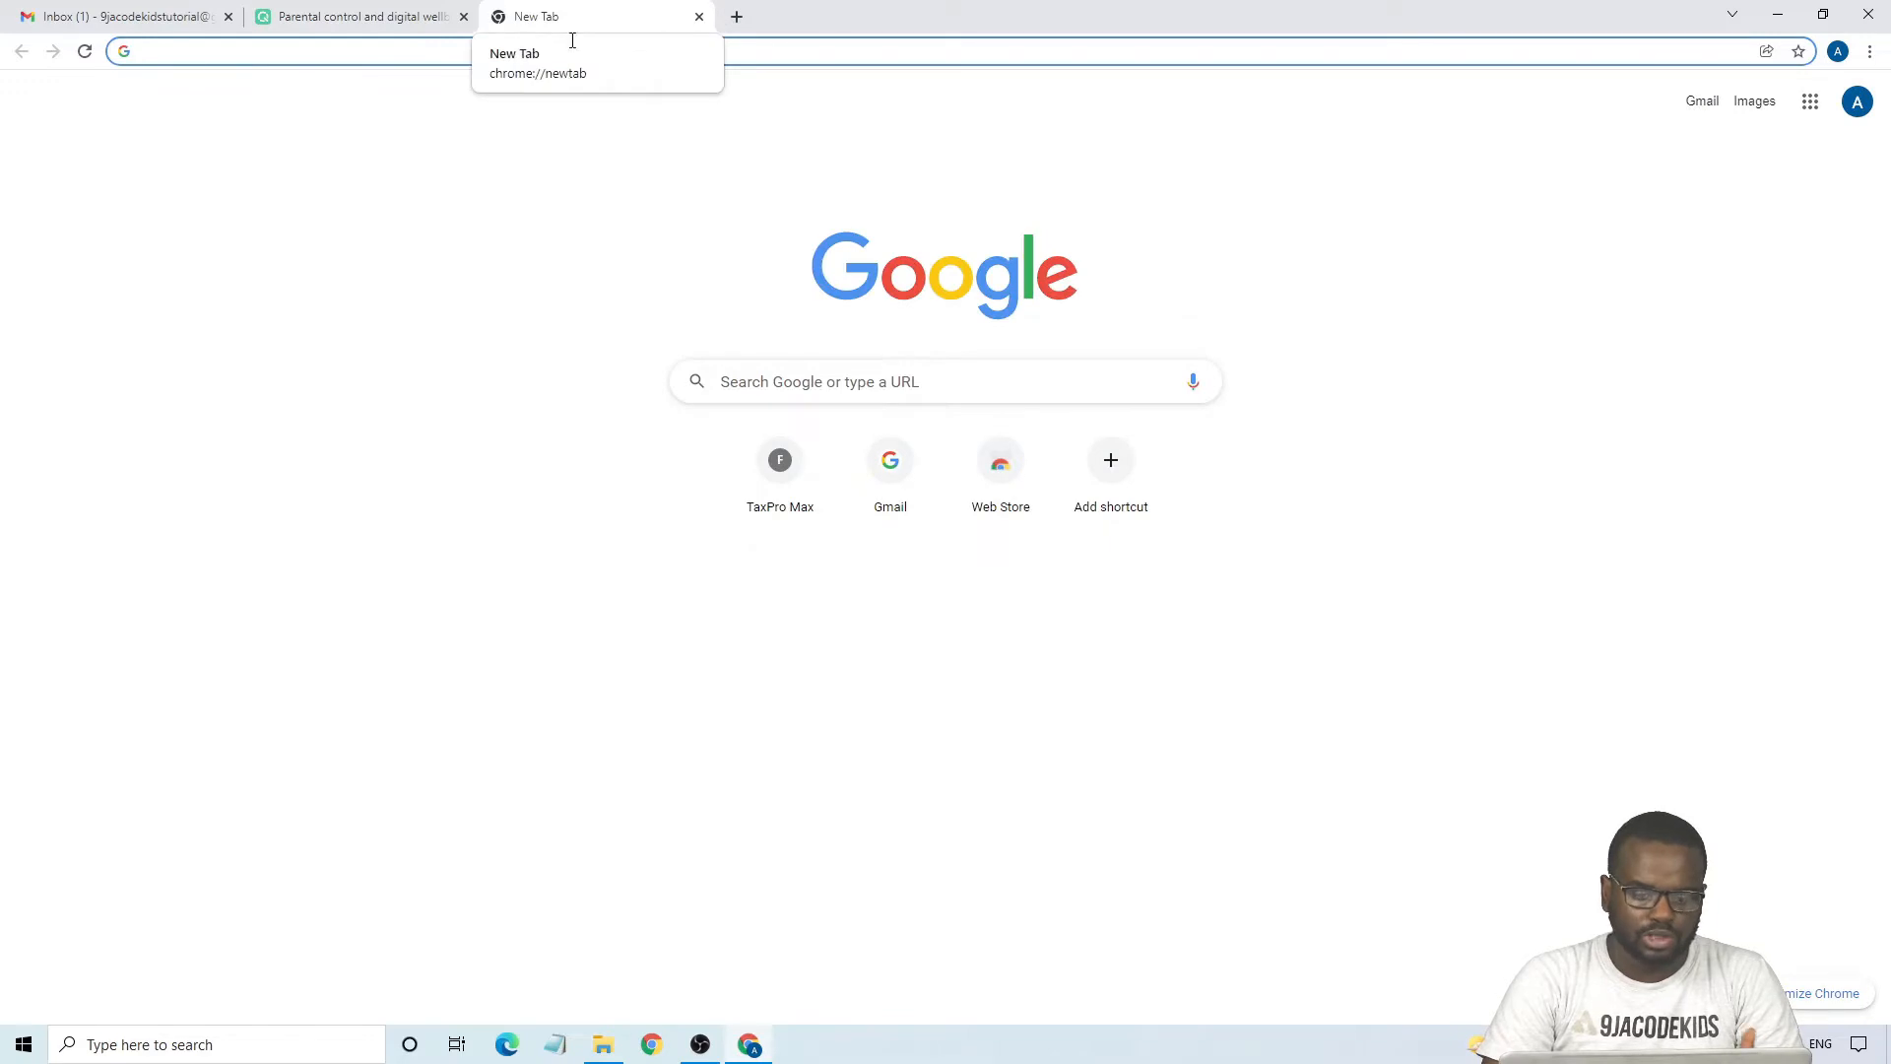
click(791, 384)
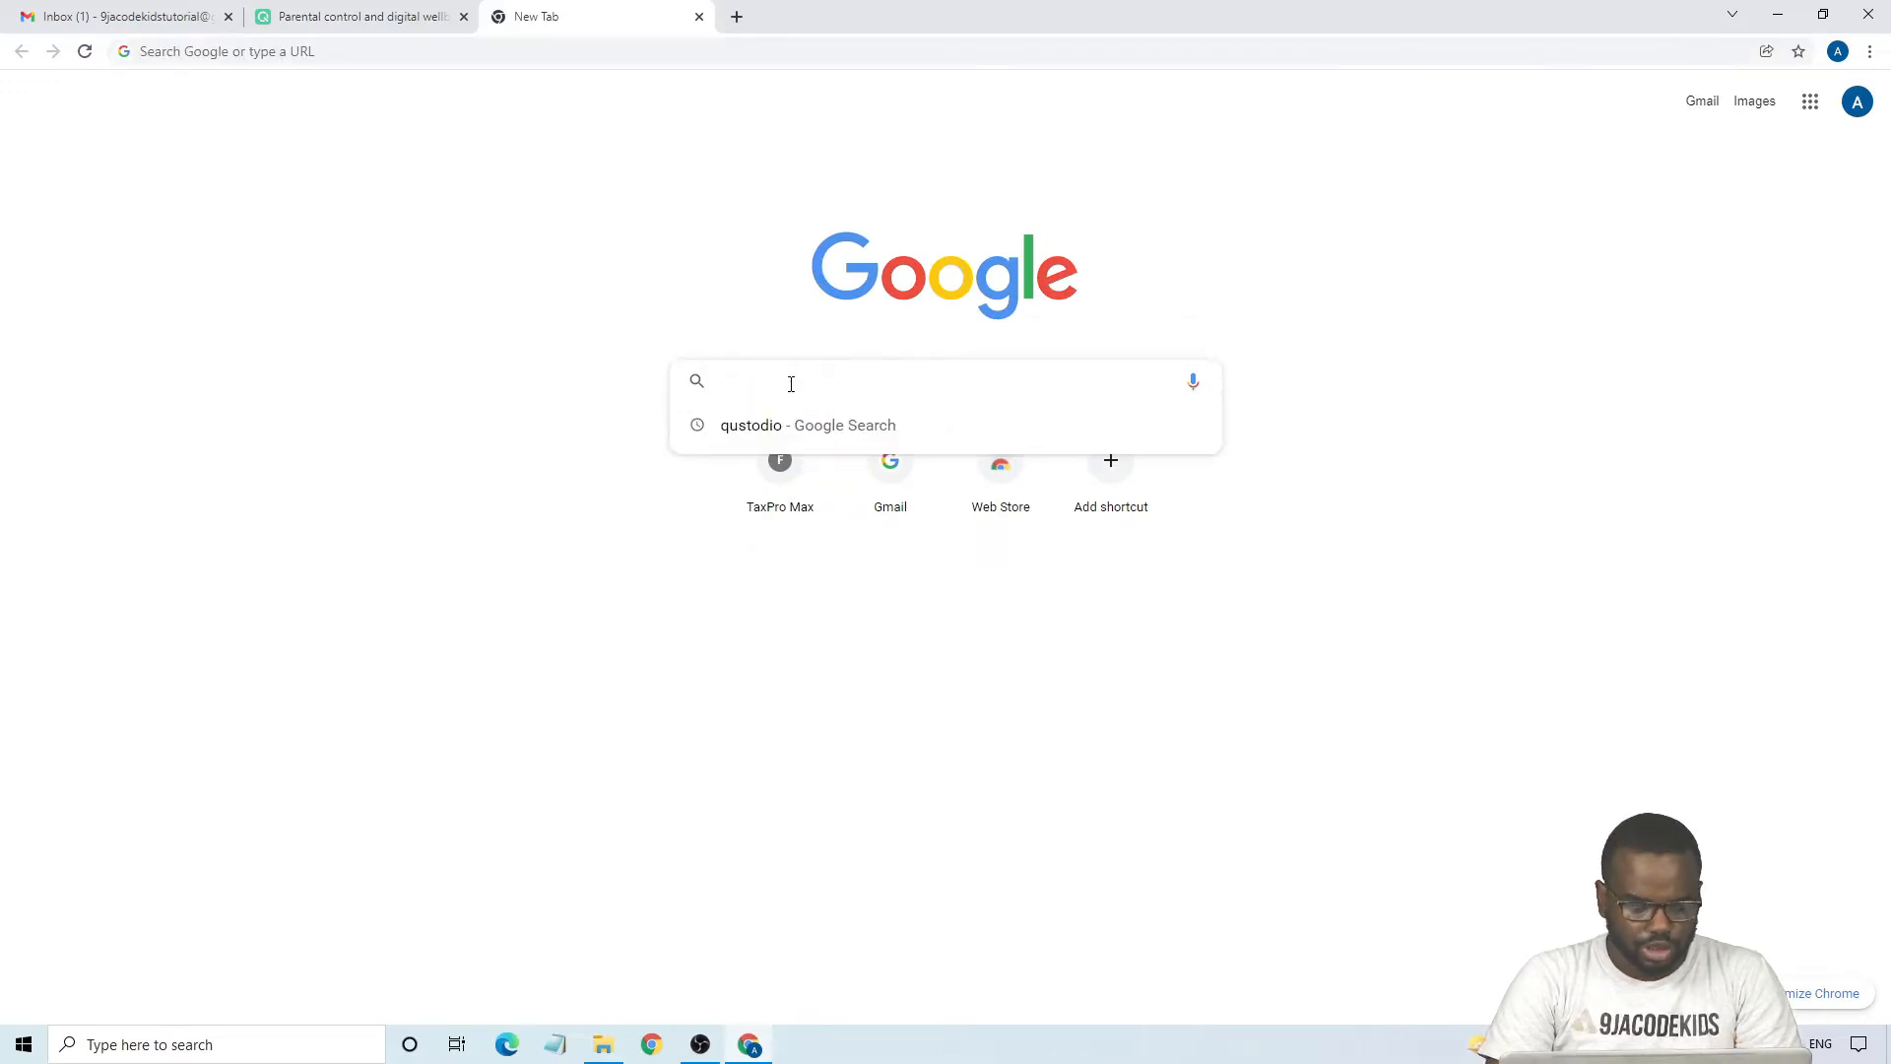
text(qustodio)
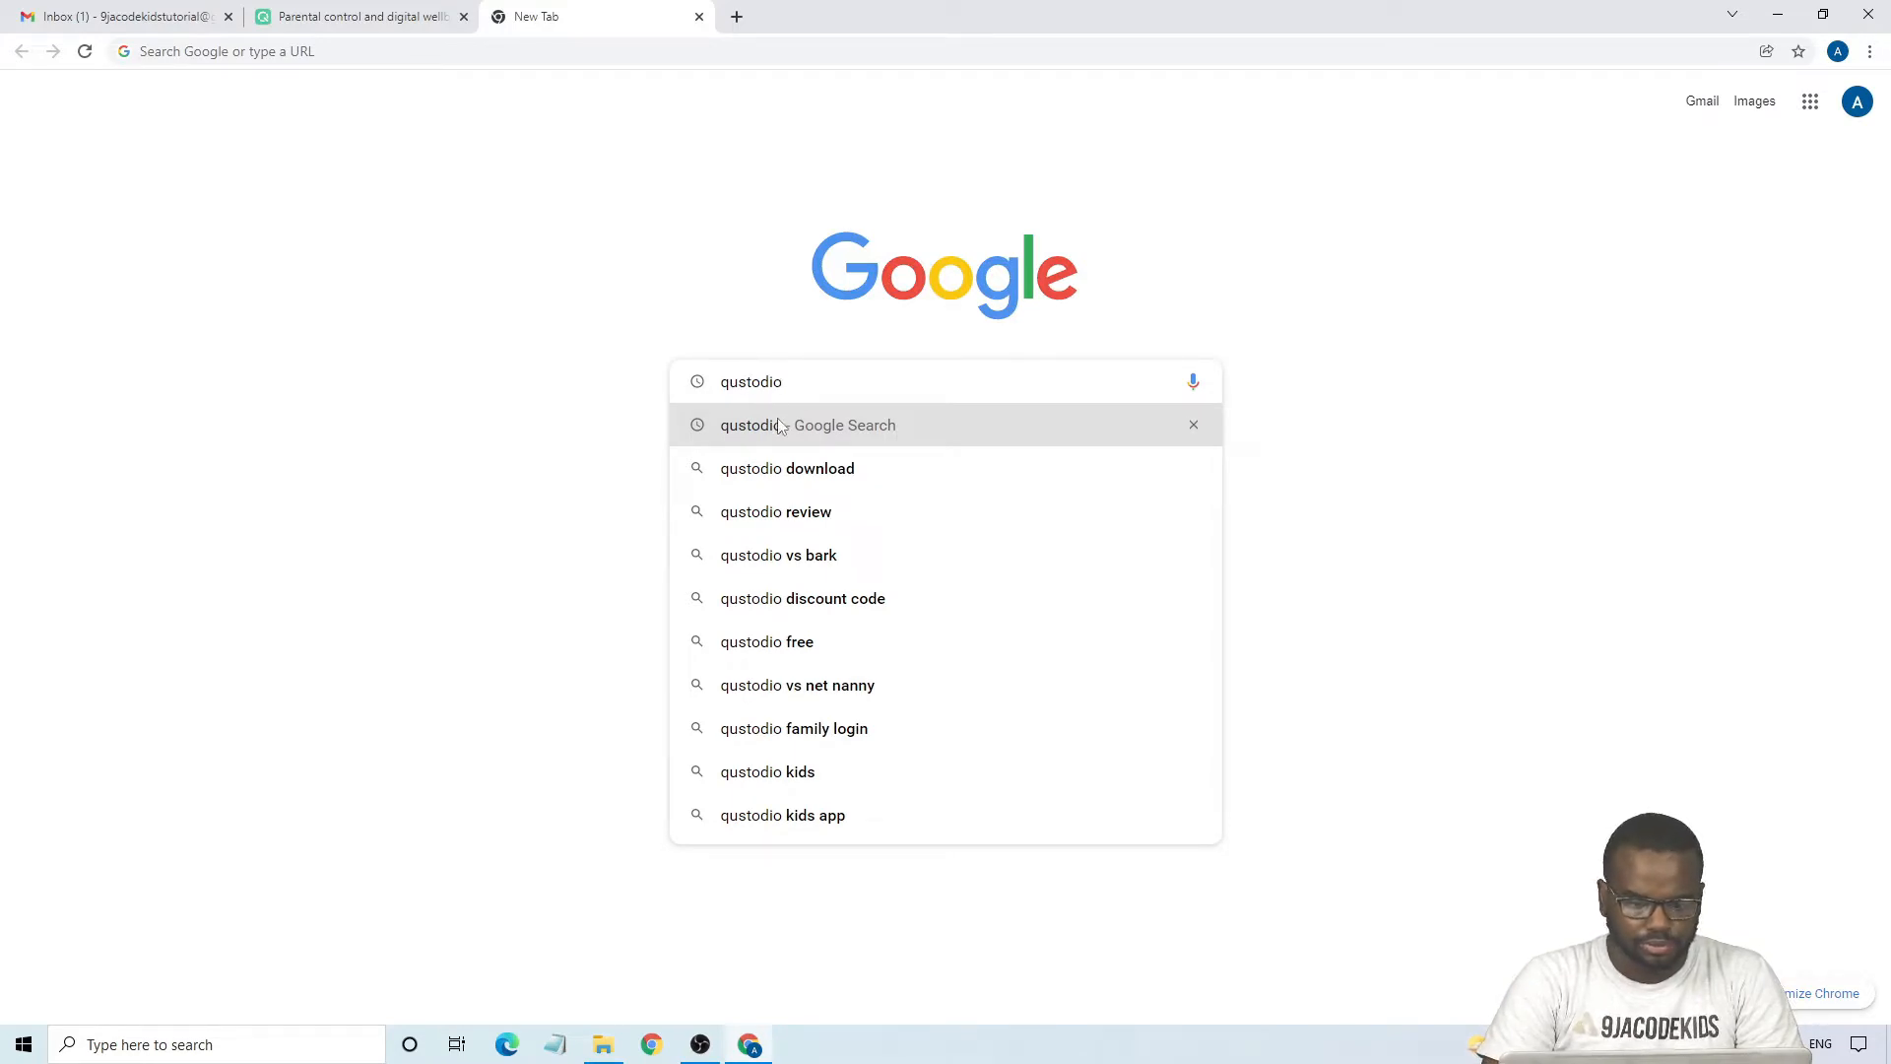
click(778, 418)
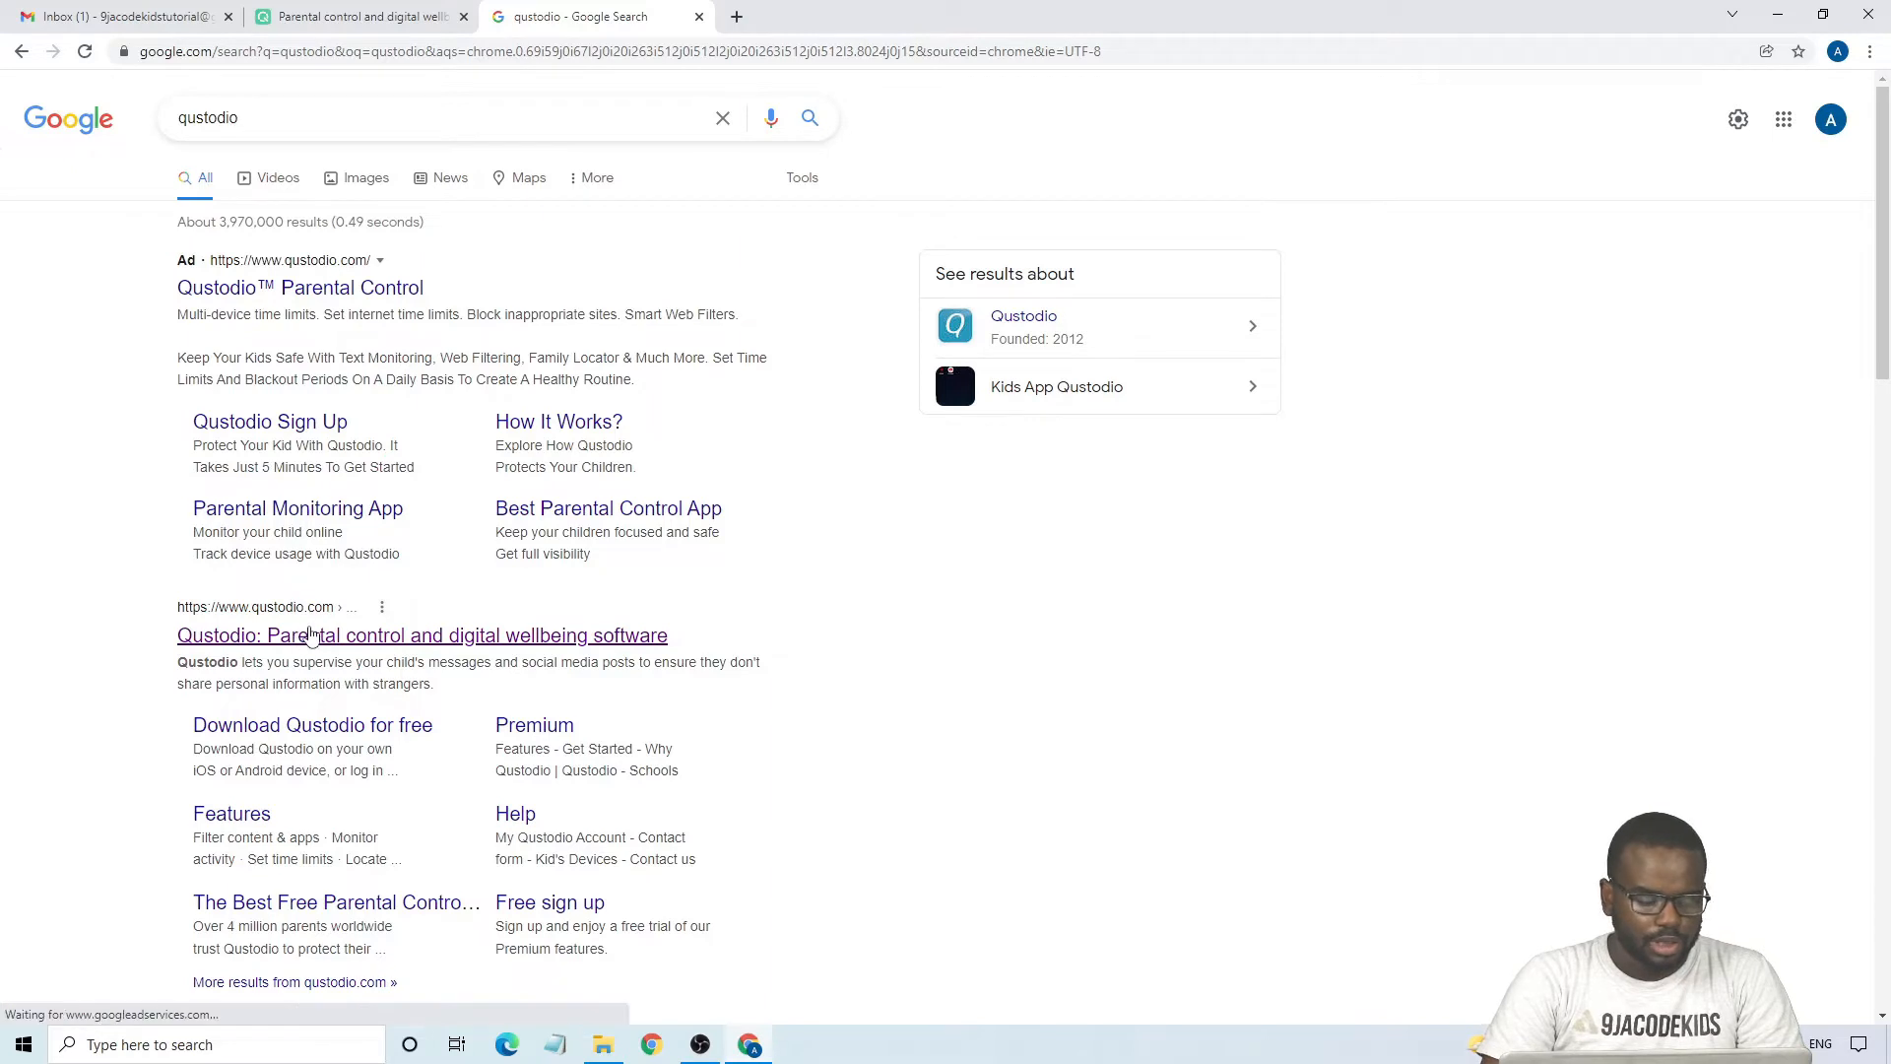
- Open the main Qustodio parental control site from the search results and go to its free account sign-up form
click(439, 638)
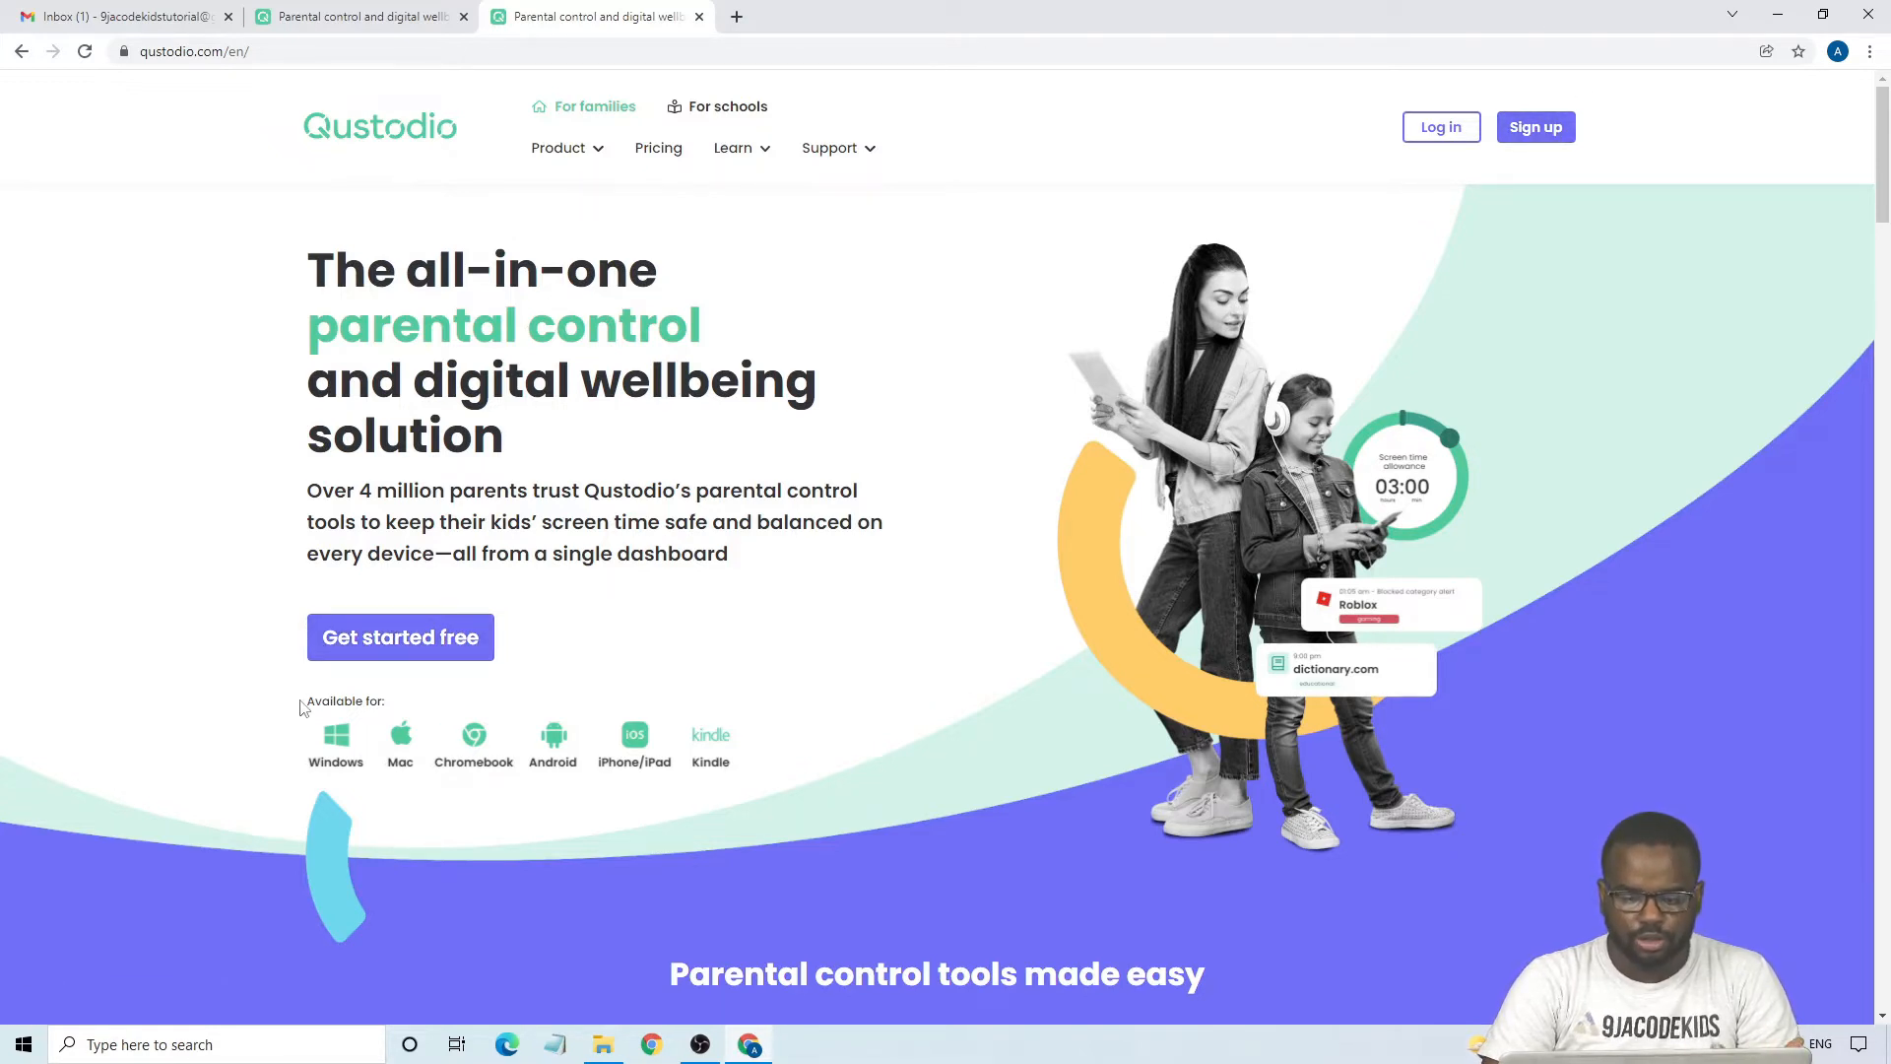
click(374, 650)
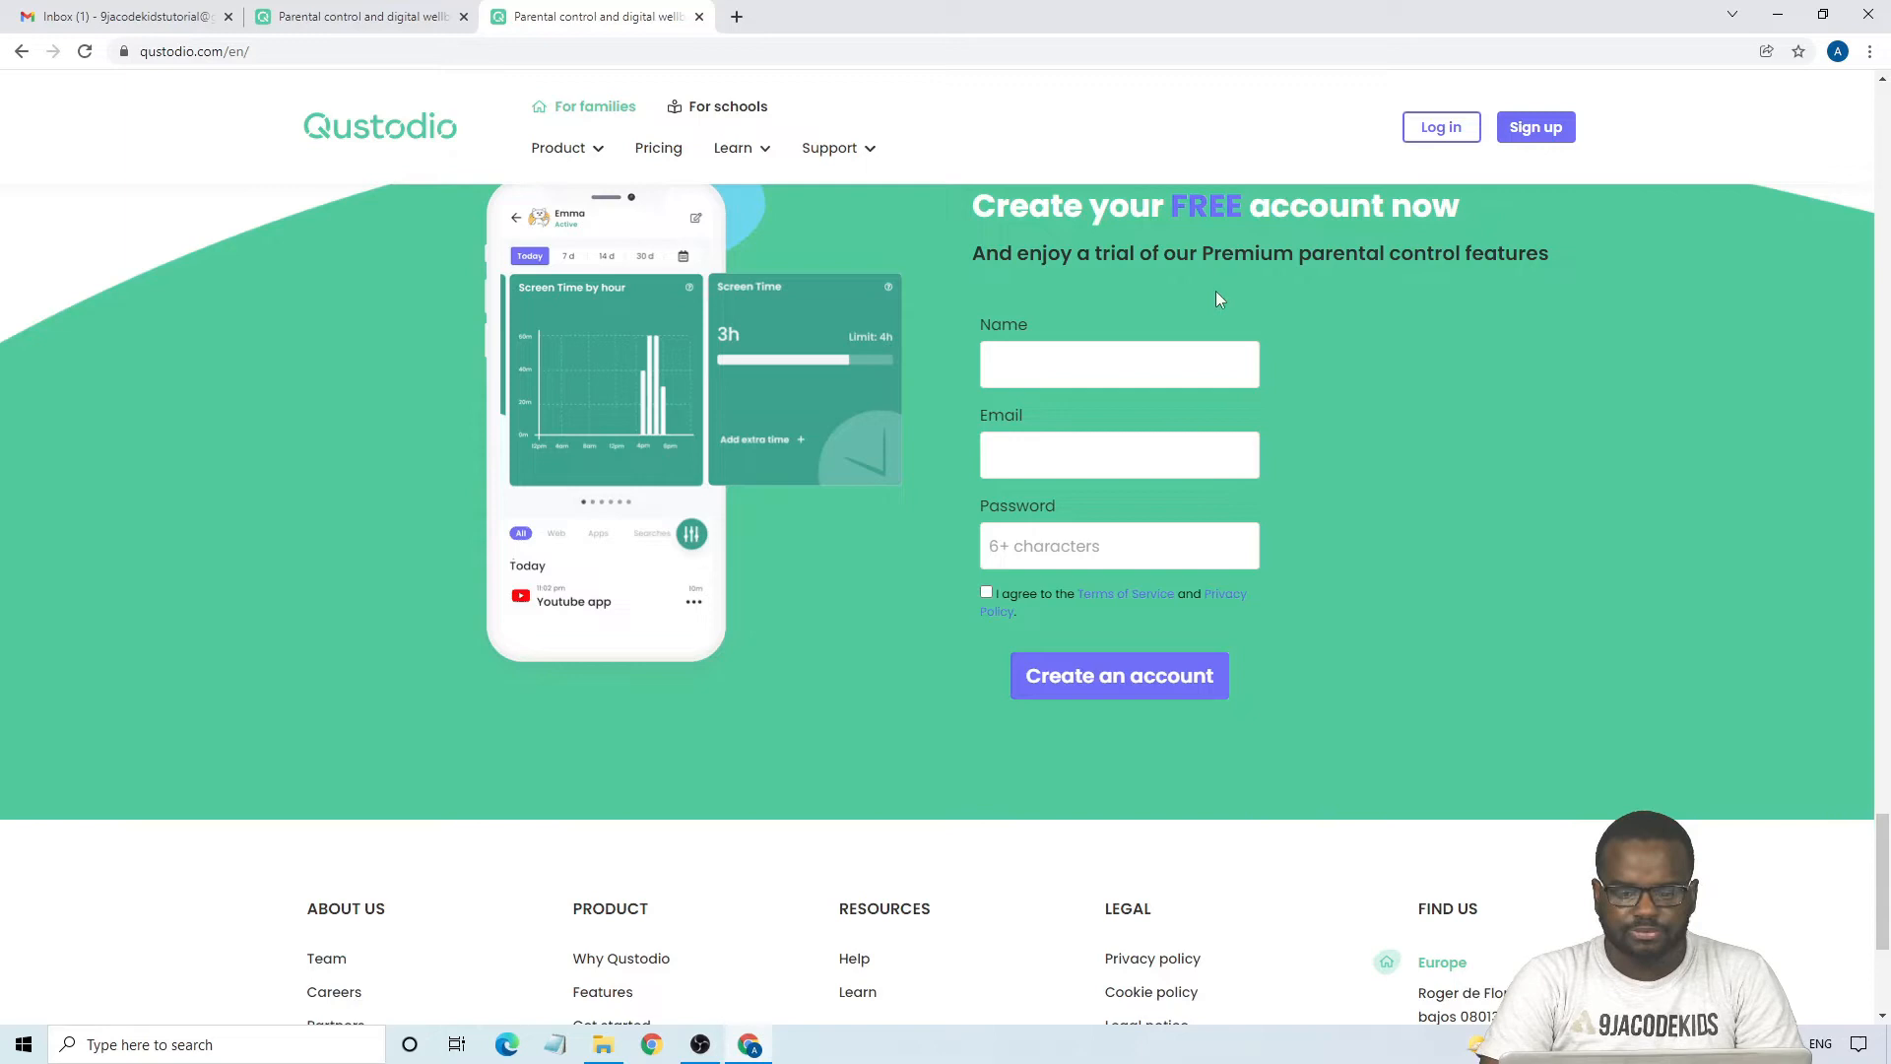
click(1119, 368)
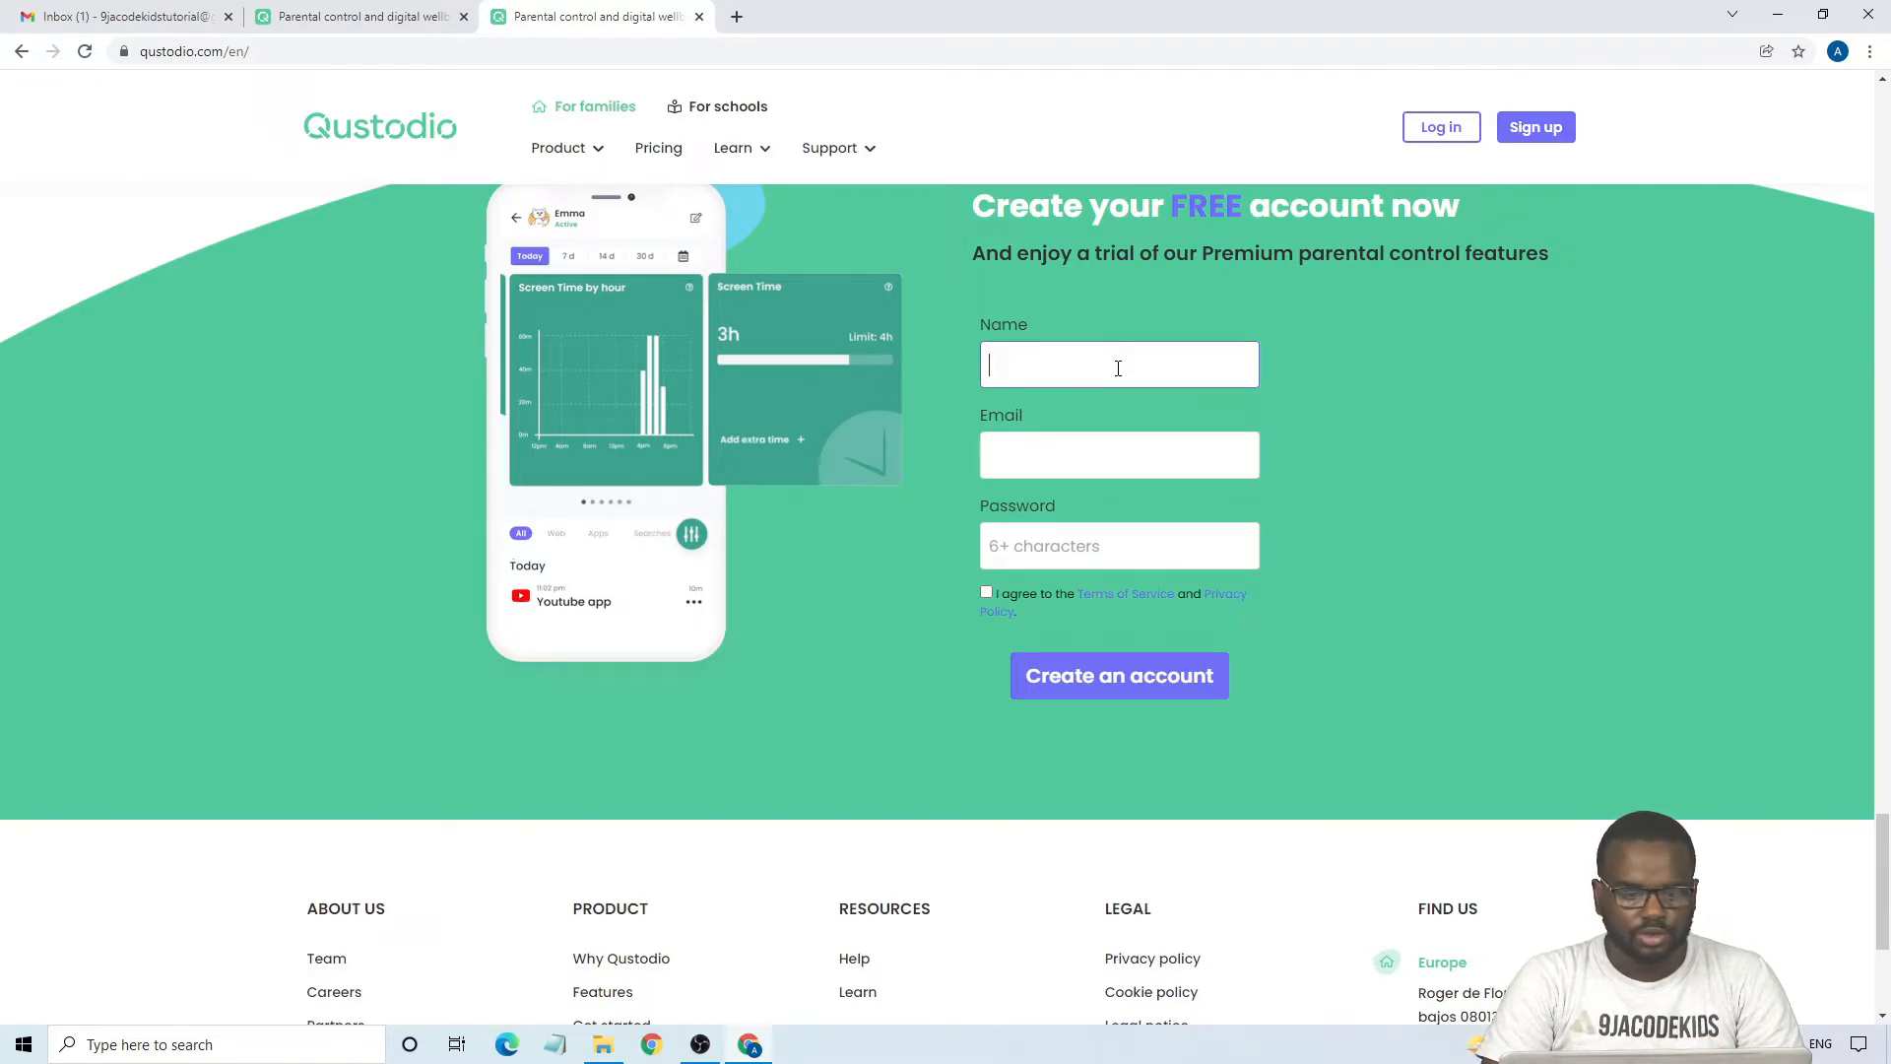
- Open the Qustodio pricing page in a separate tab and review the Small, Medium and Large Premium plans
right_click(671, 166)
click(695, 178)
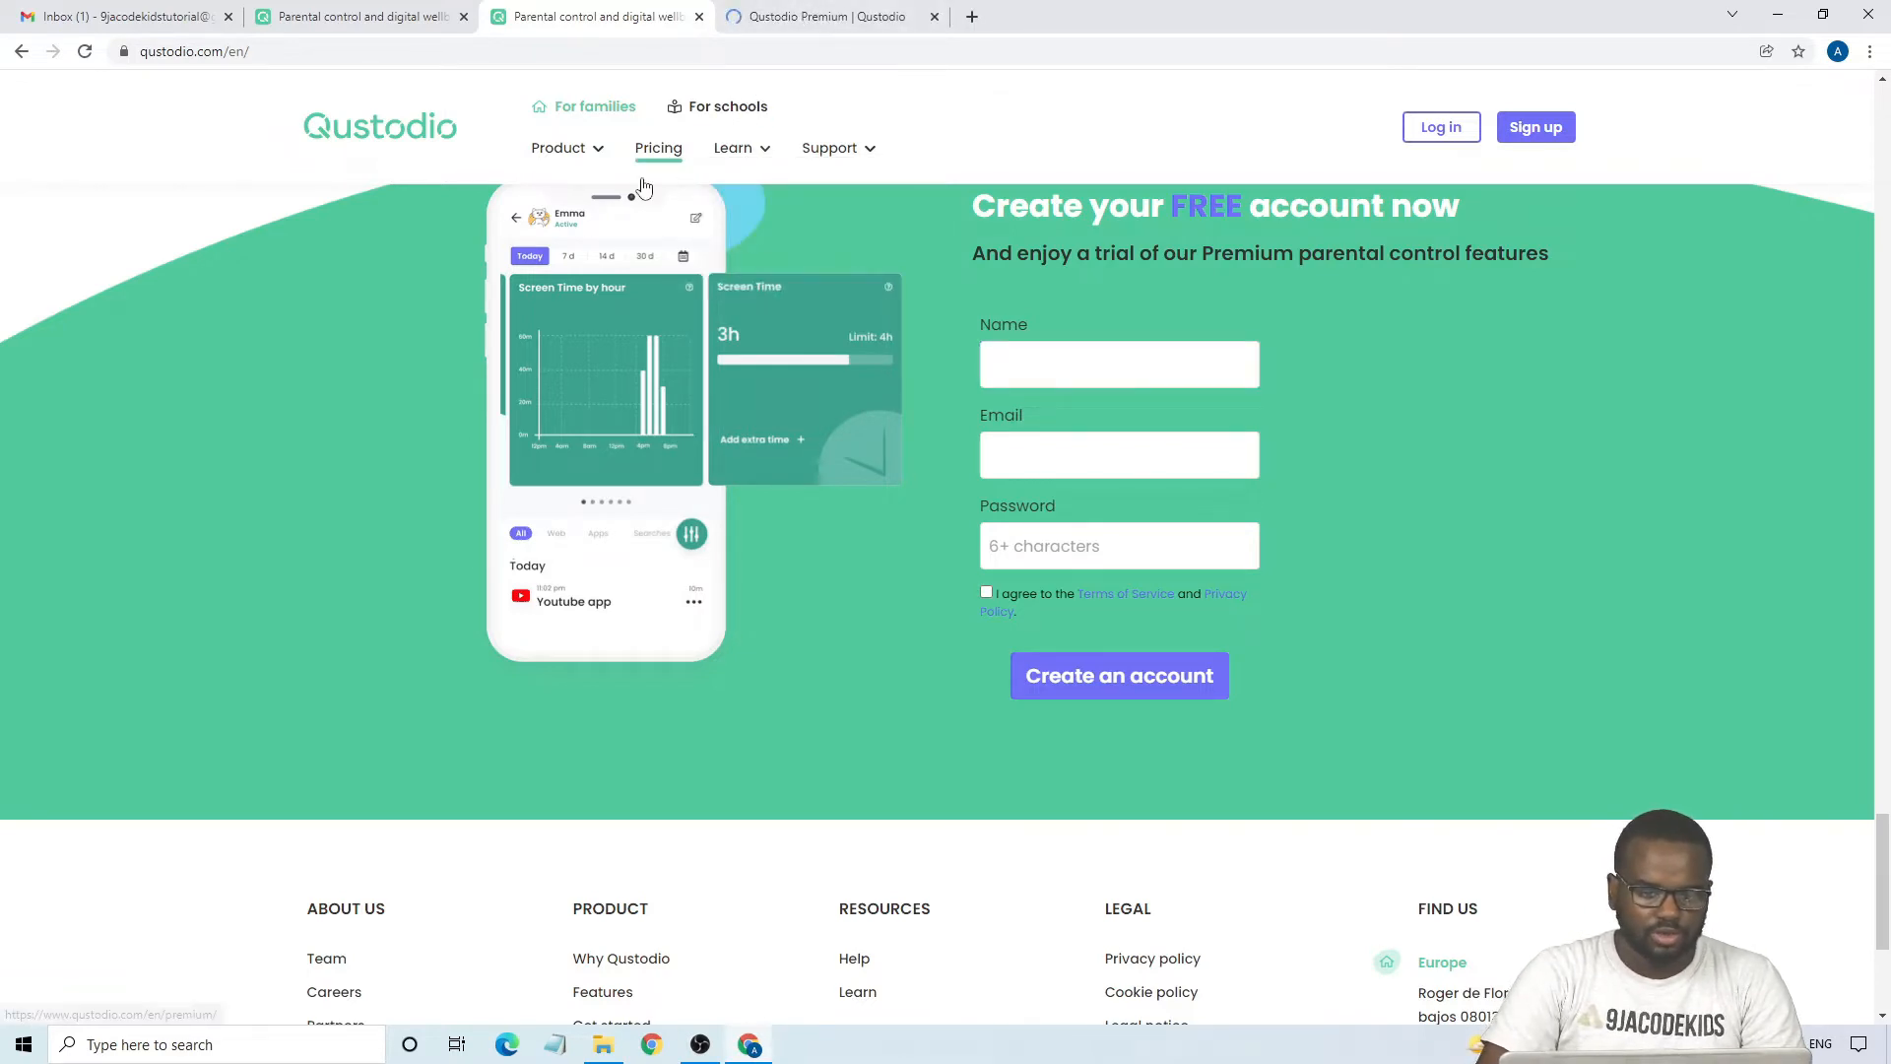
click(800, 26)
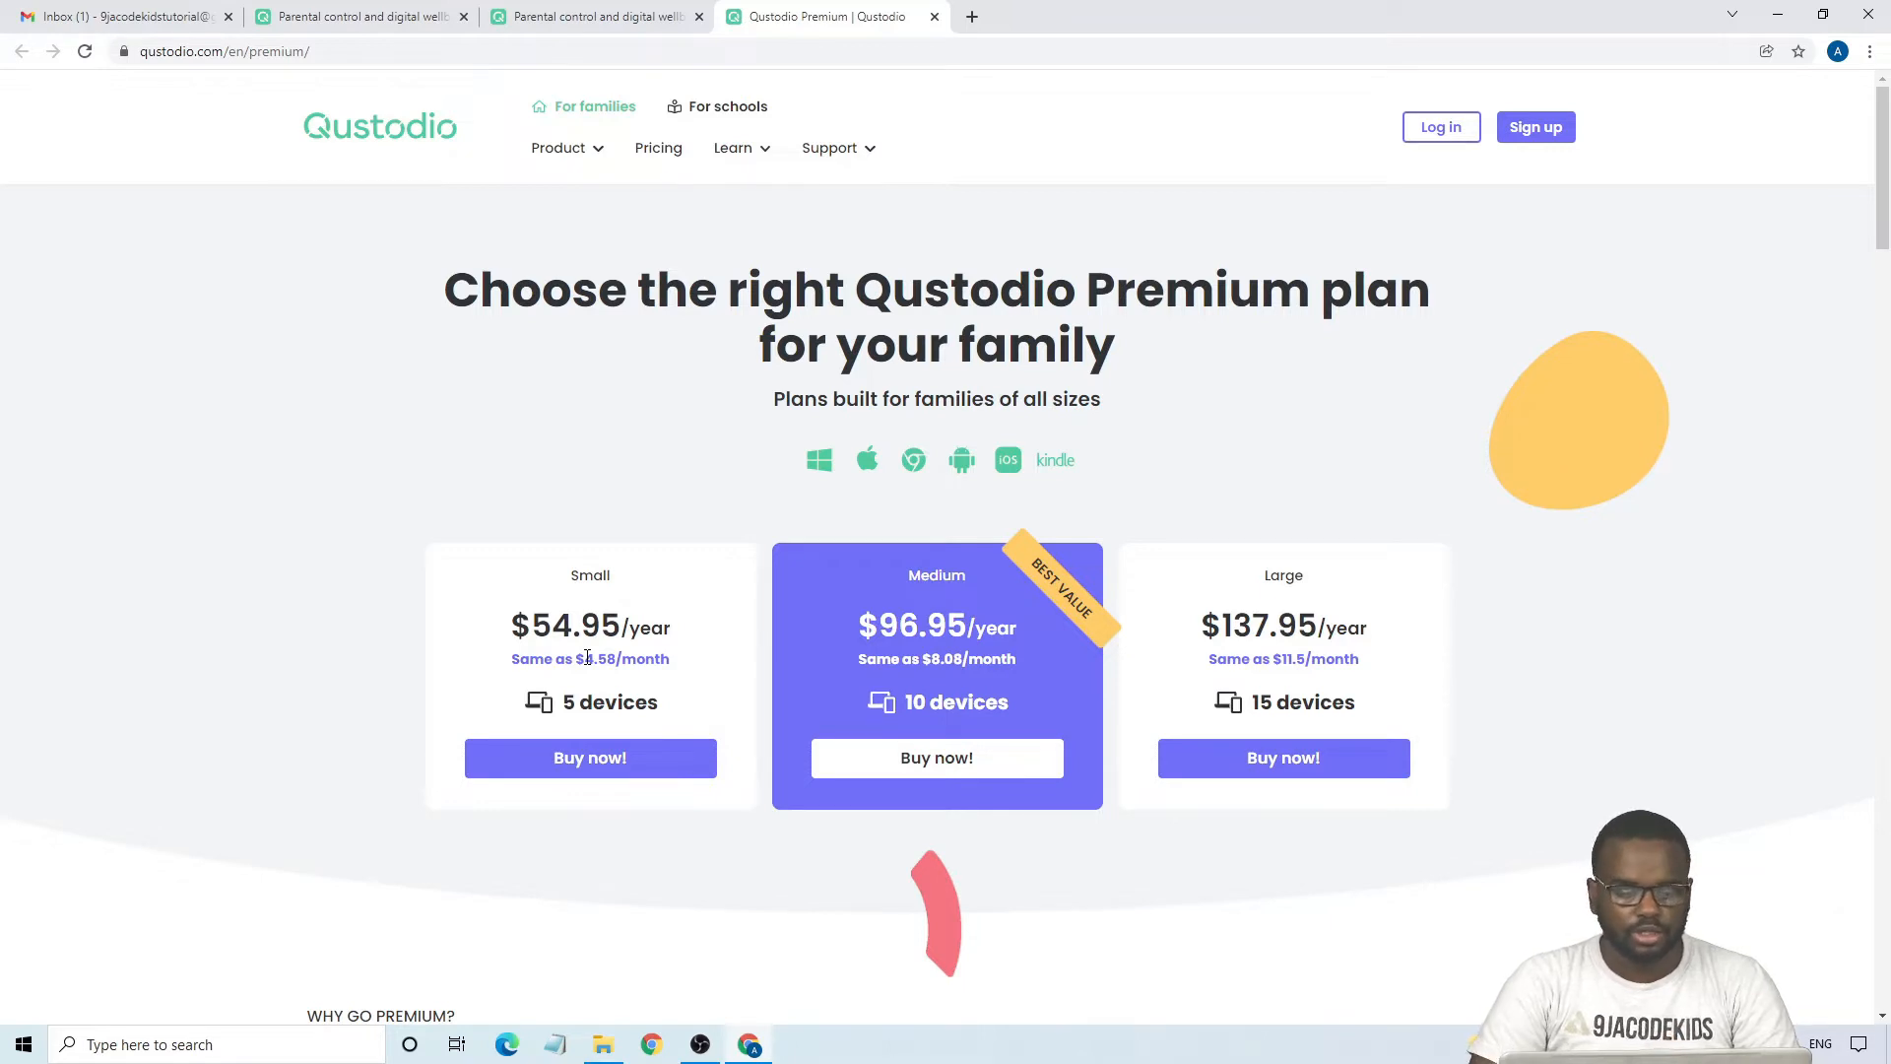
- Return to the free account sign-up form and enter "9jacodekids Academy" as the account name
click(628, 14)
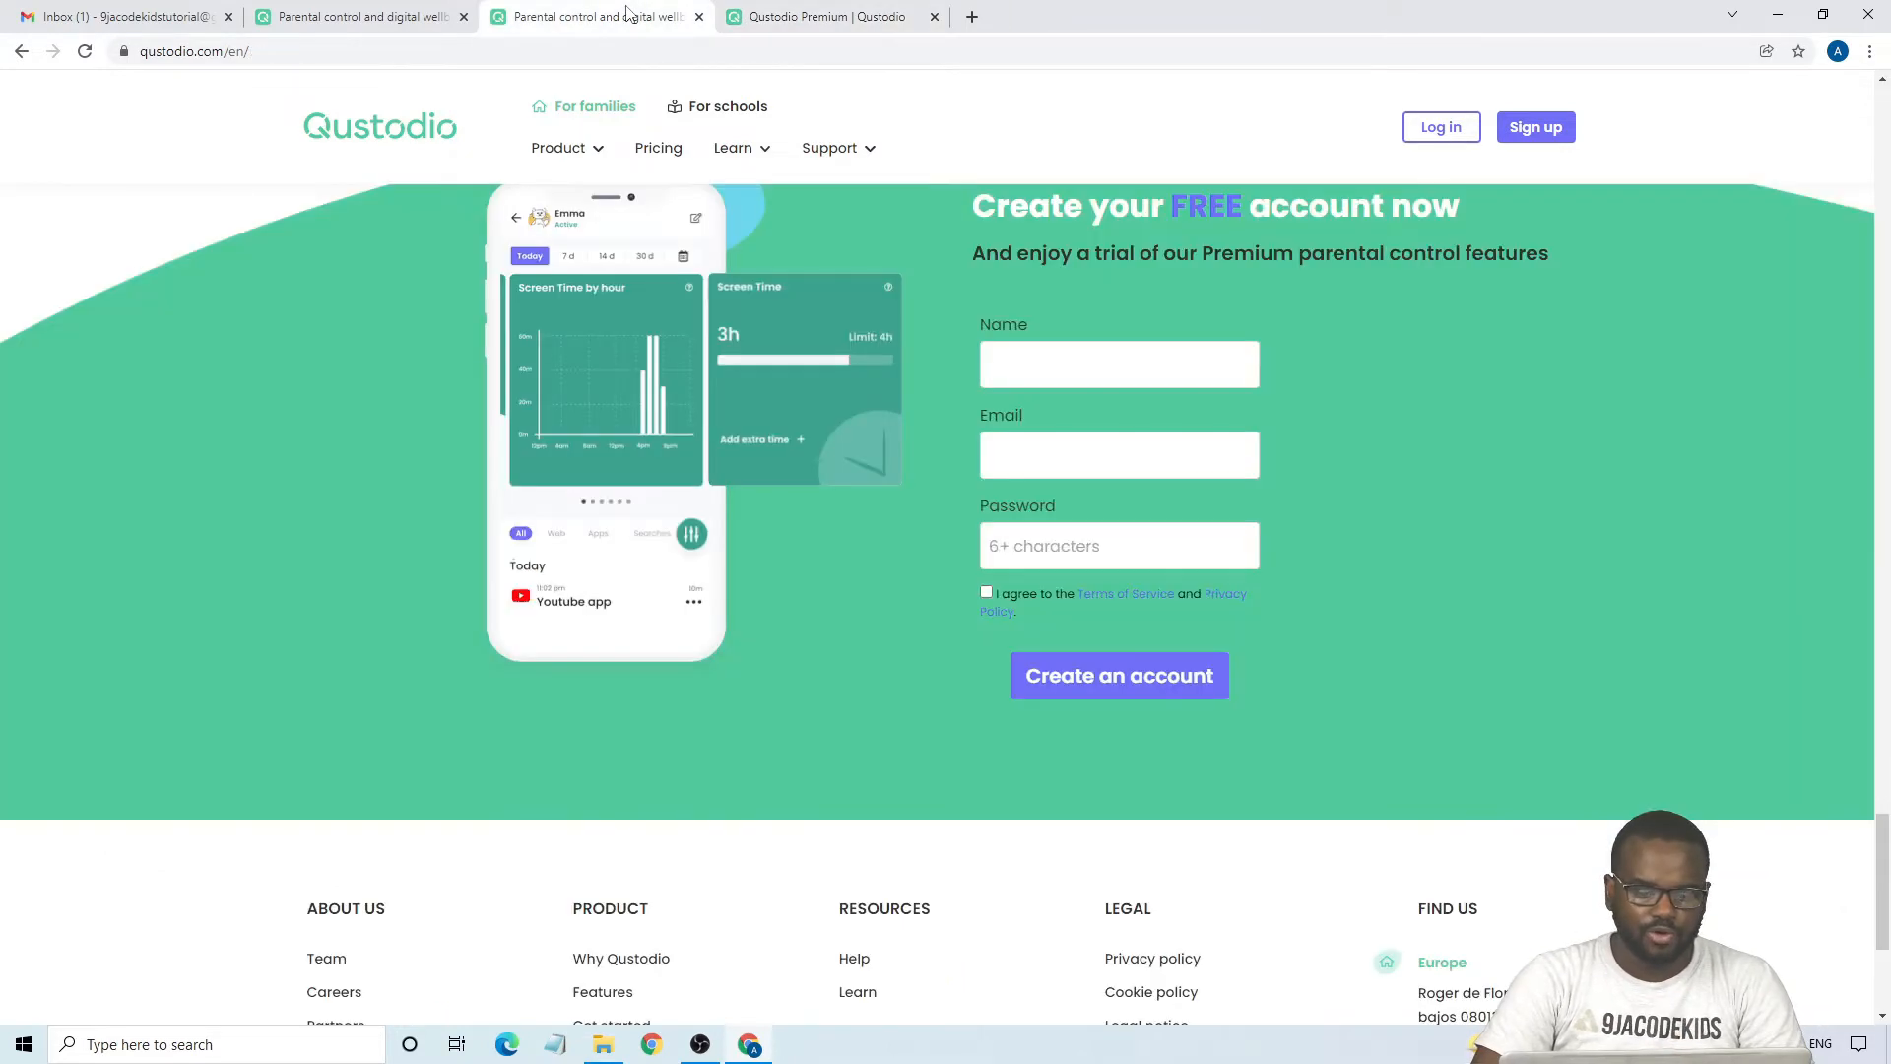
click(1159, 372)
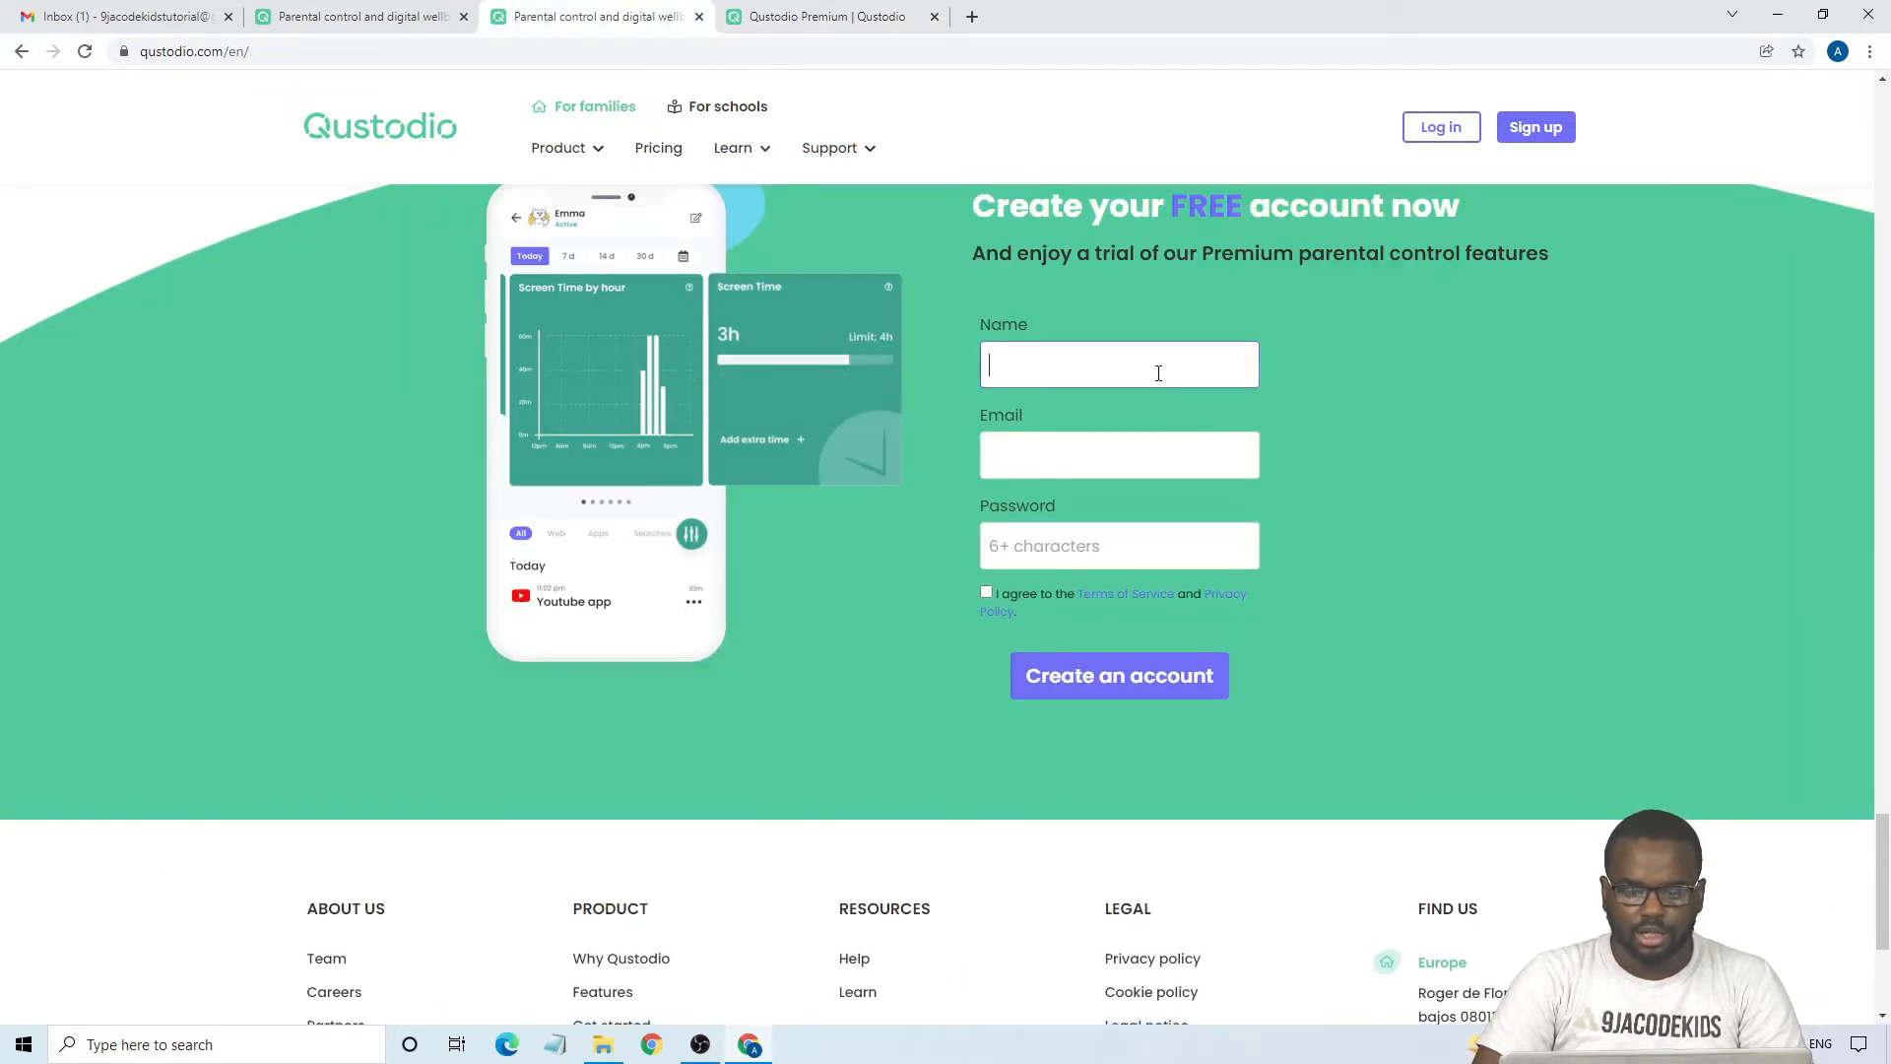
text(9ja)
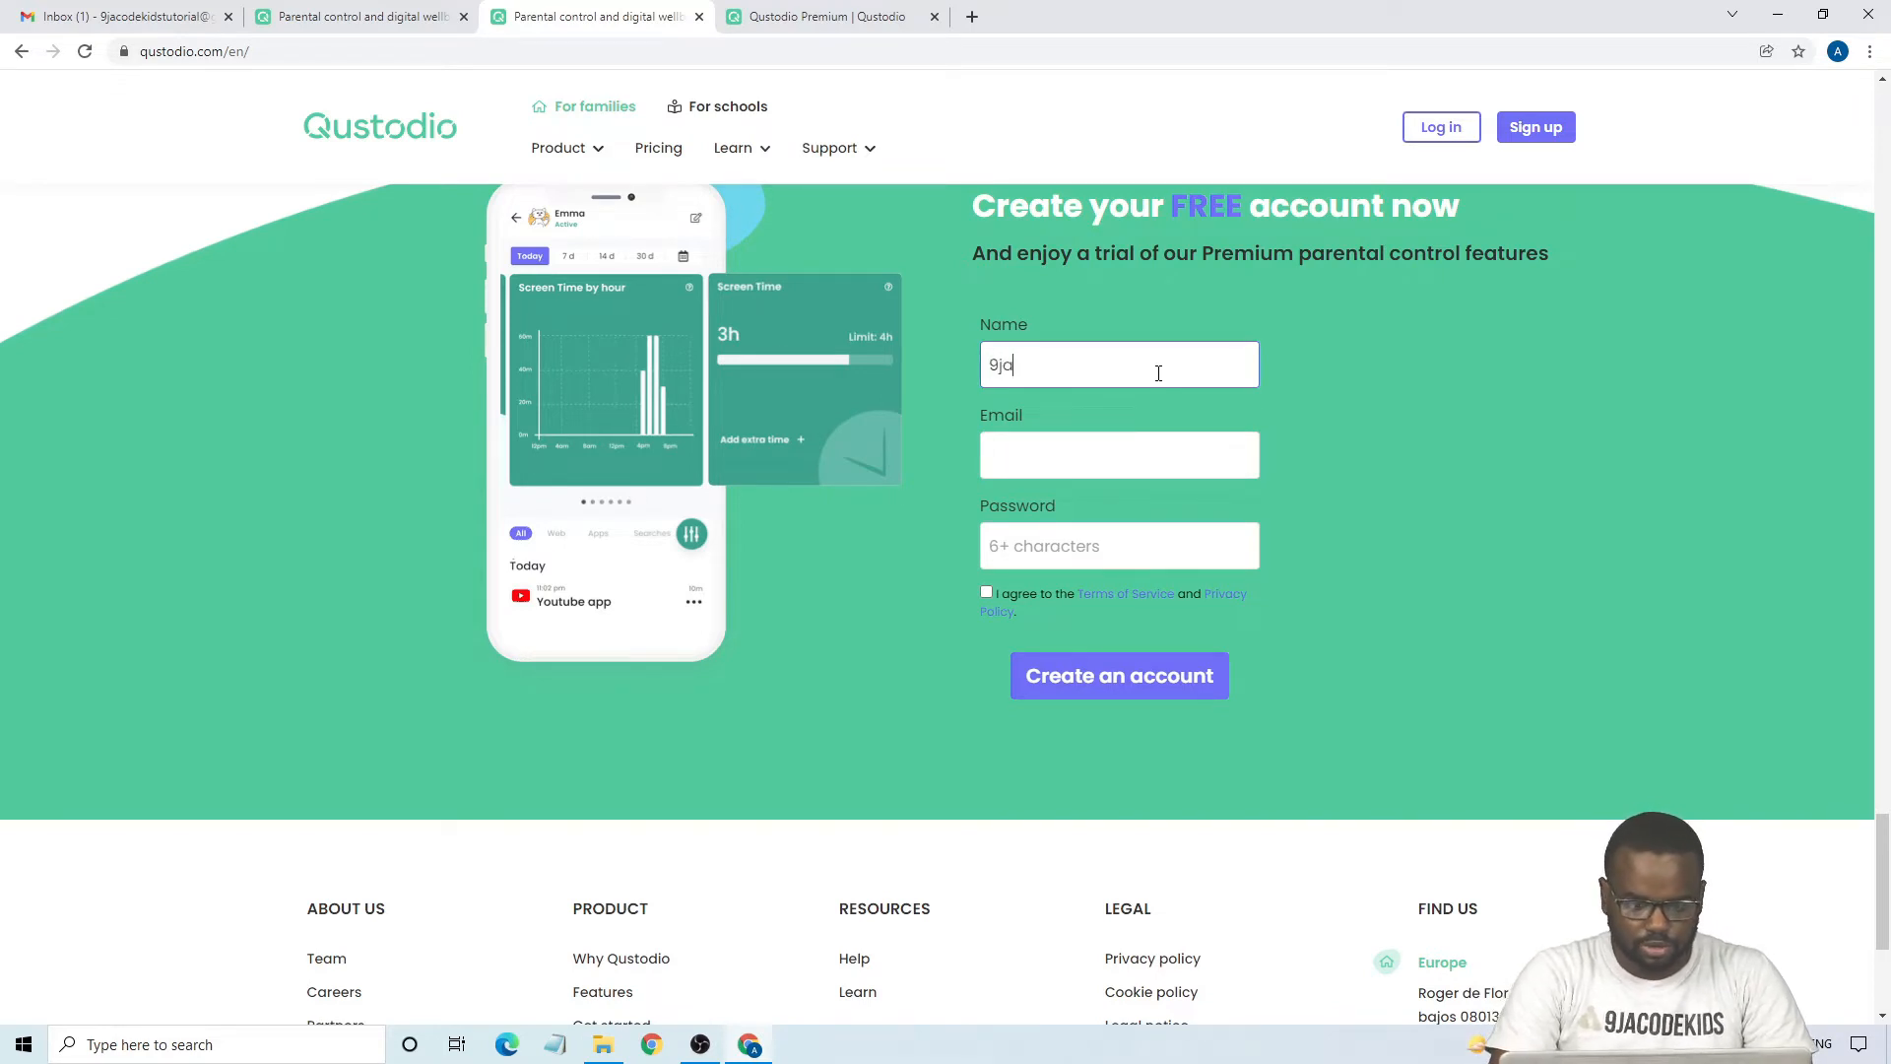
text(vc)
key(BackSpace)
key(BackSpace)
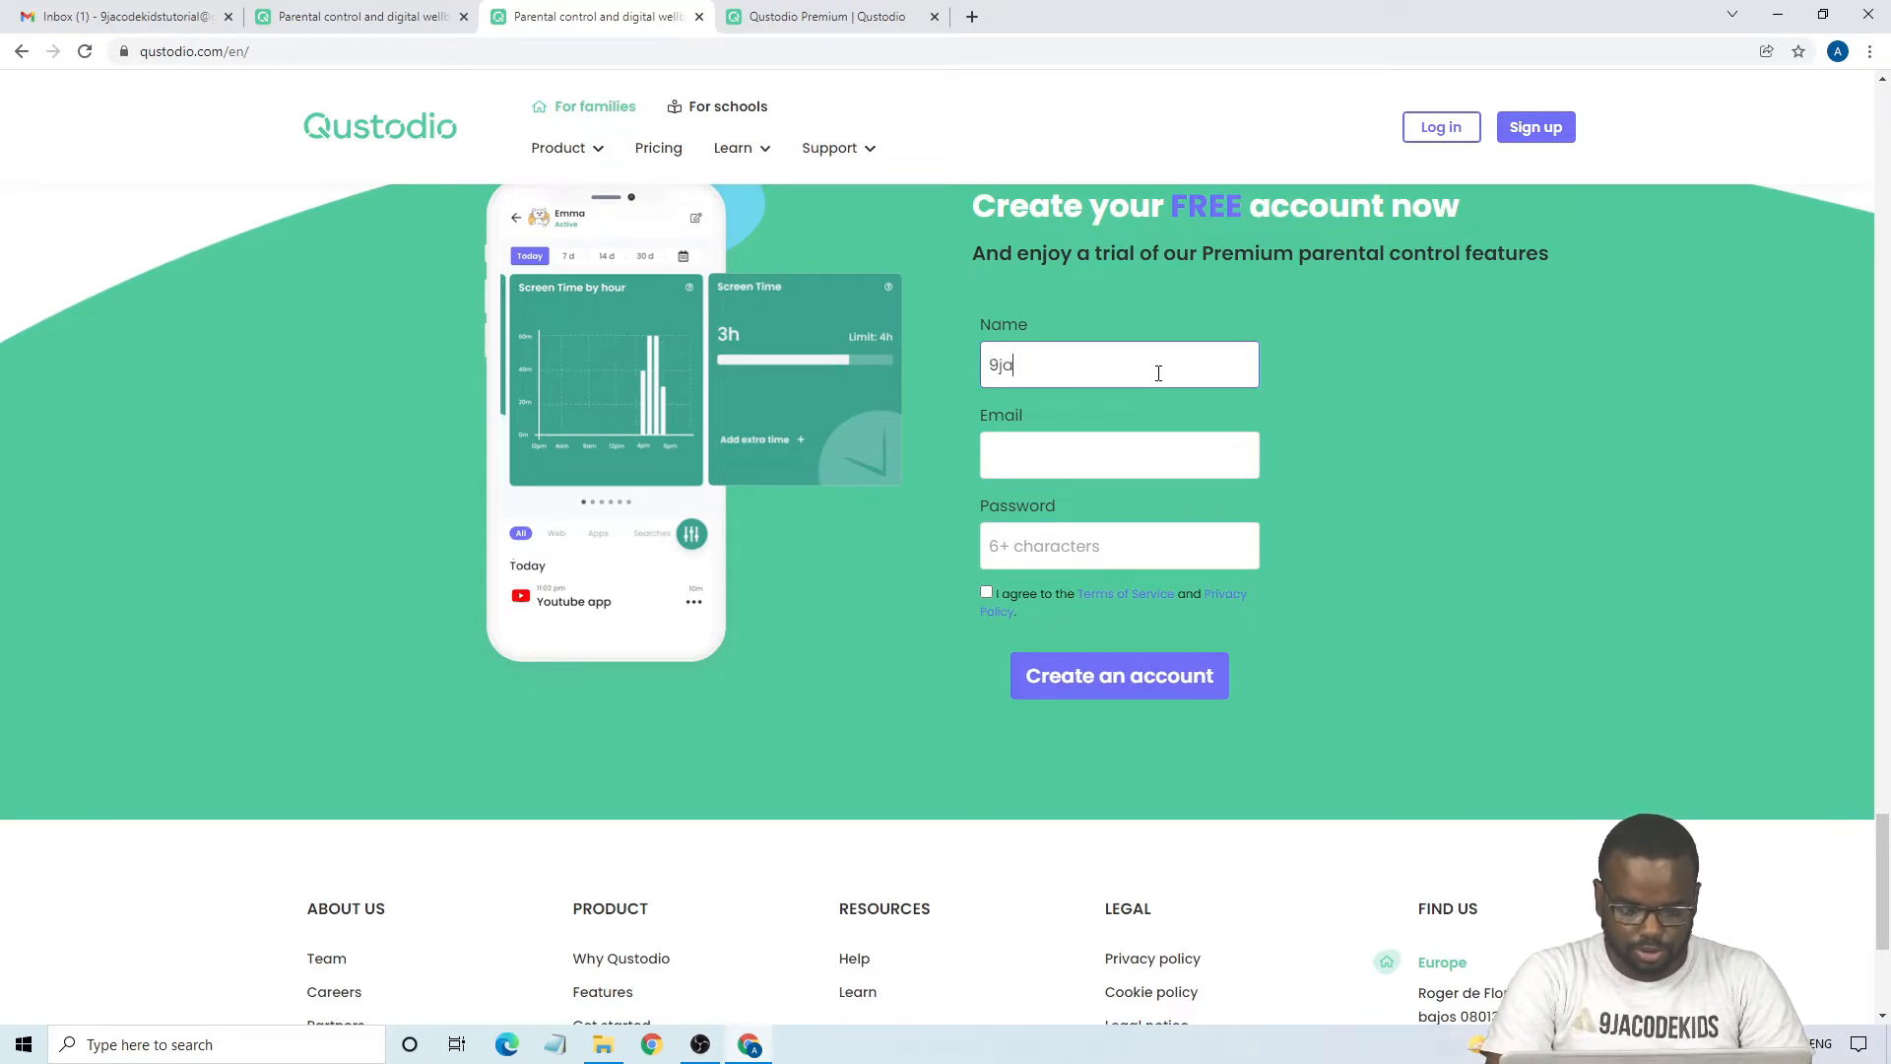
text(codekids Academy)
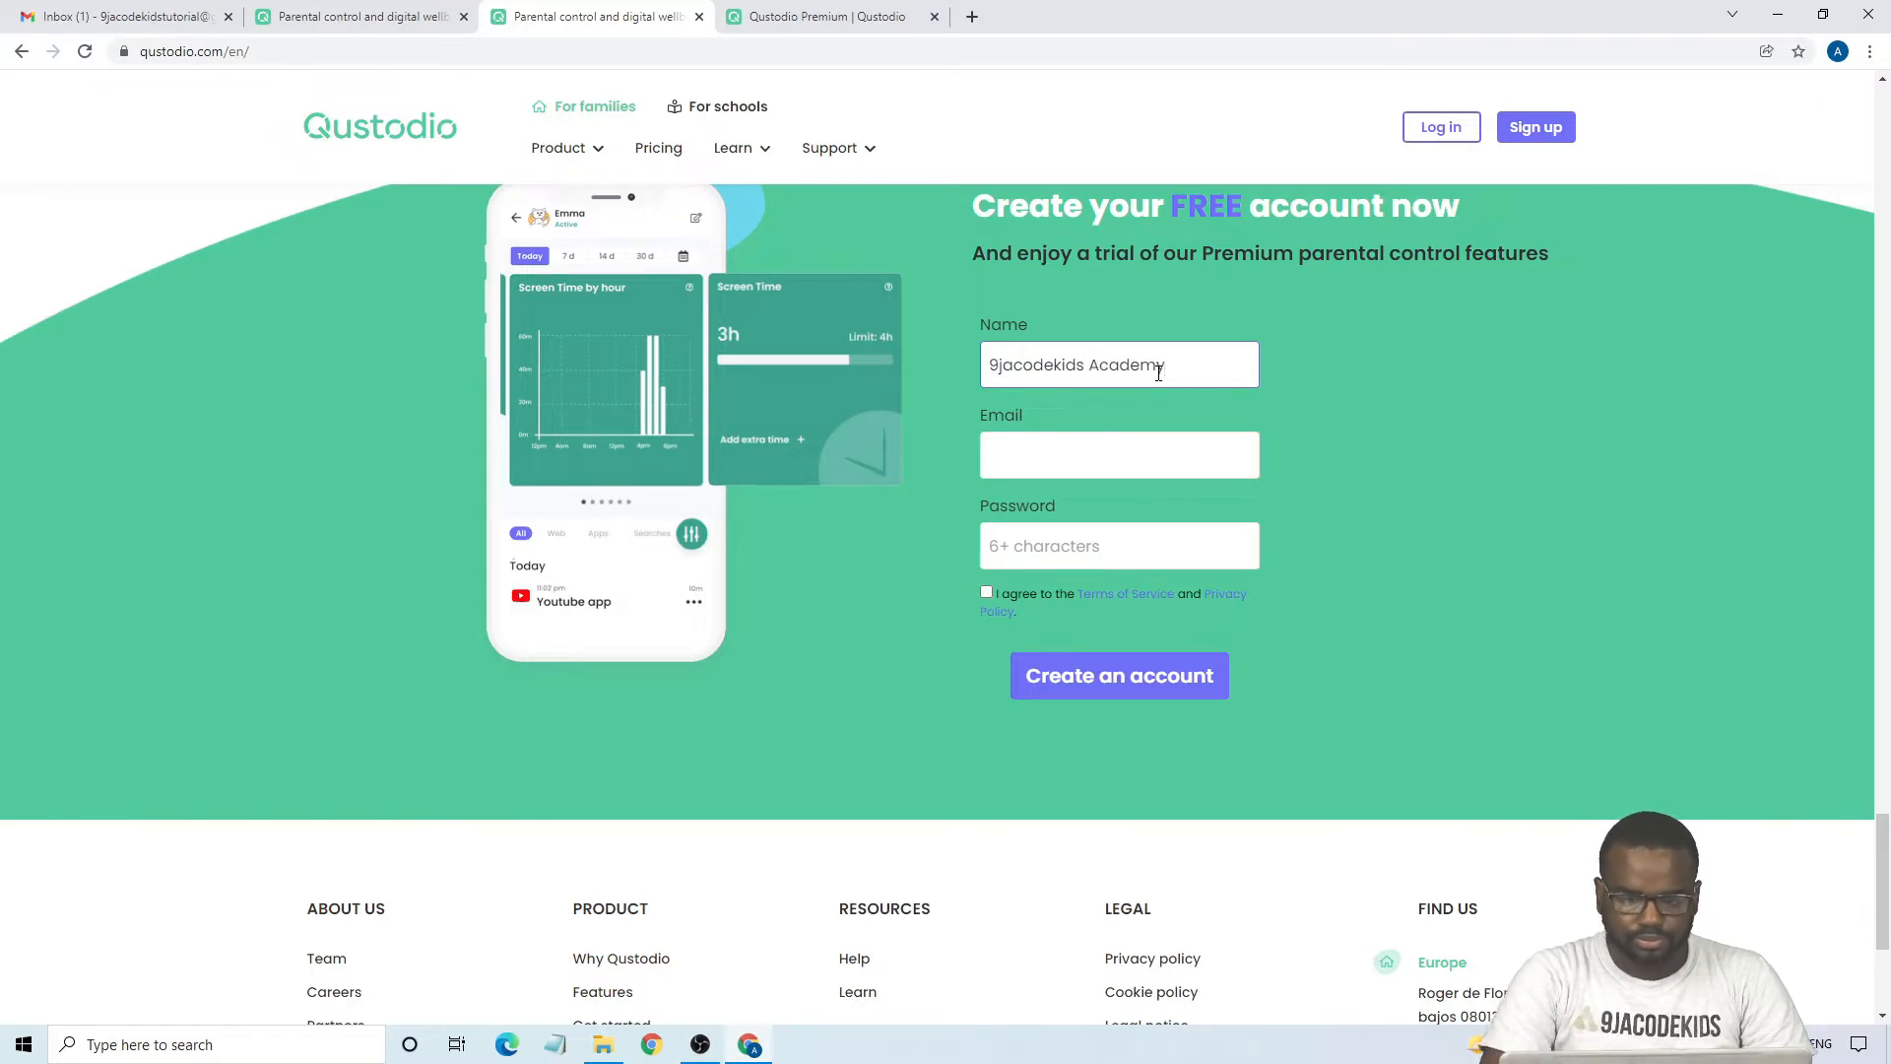
- Fill in the account holder's email address in the sign-up form
click(1119, 474)
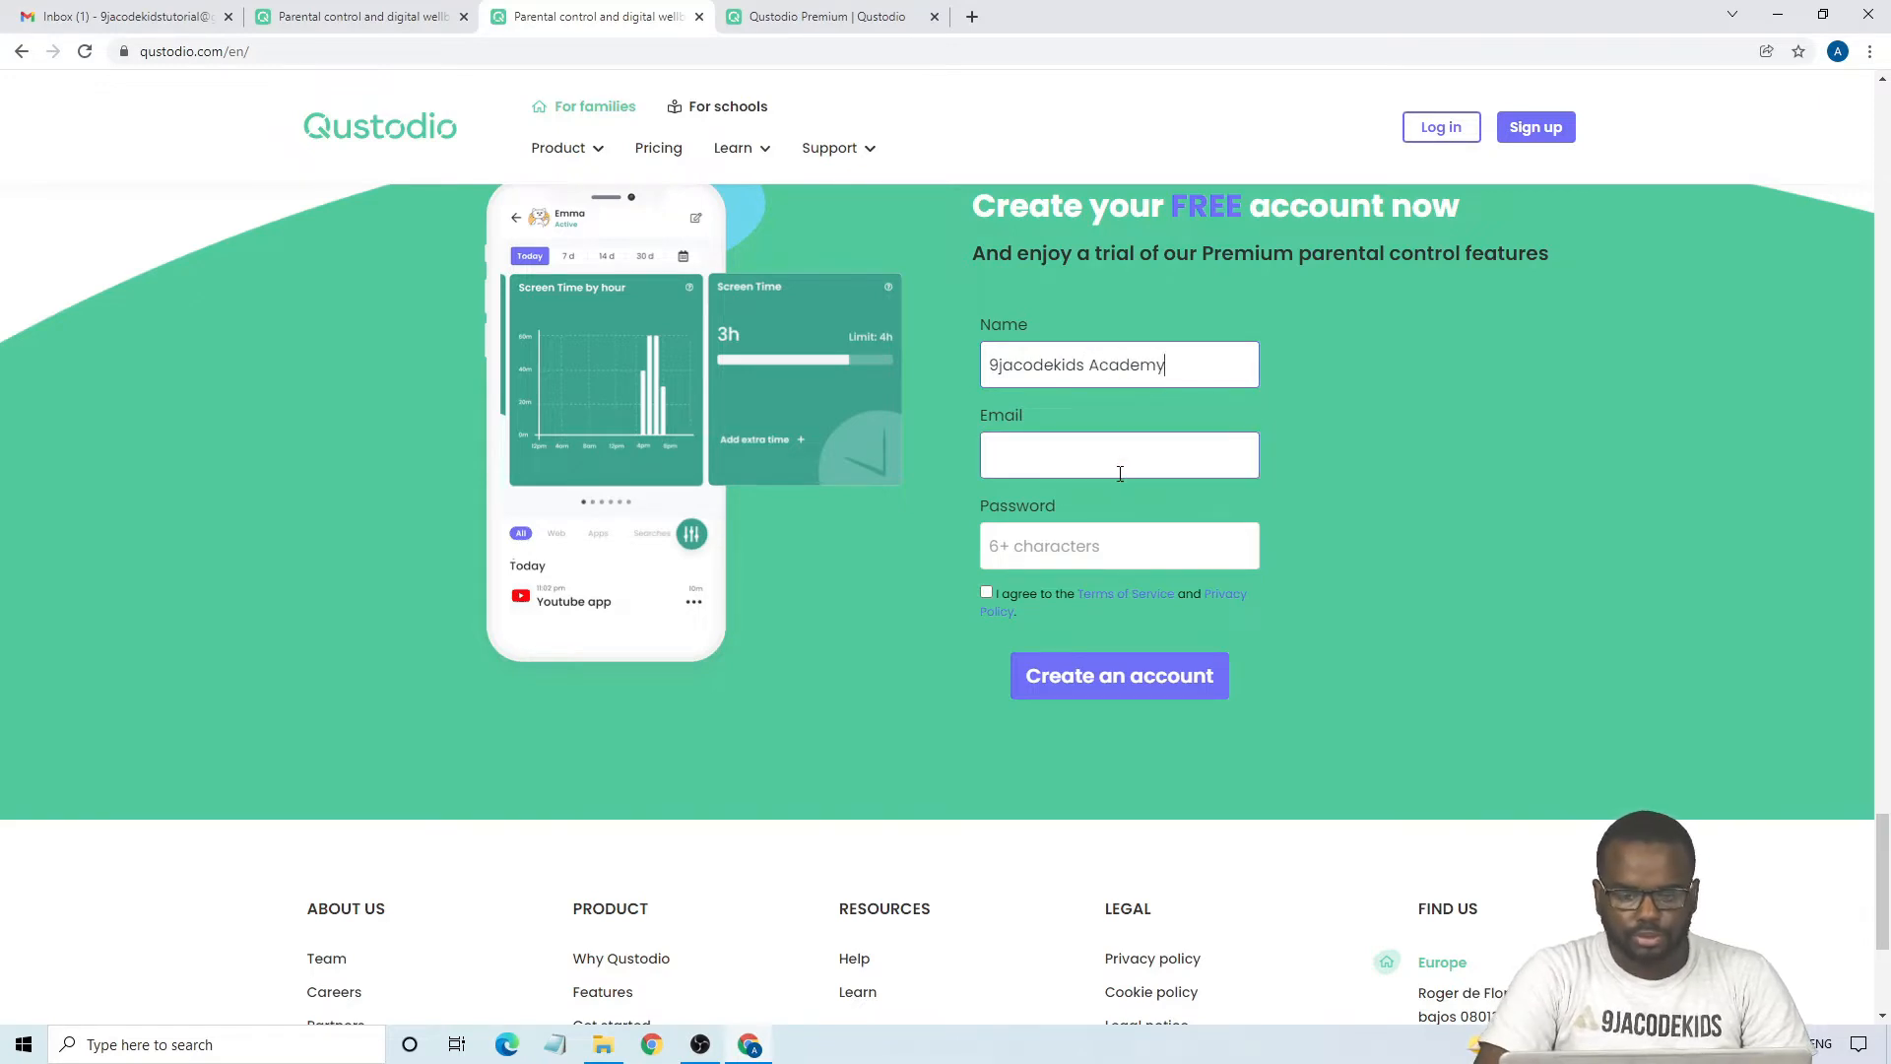
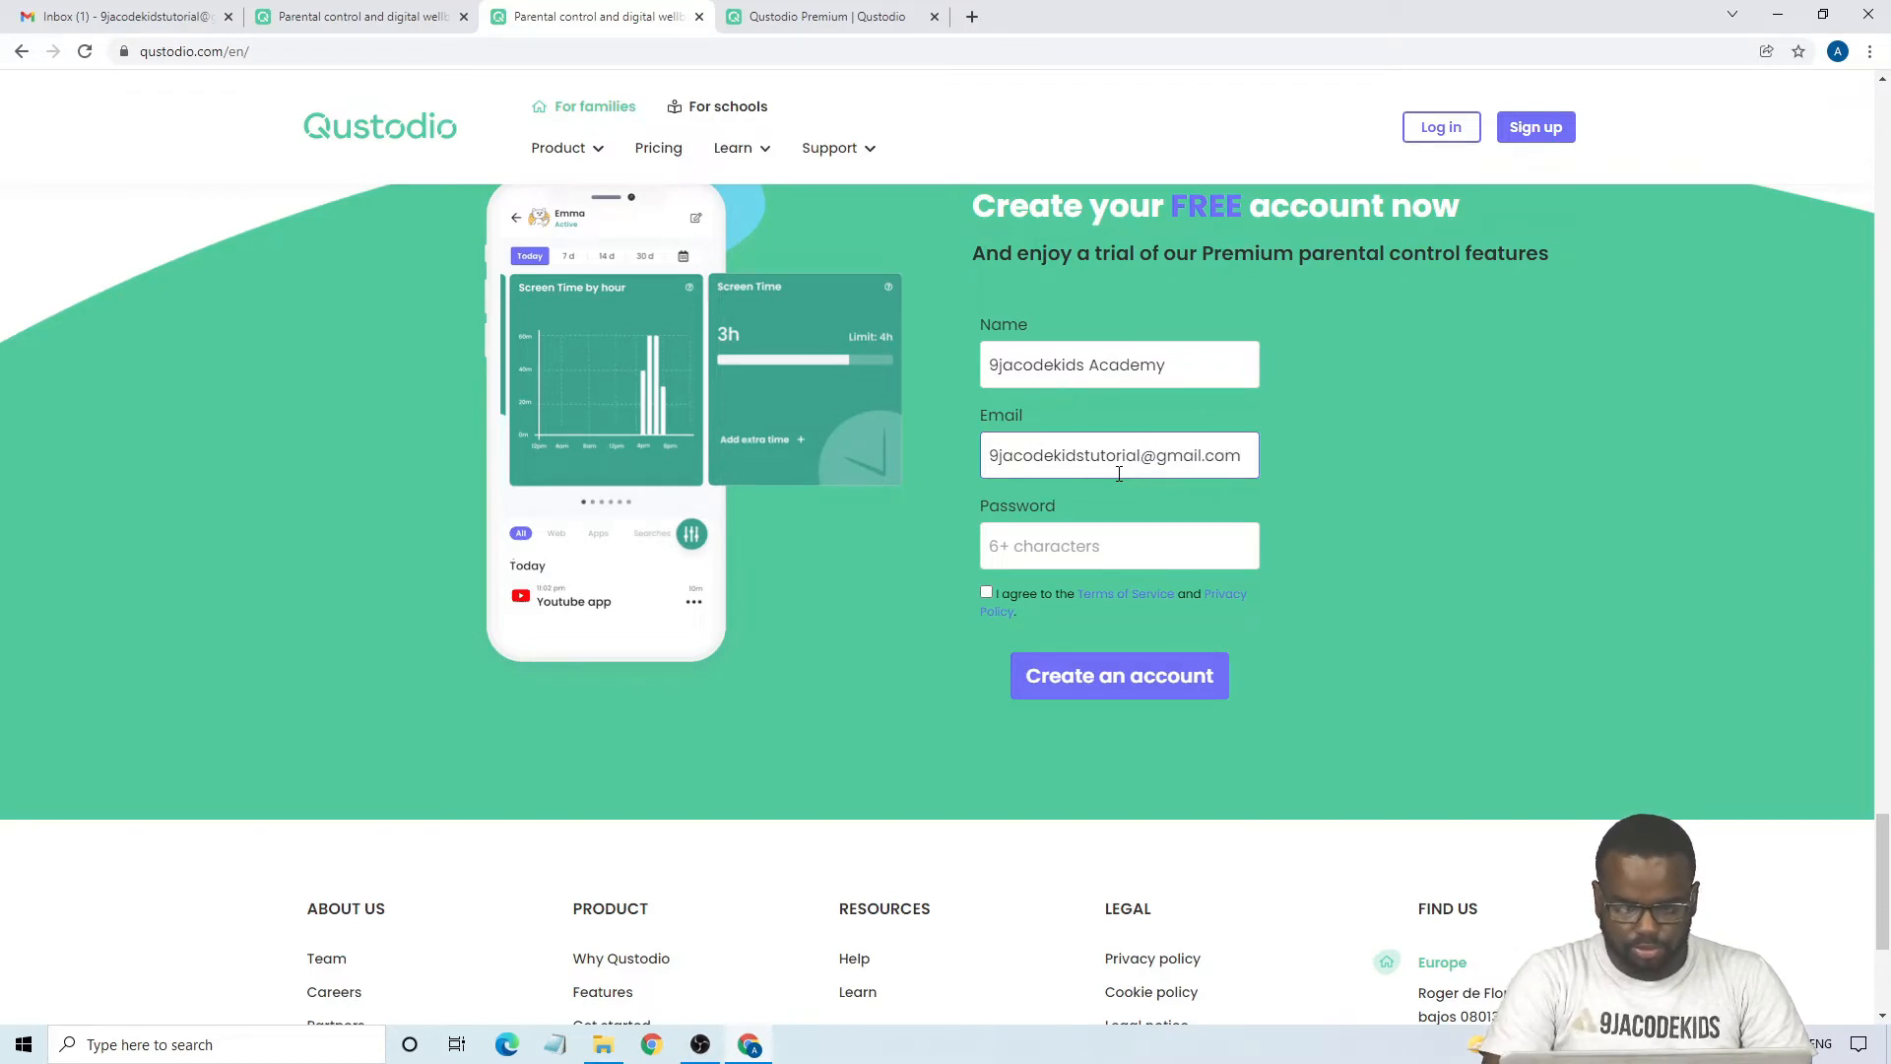
- Enter the account password in the sign-up form and agree to the Terms of Service and Privacy Policy
click(1120, 549)
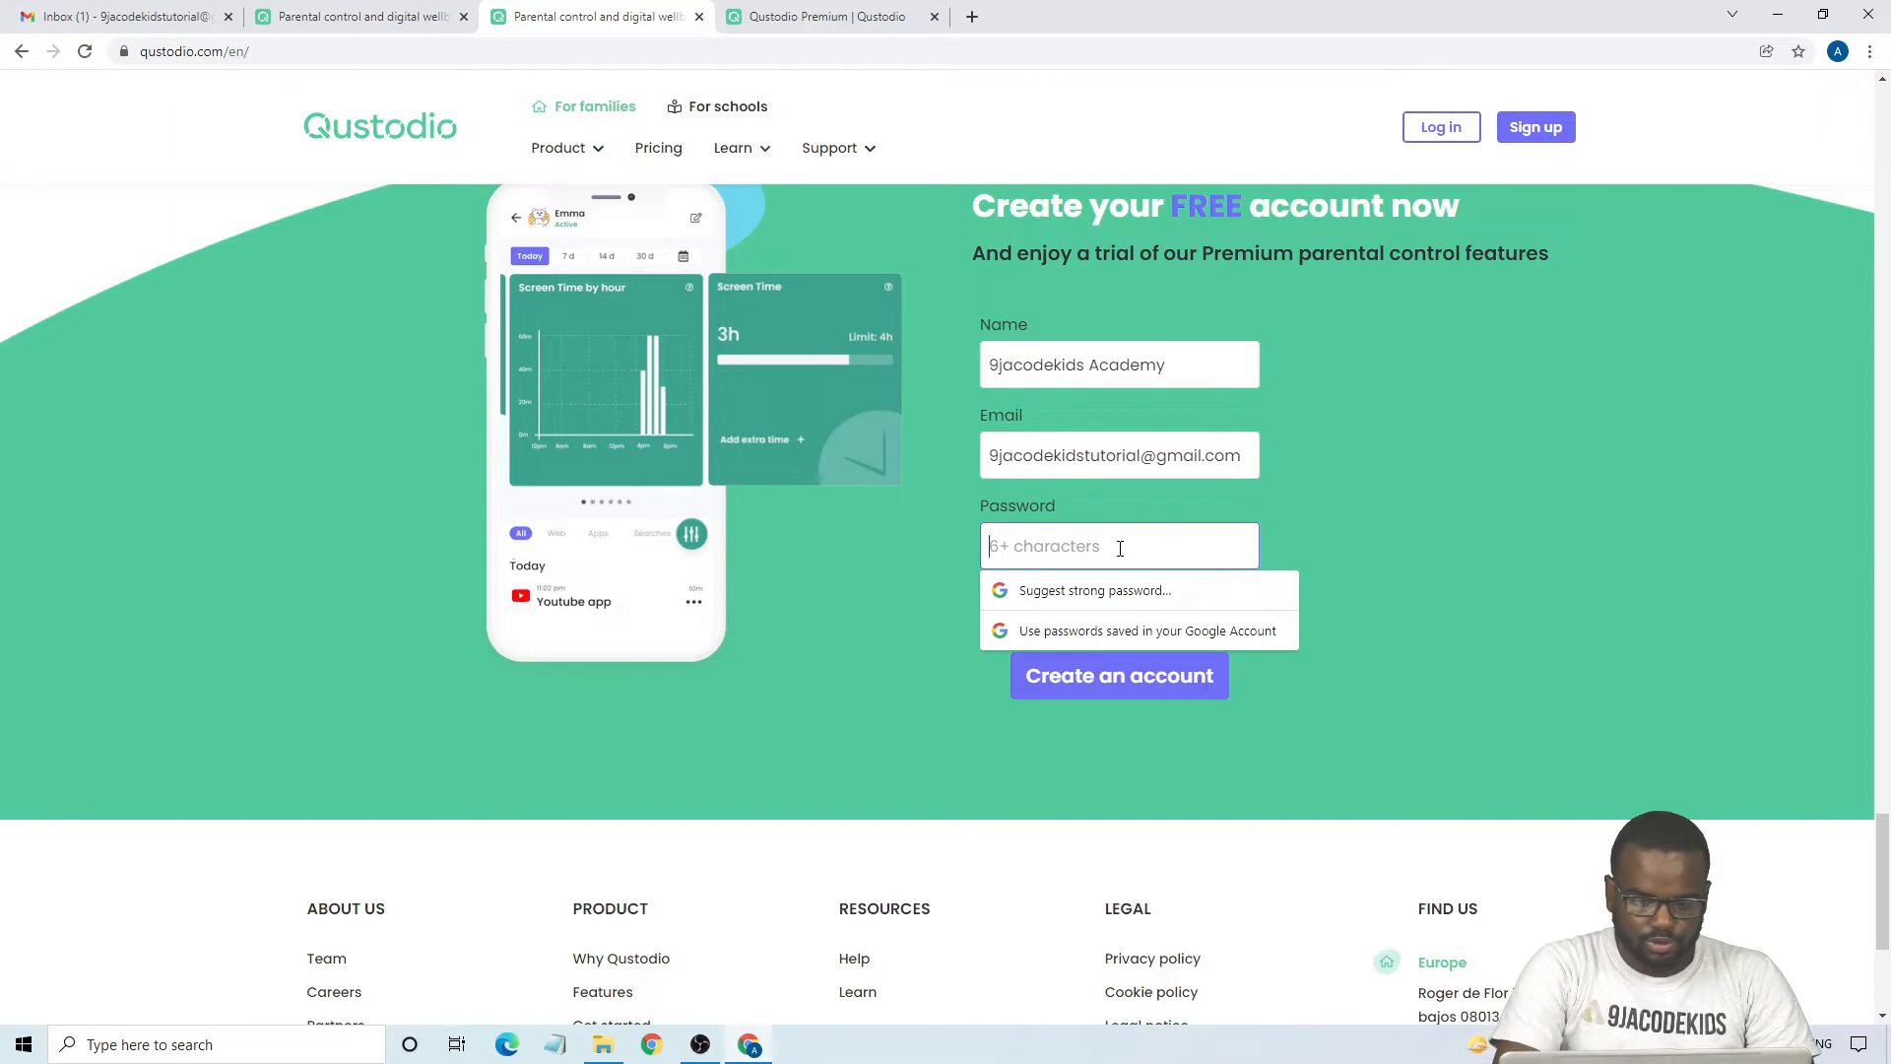
text(•••••••••)
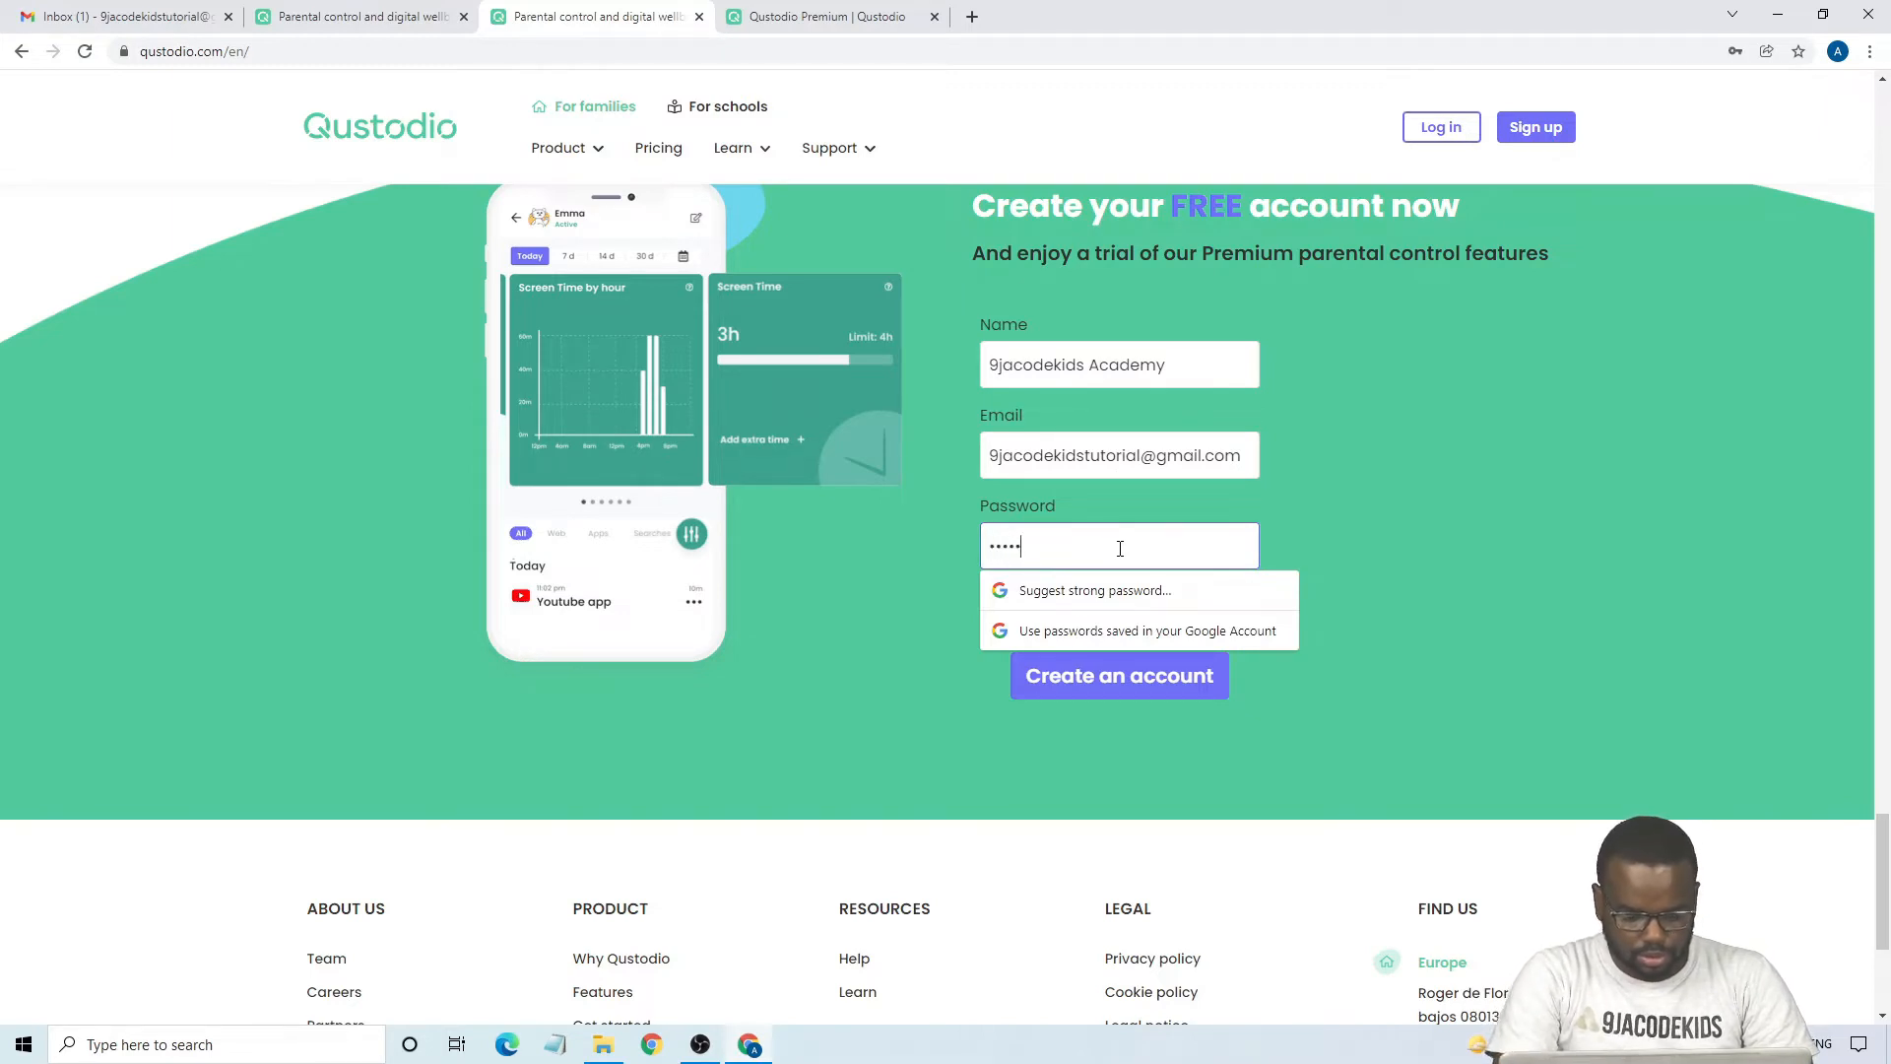
text(•)
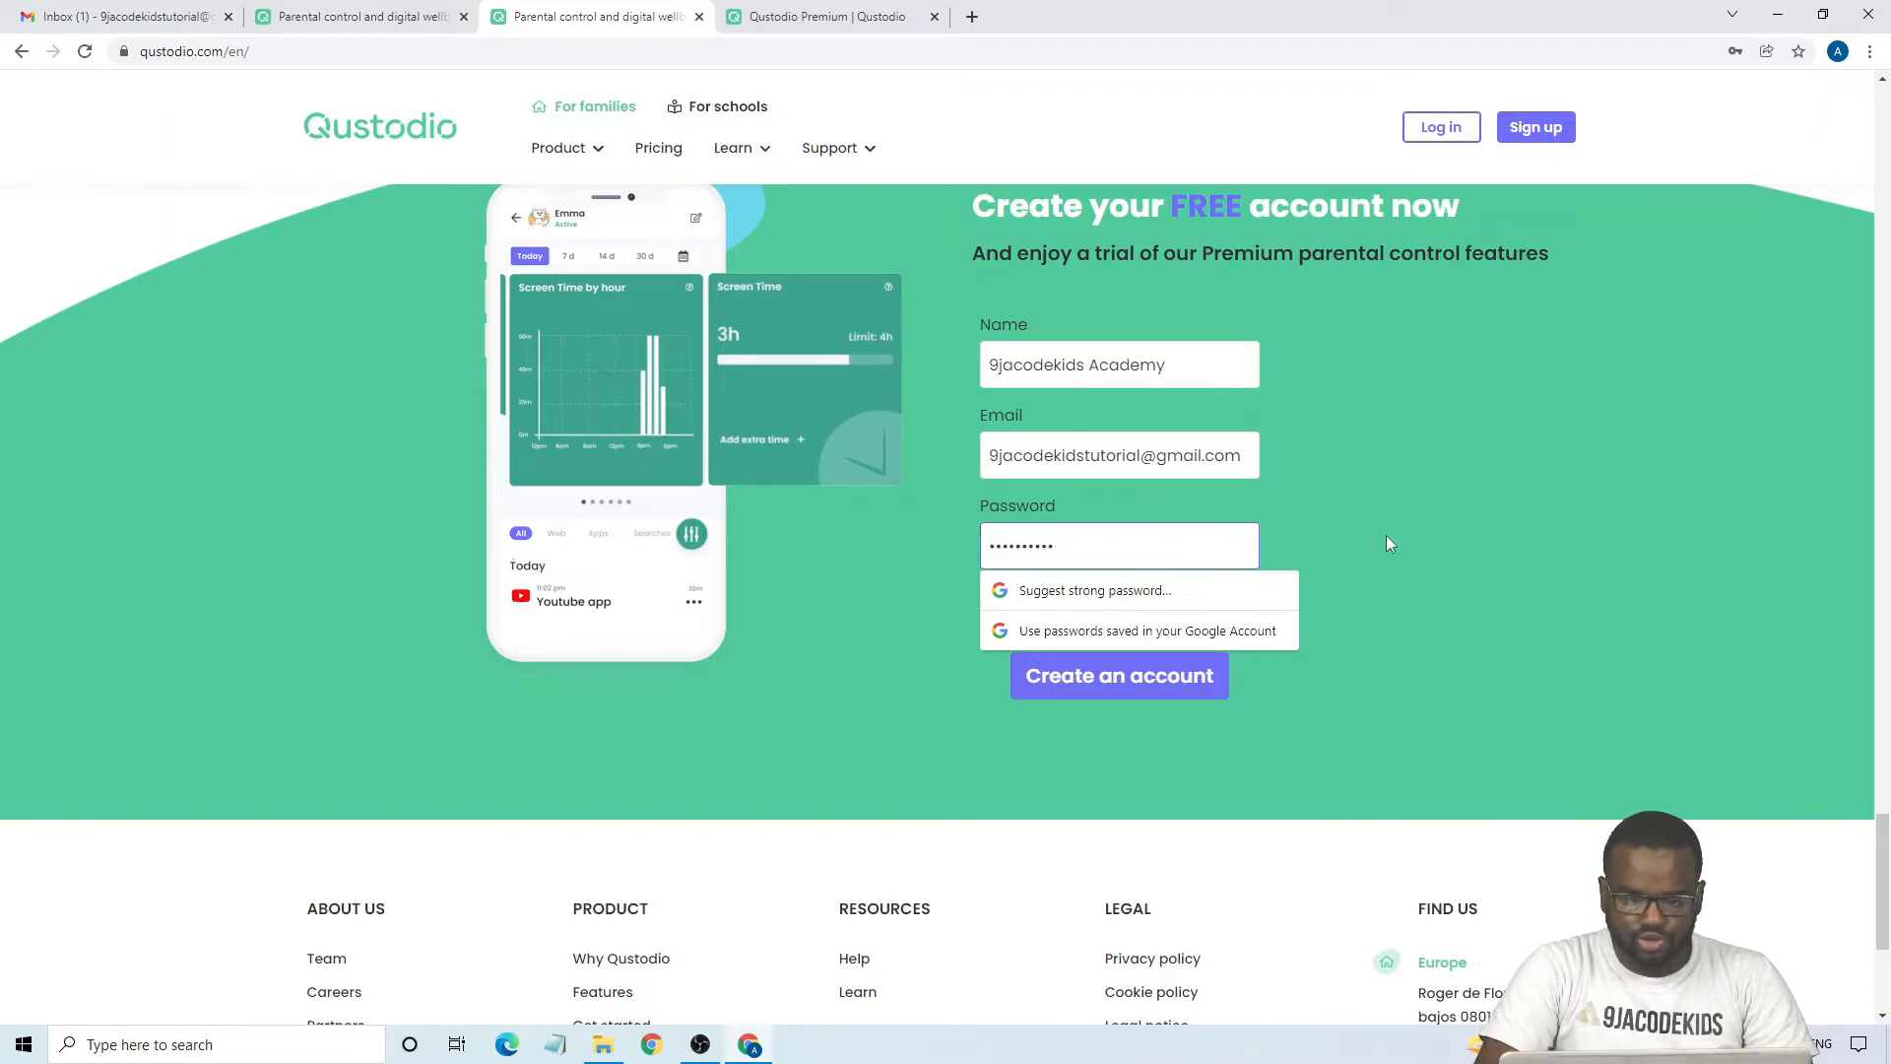
click(1481, 527)
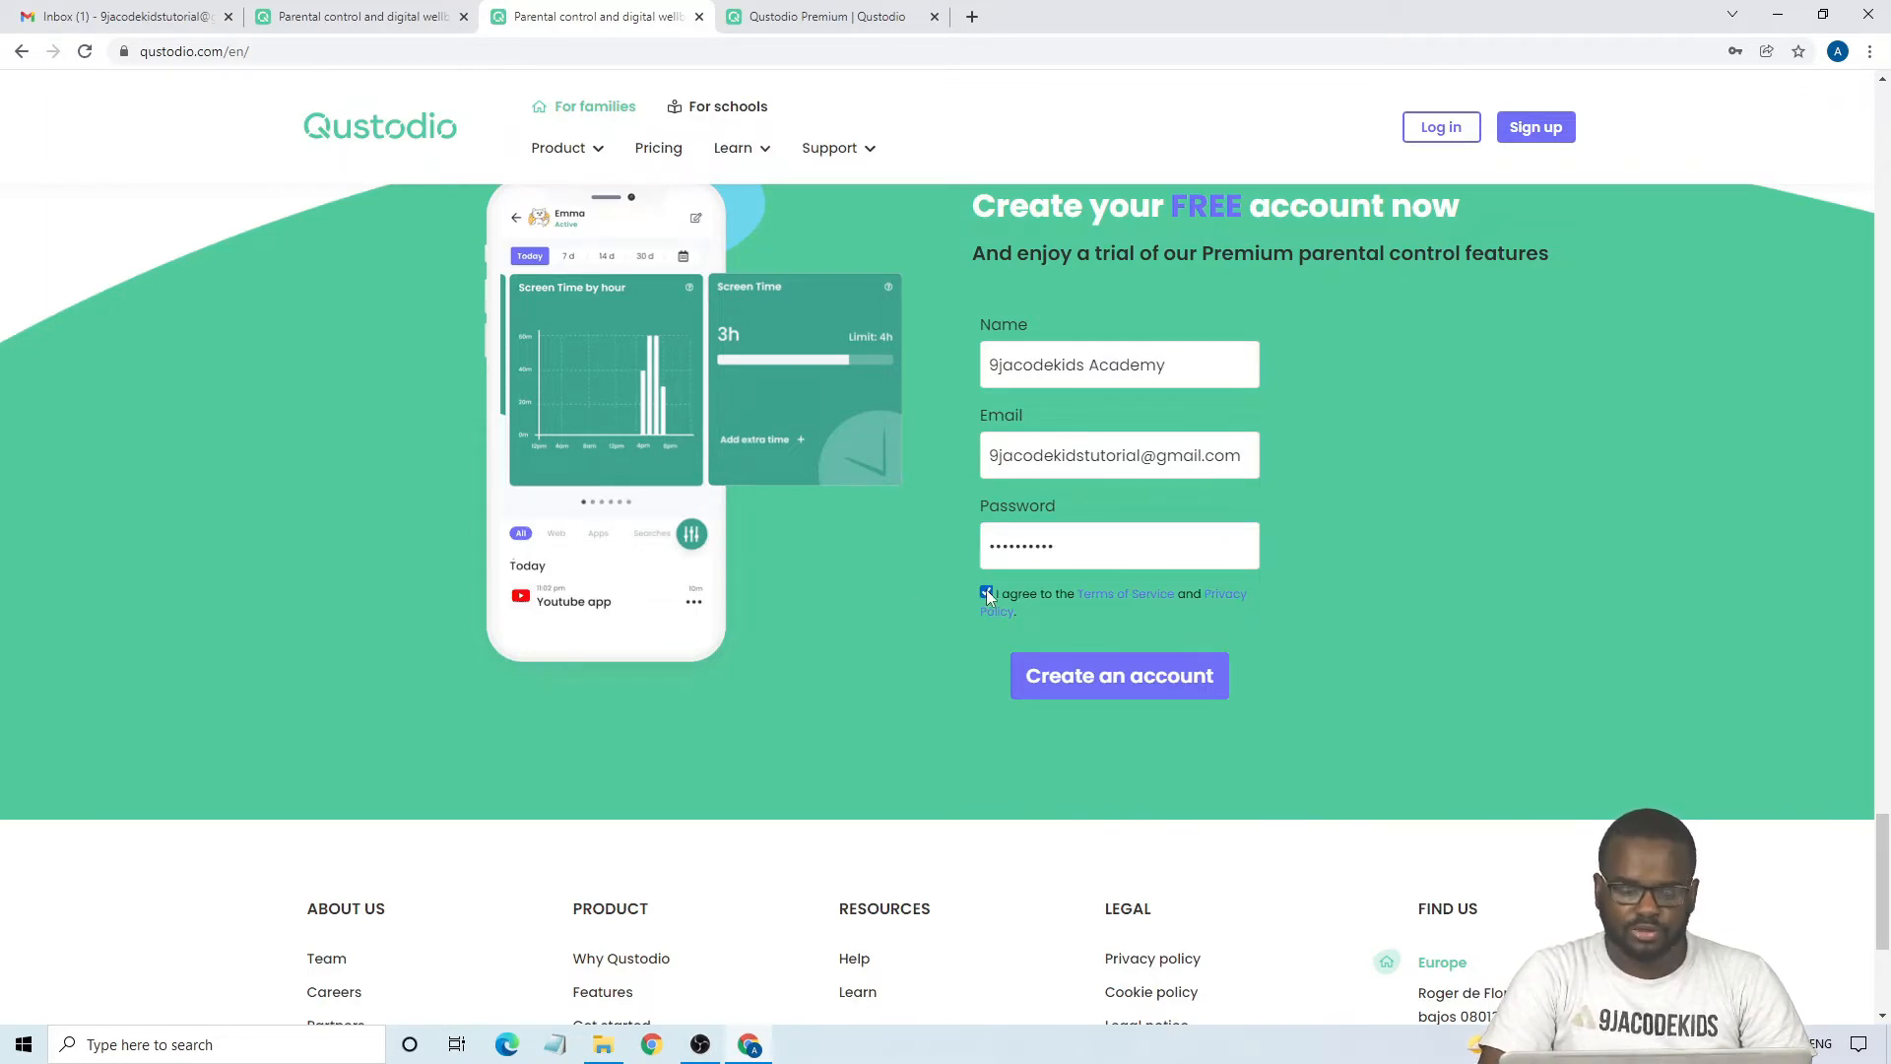
- Create the Qustodio account and decline to save its password in the browser
click(1070, 677)
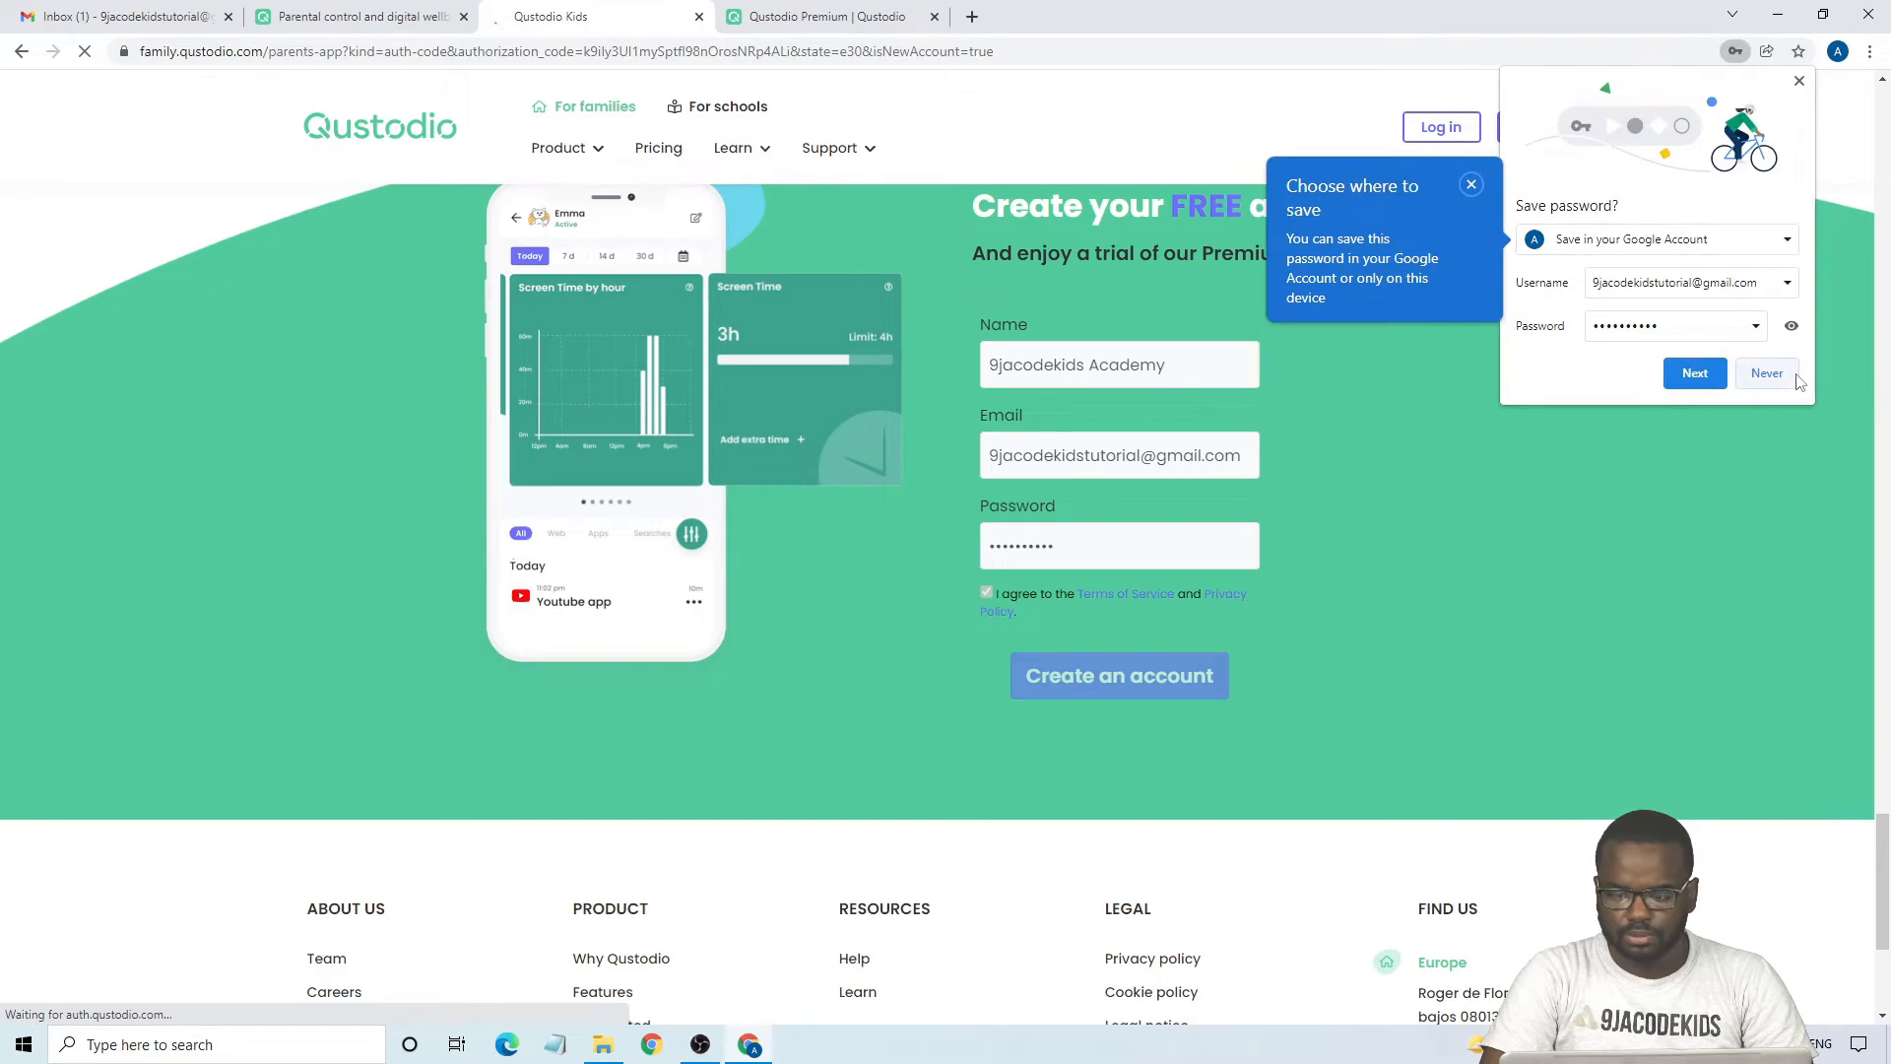
click(1795, 375)
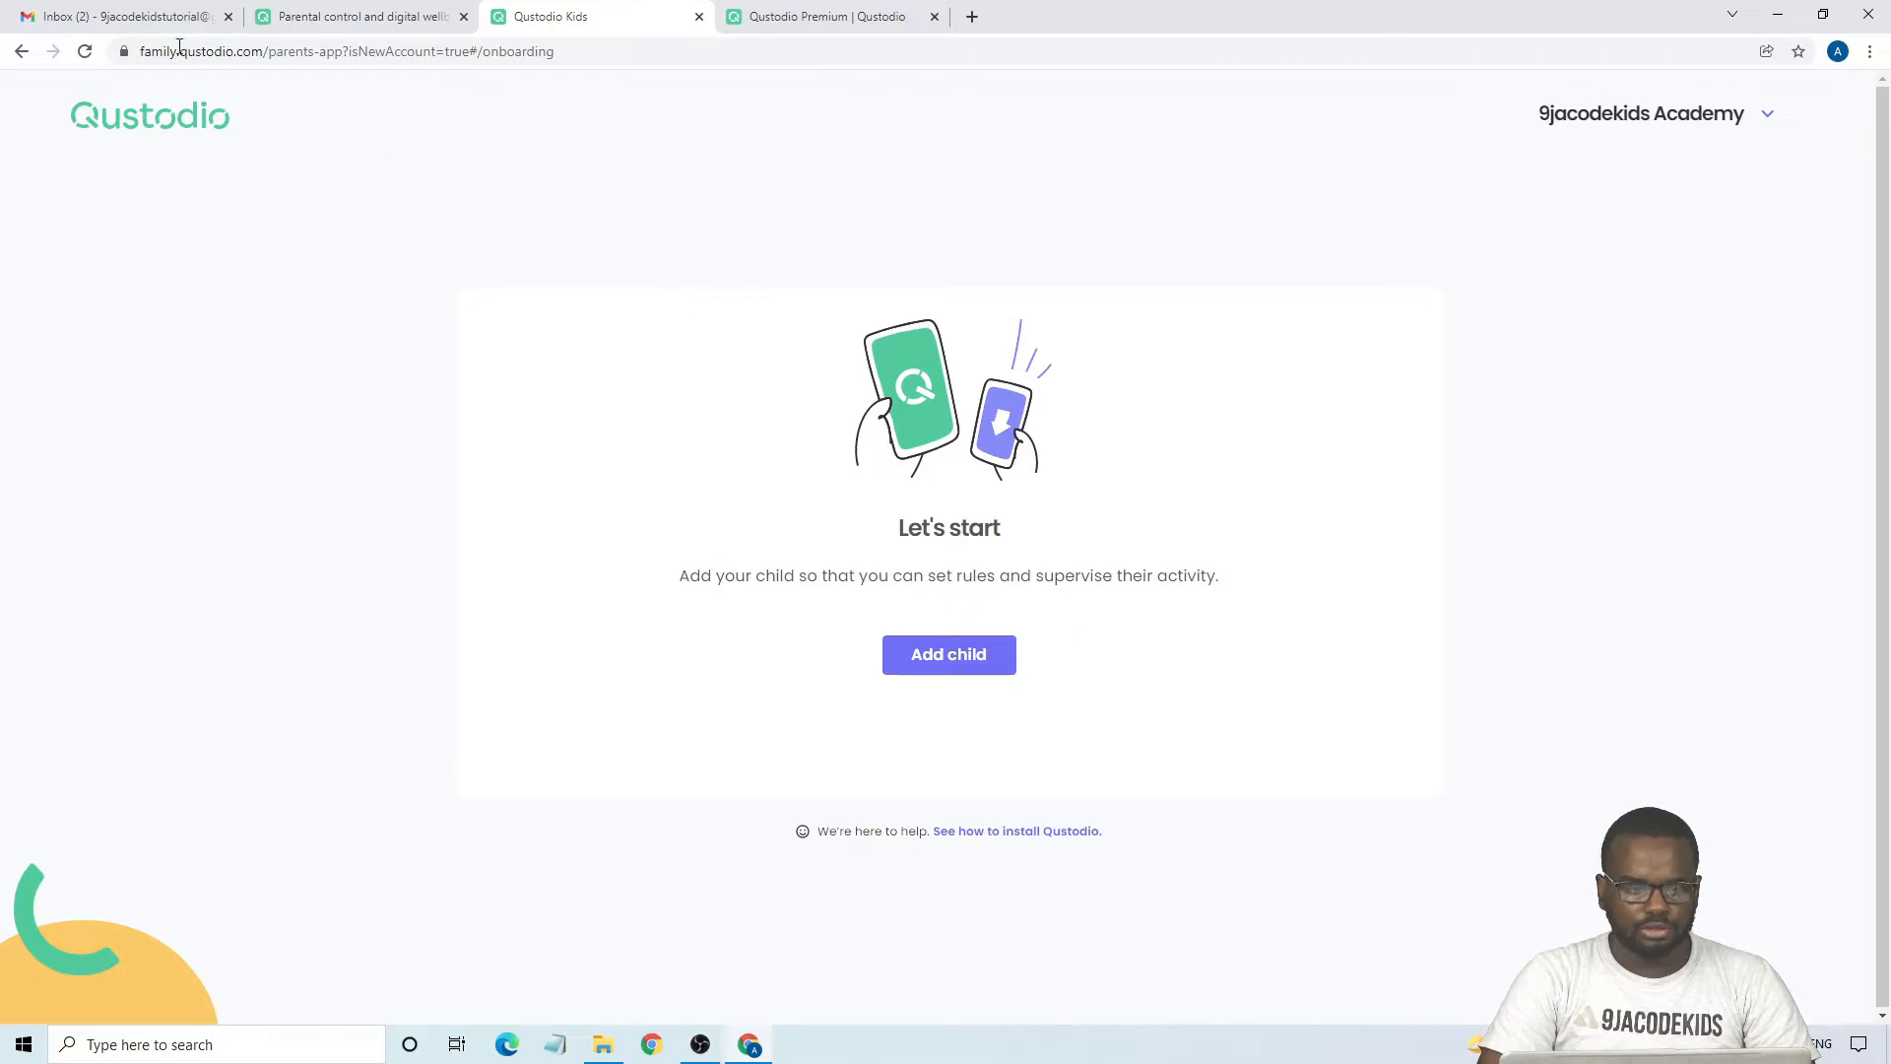
- Switch to Gmail, open the Qustodio welcome message and confirm the account's email address
click(93, 20)
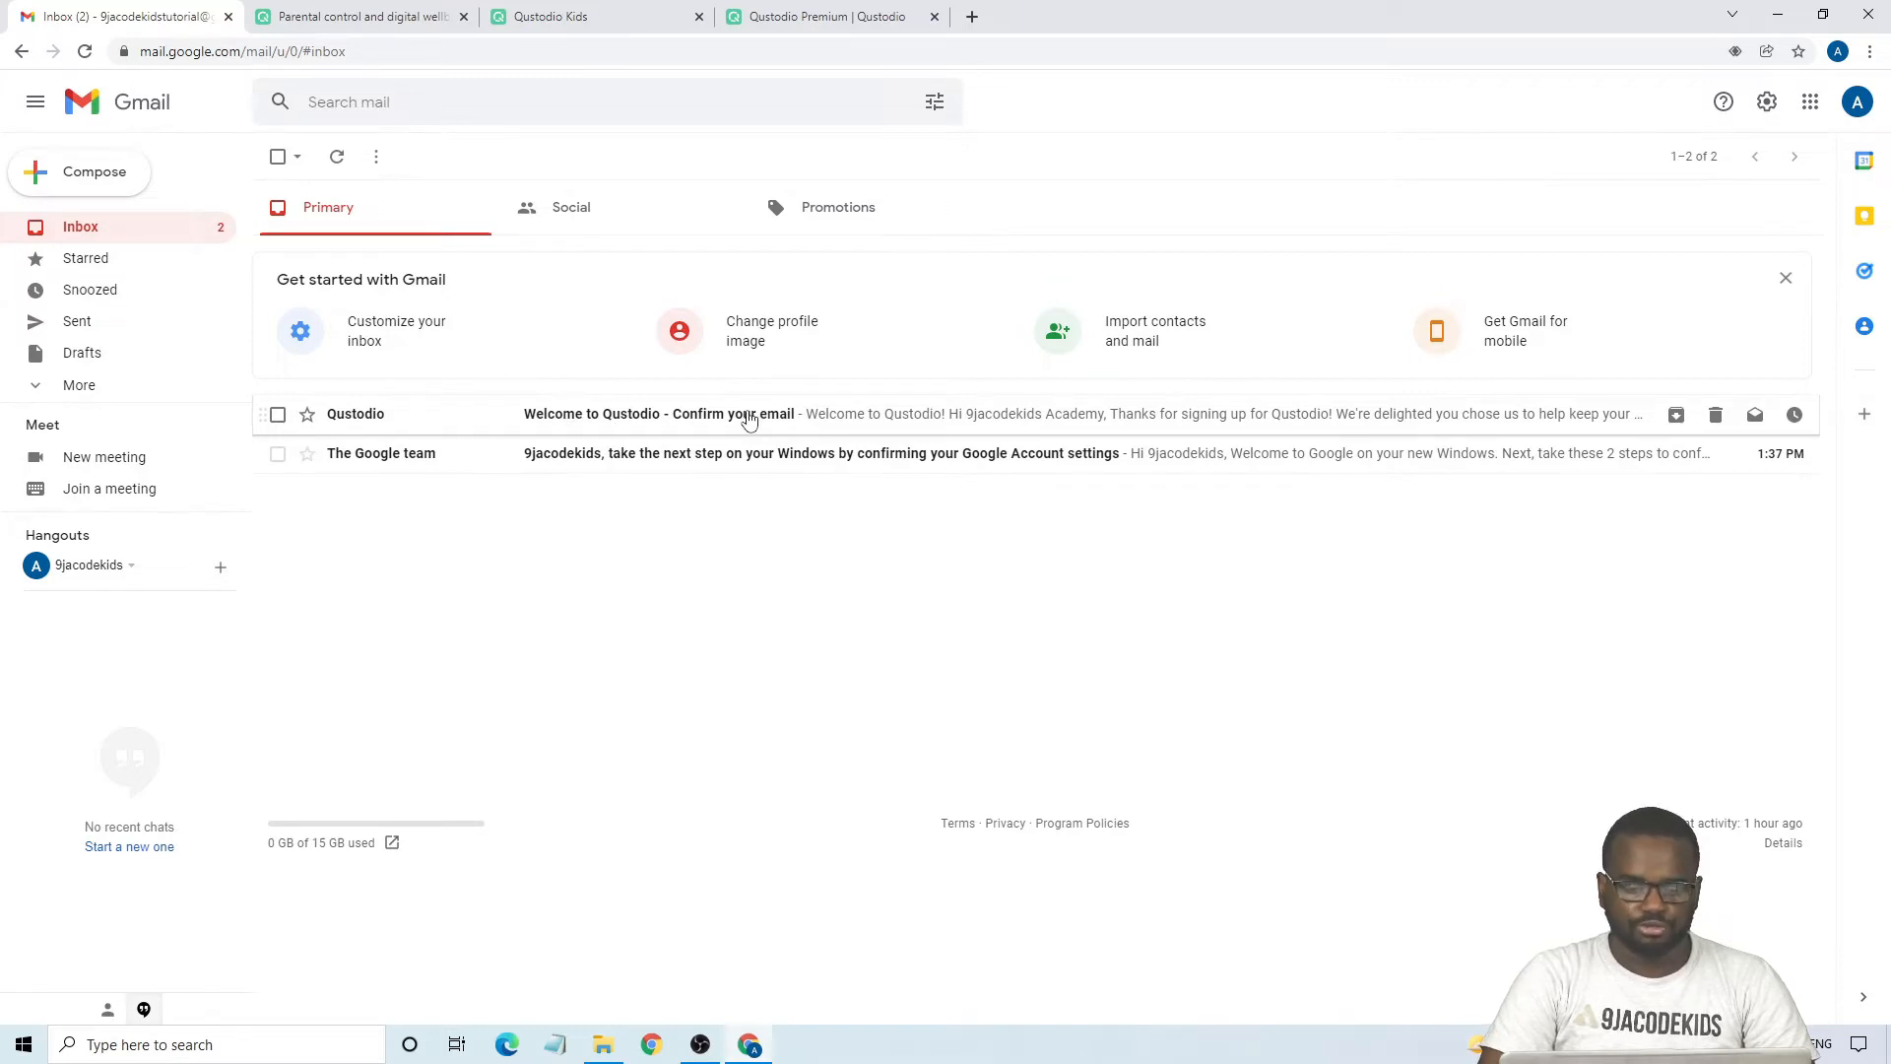
click(749, 421)
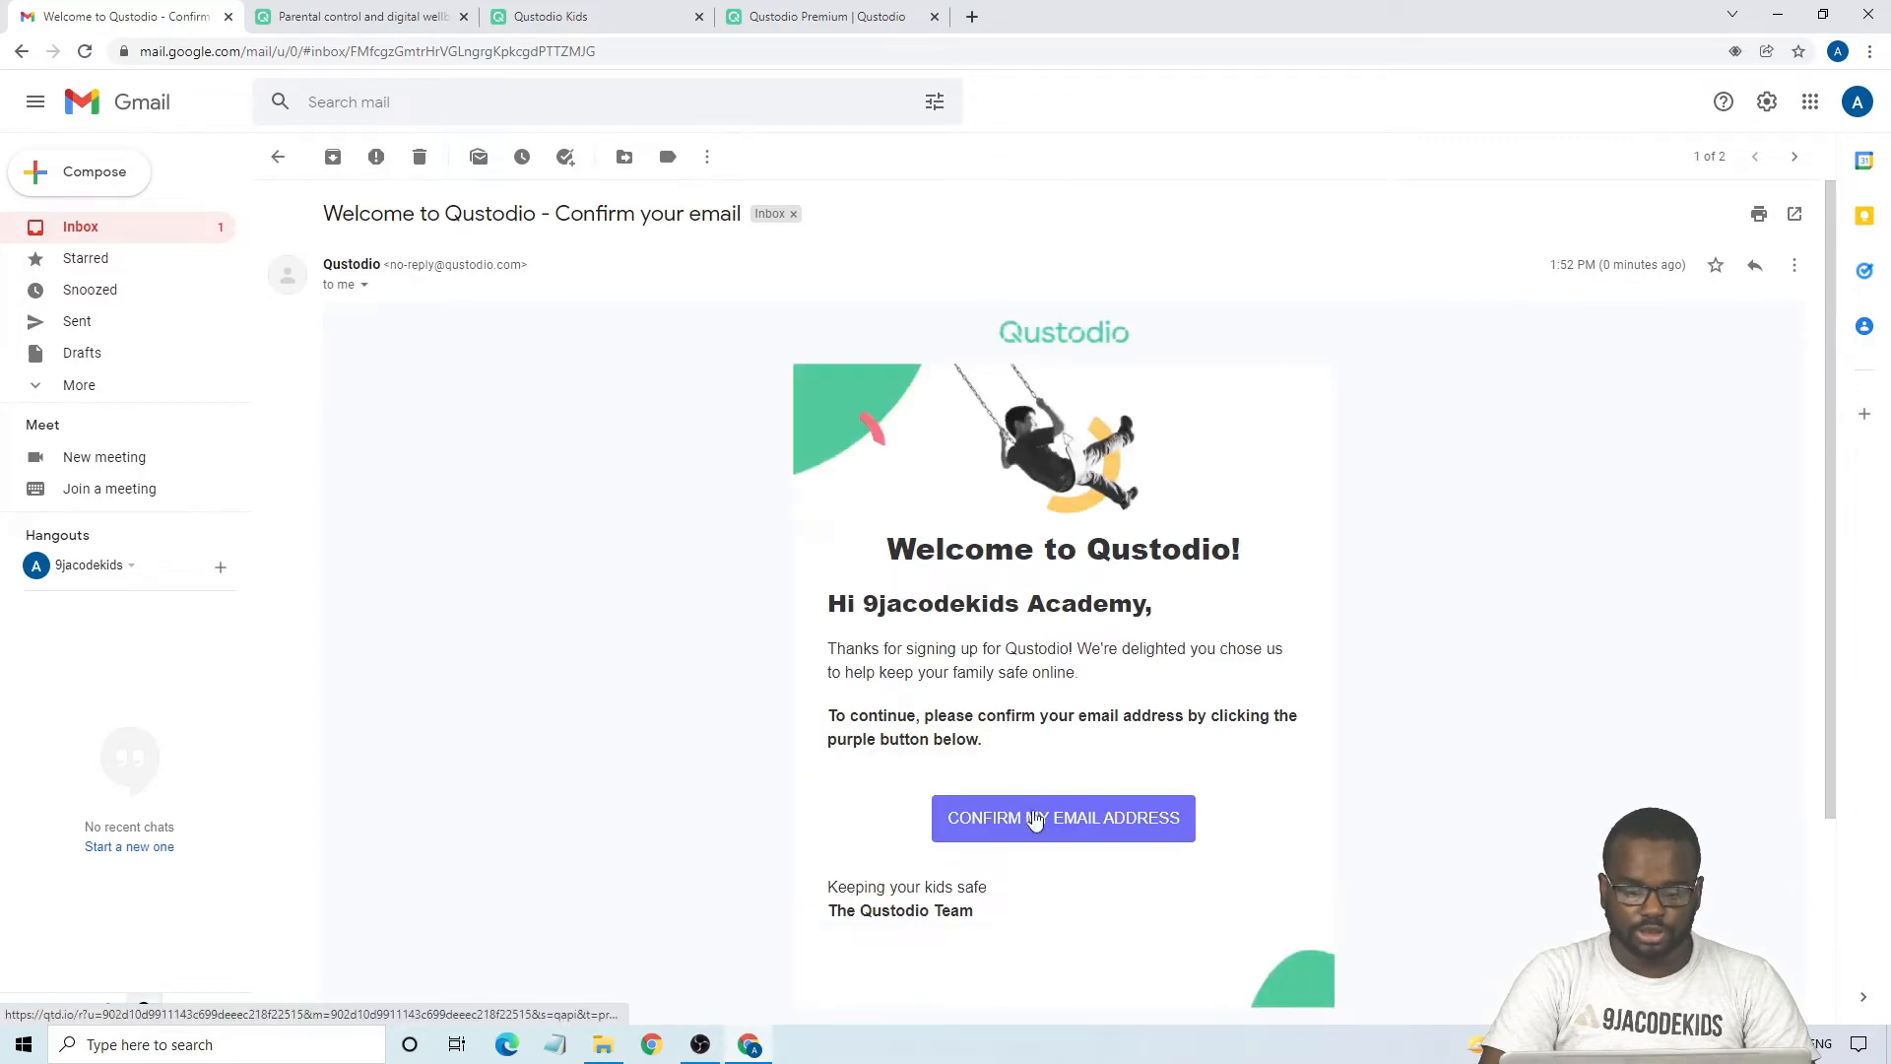
click(1034, 820)
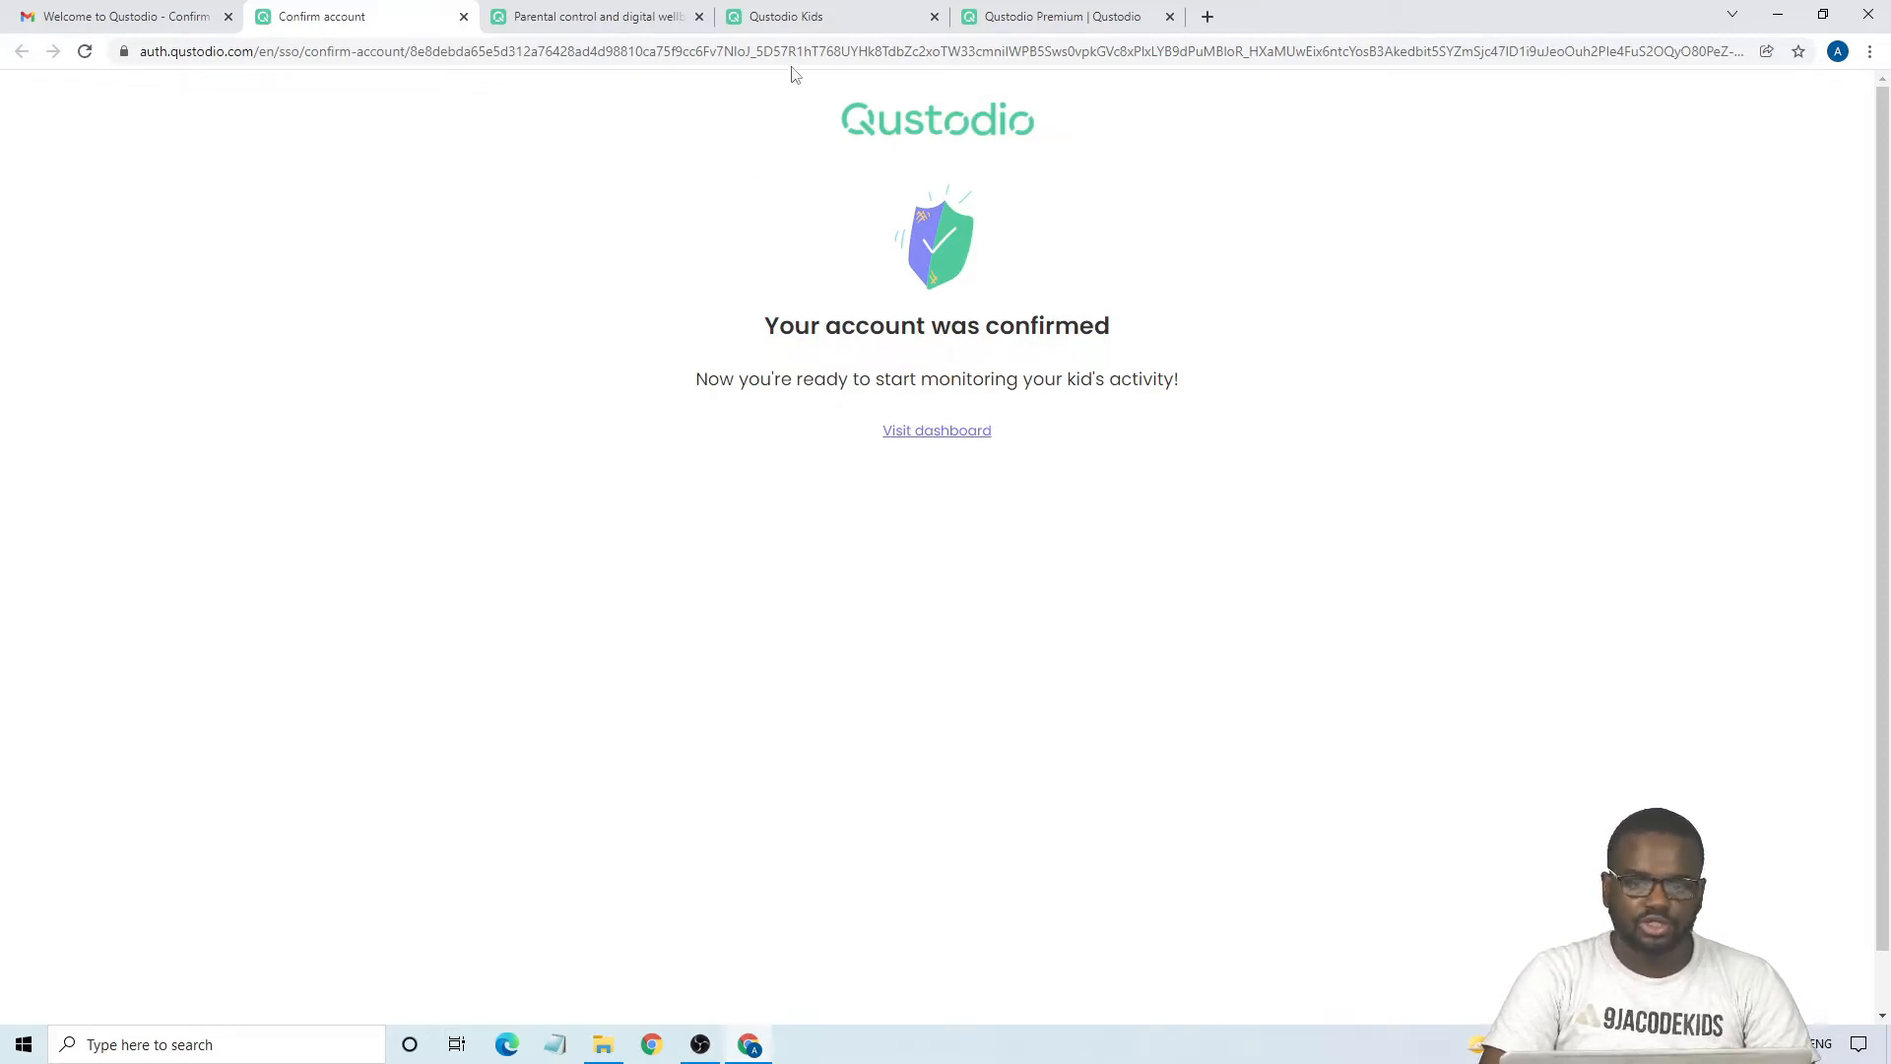
- Return to the Qustodio onboarding page, start adding a child and enter the child's name
click(786, 17)
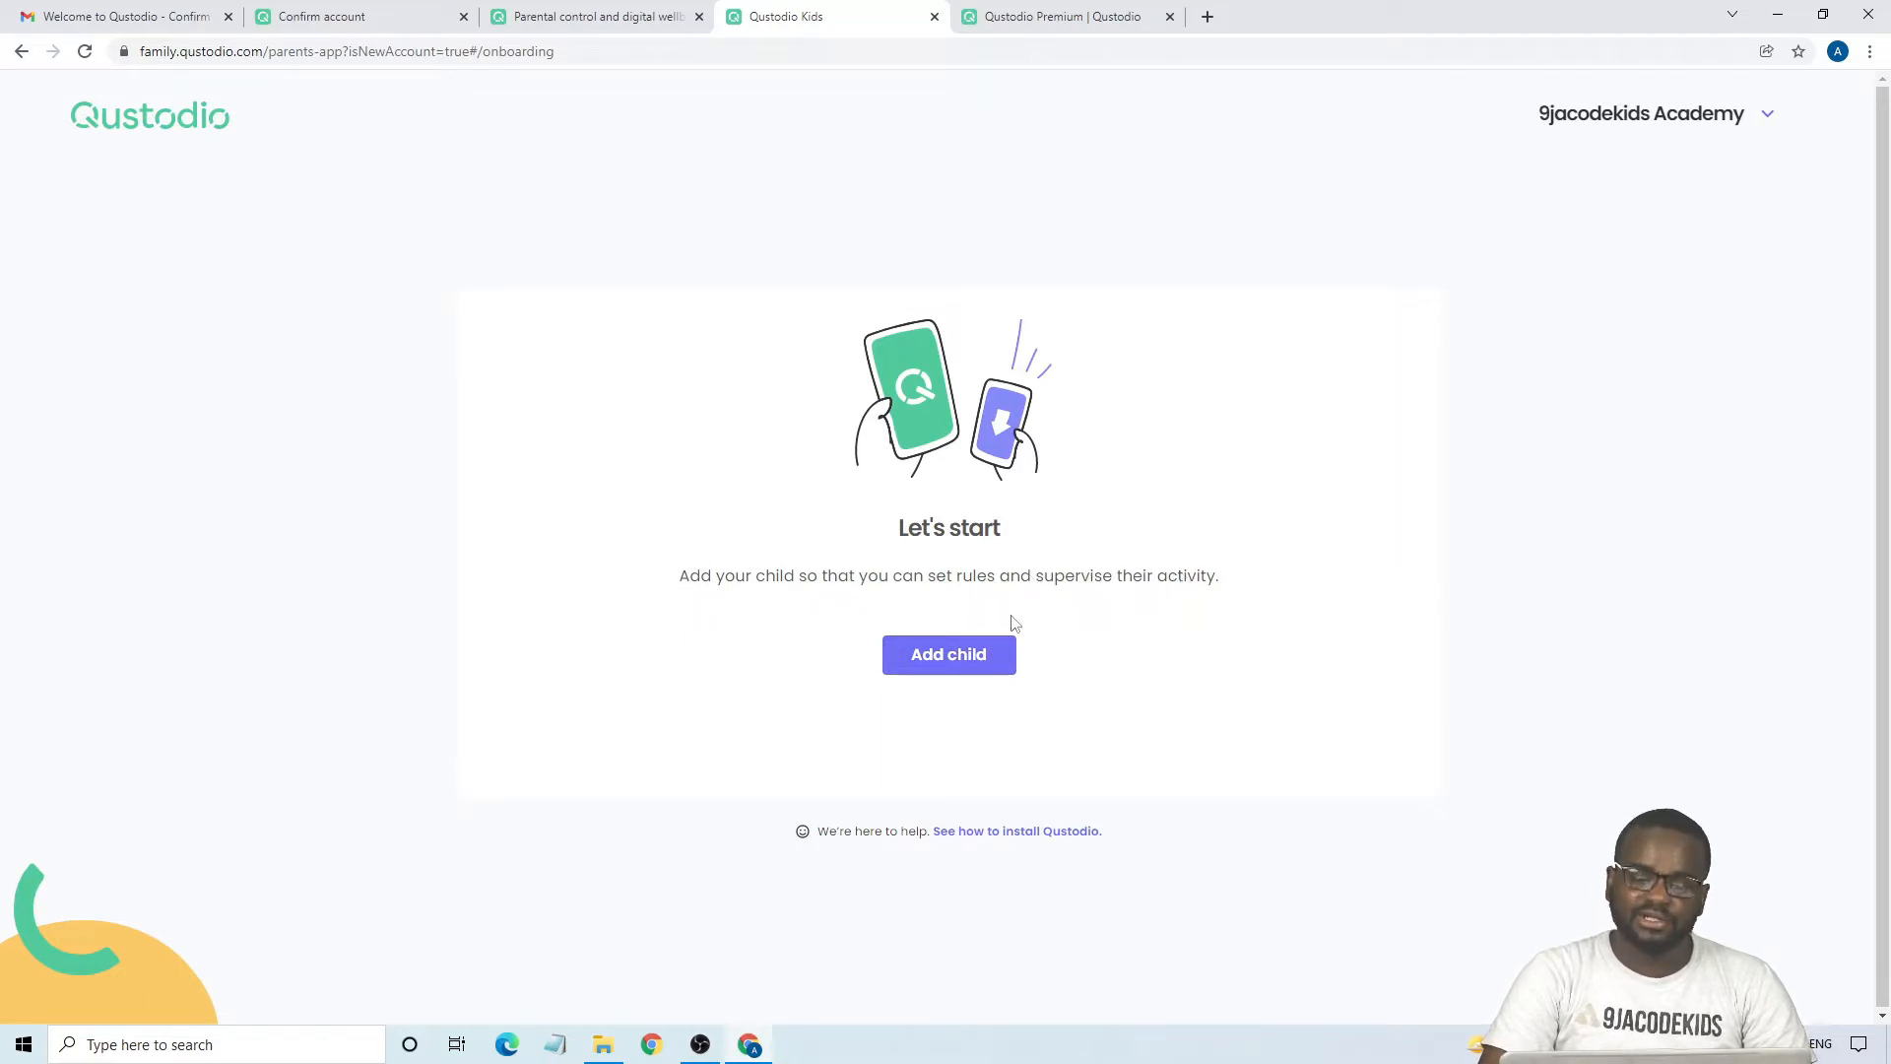
click(887, 672)
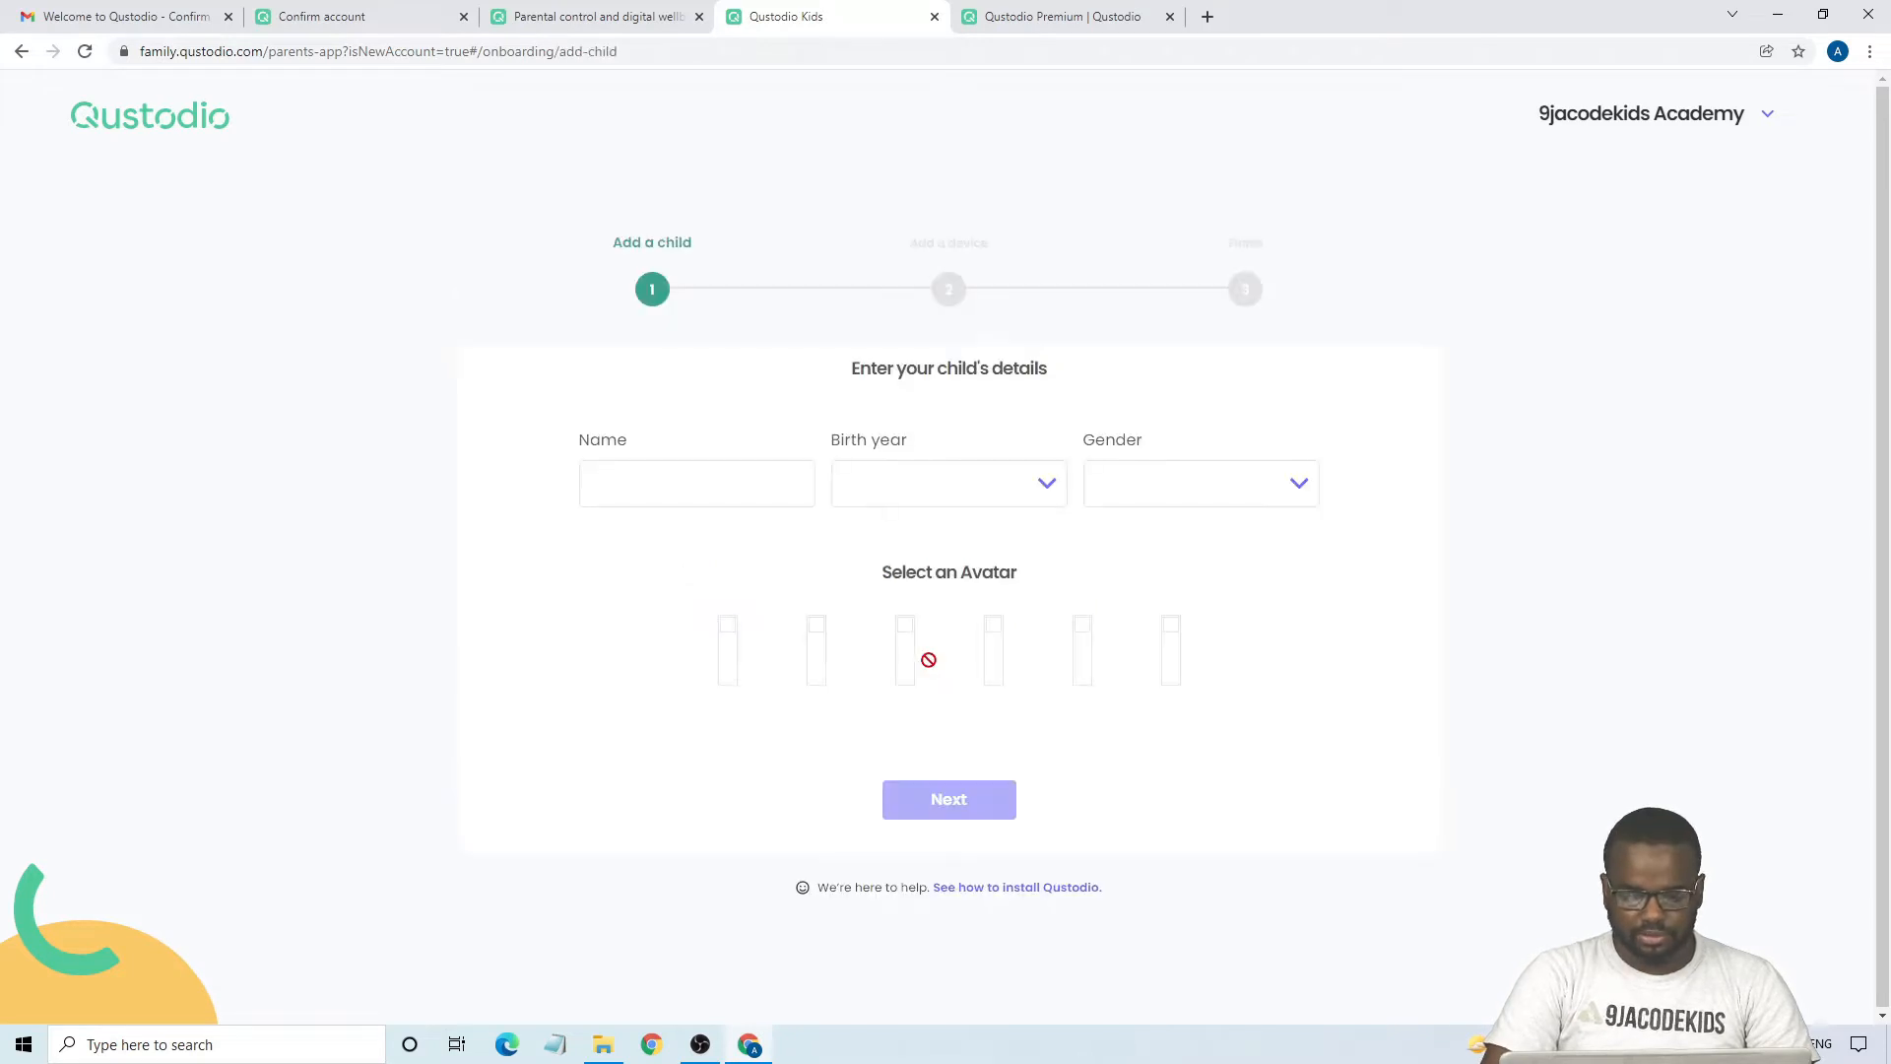
click(665, 473)
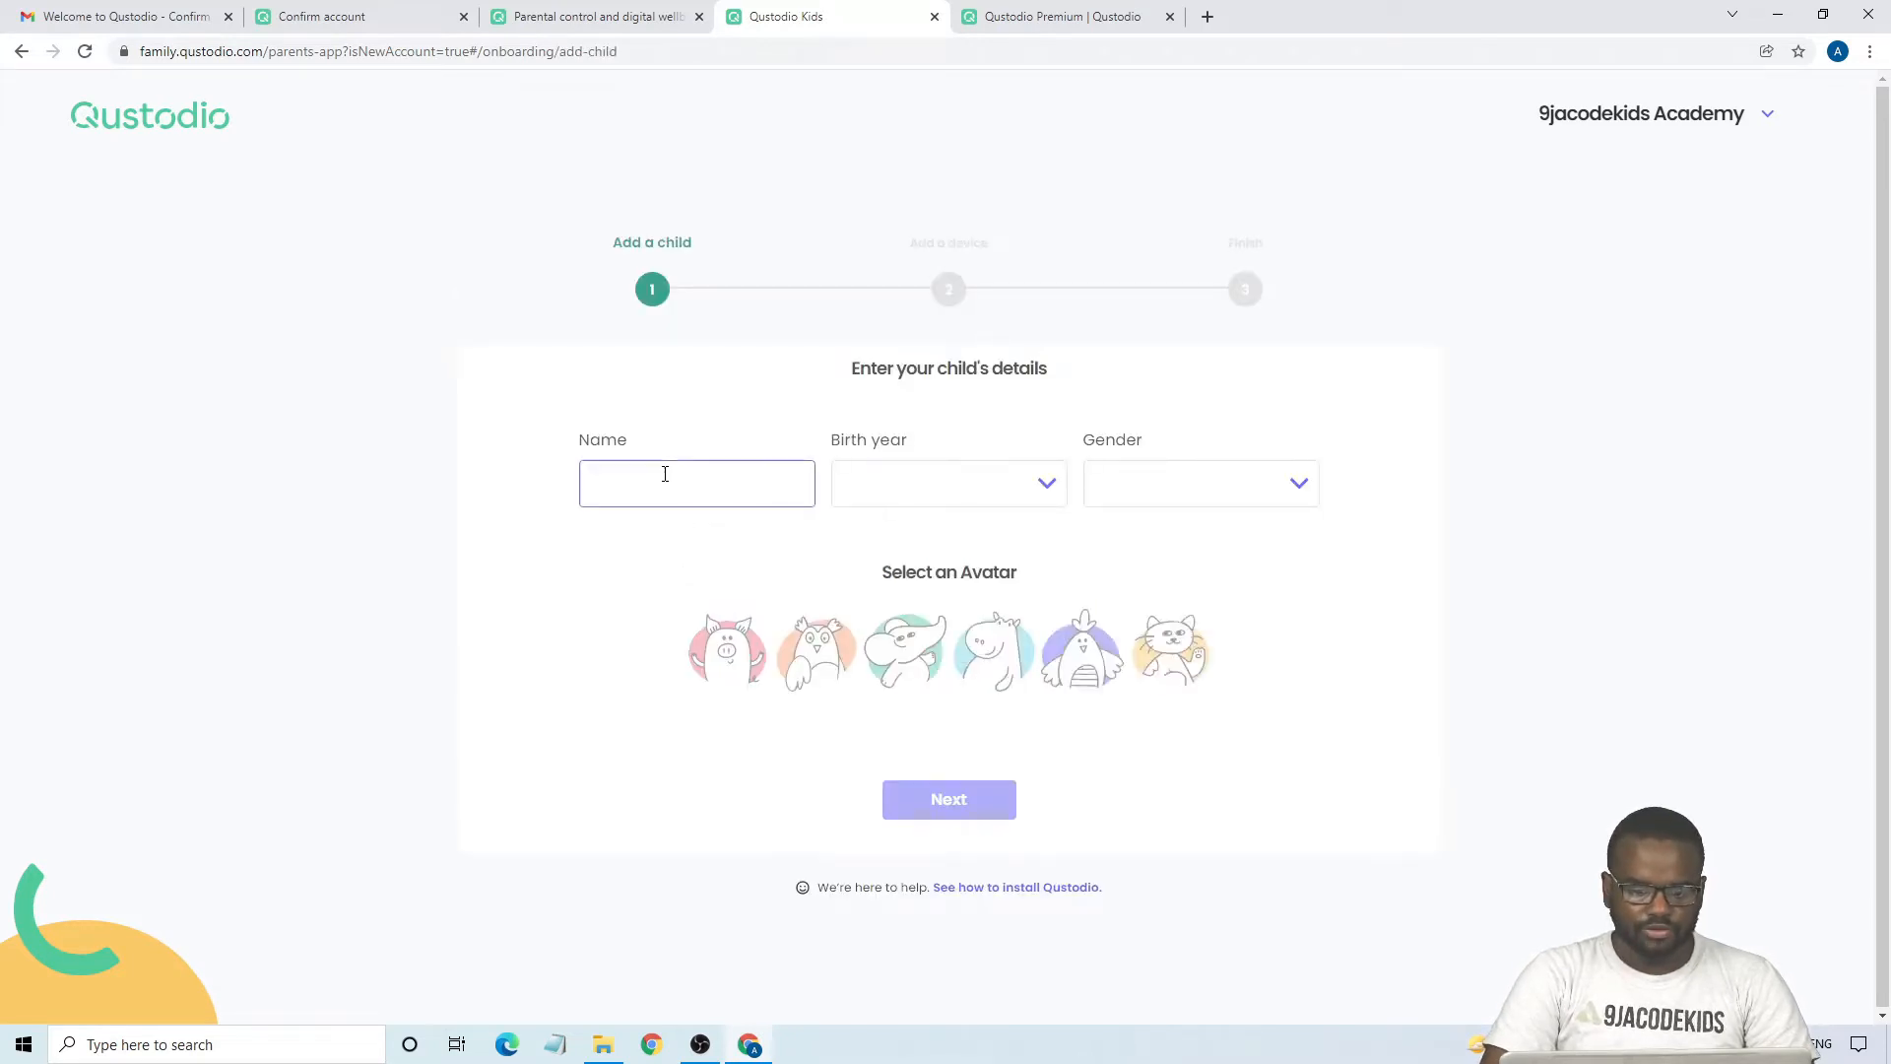
text(J)
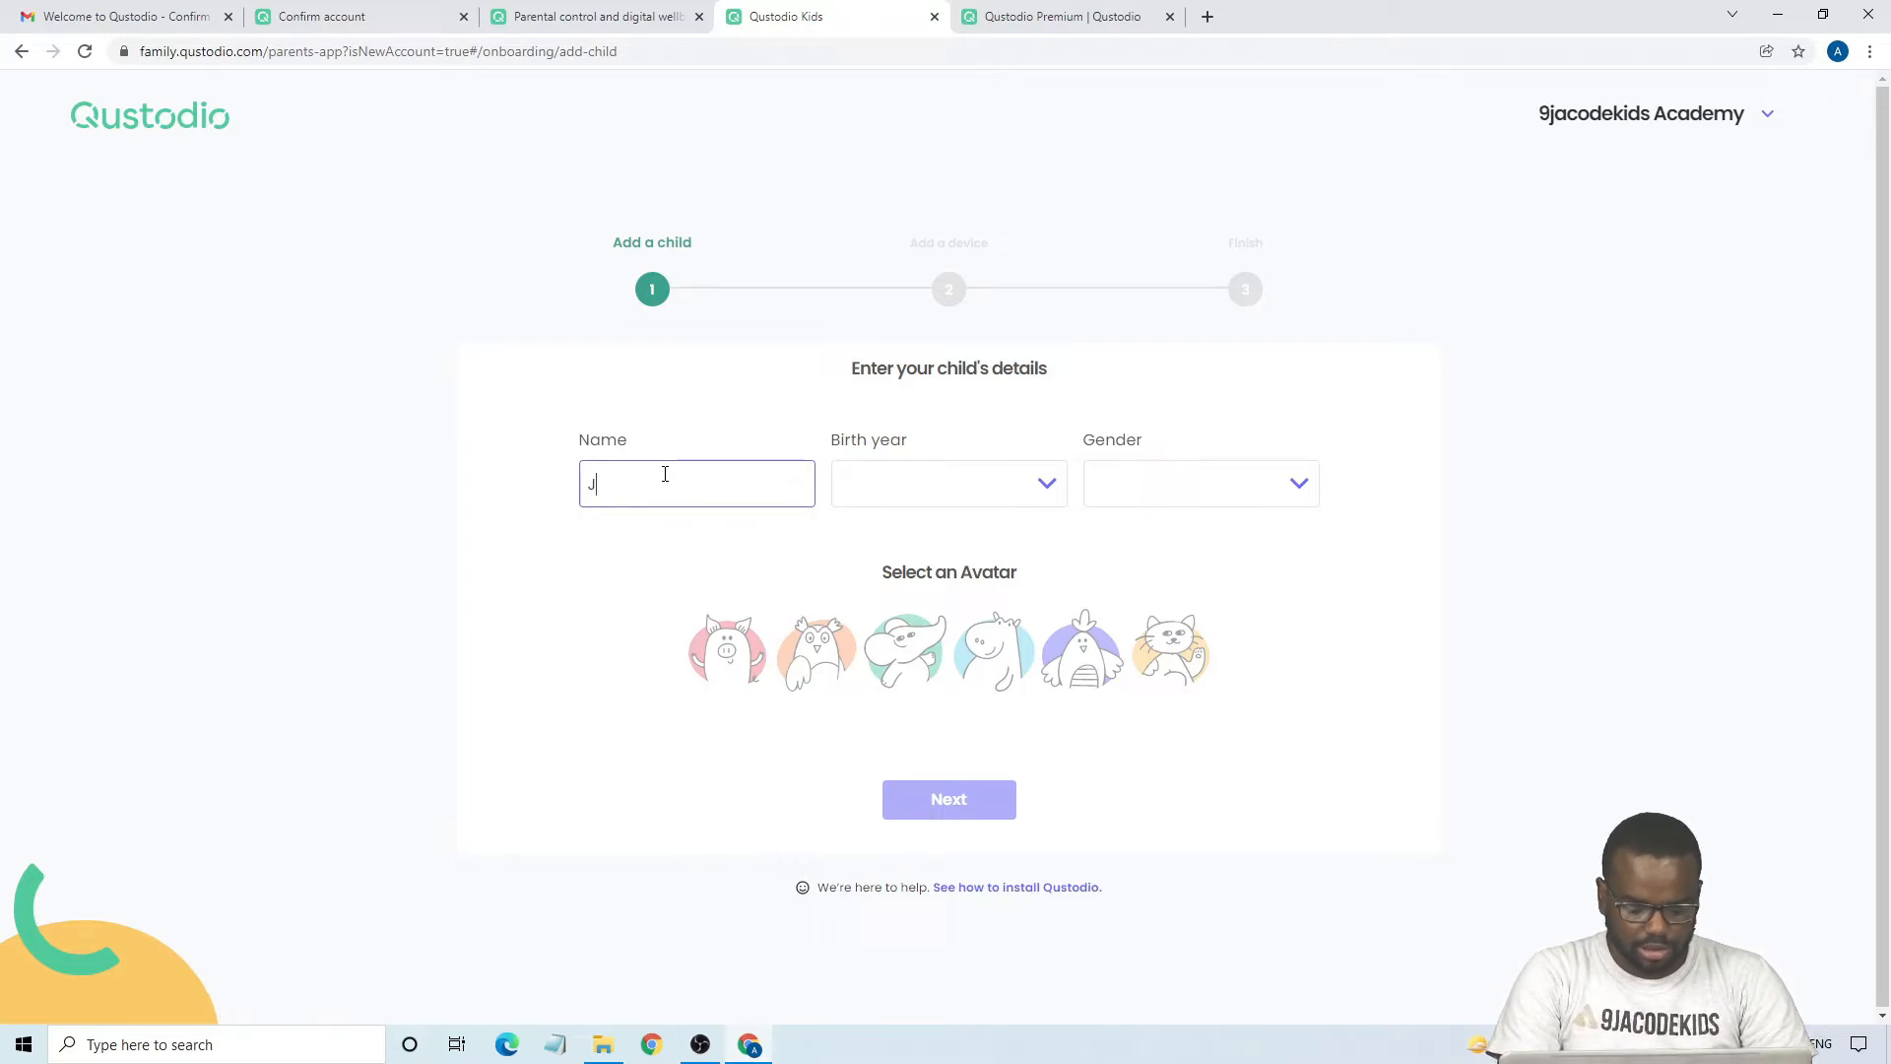
text(a)
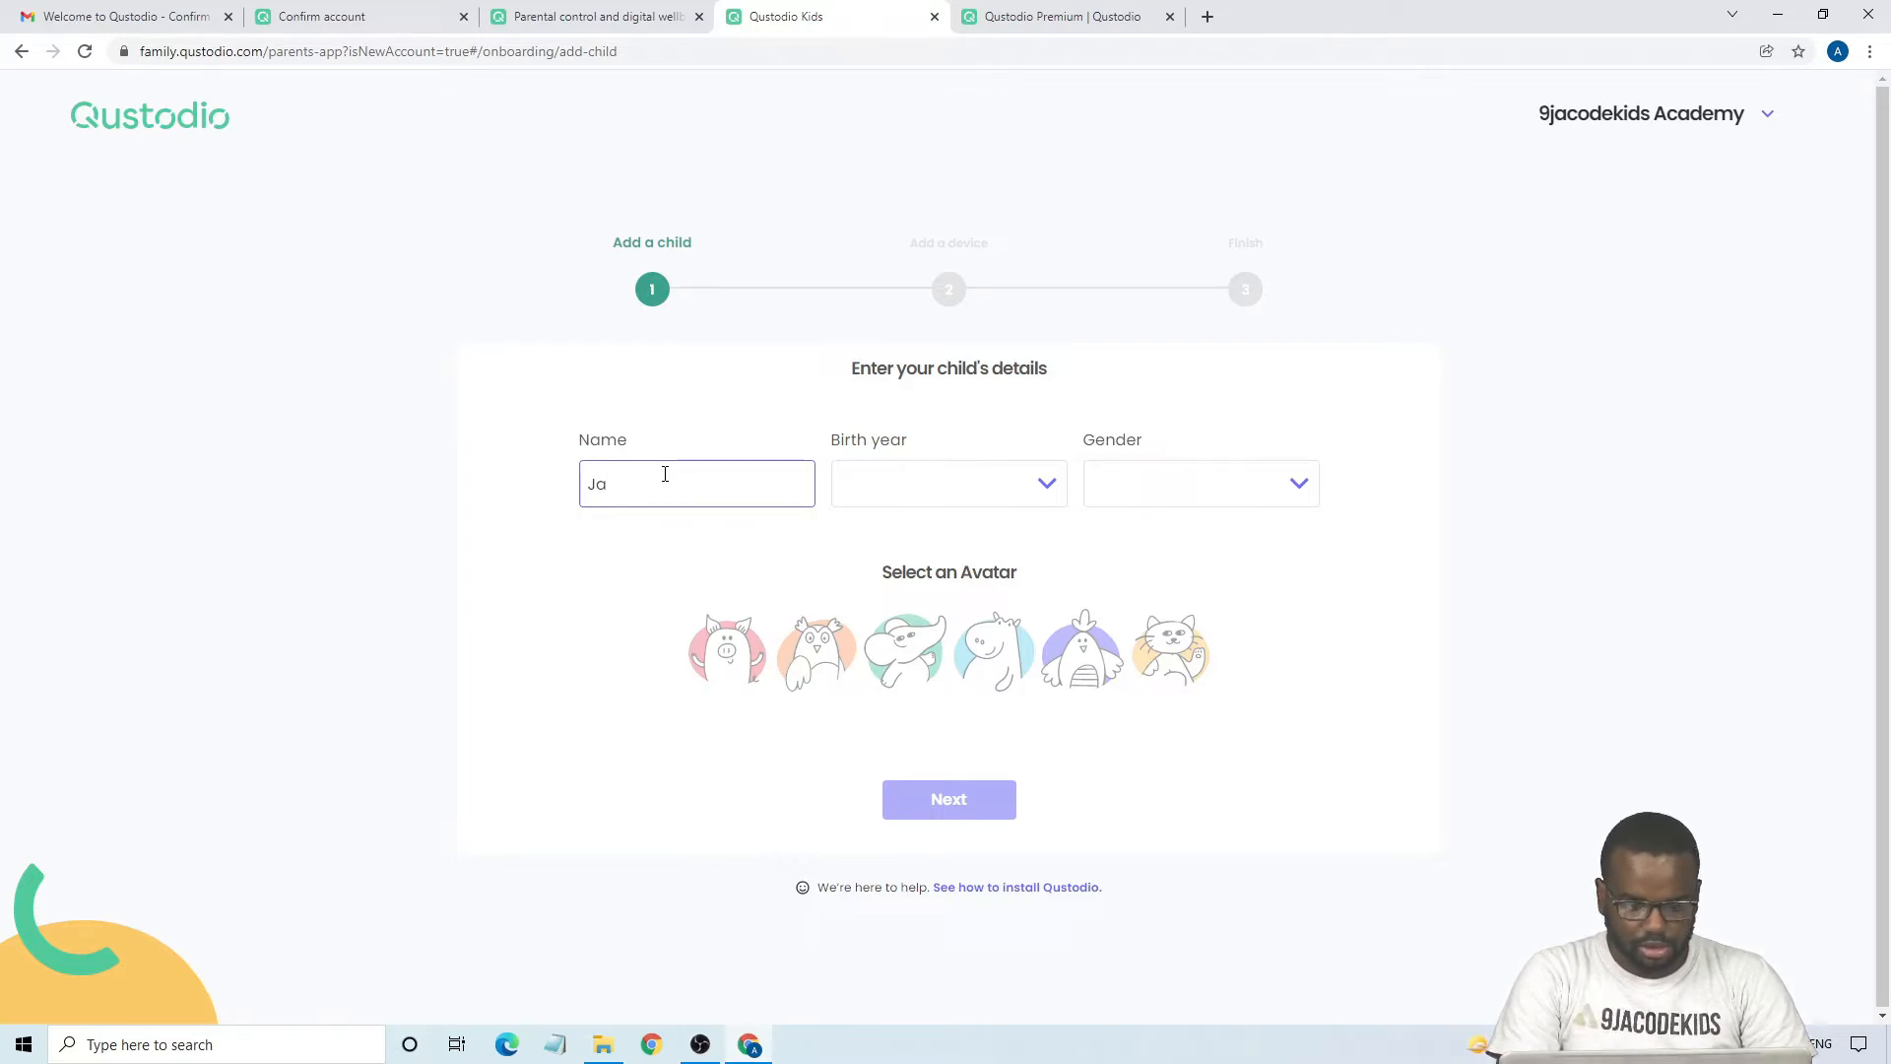
key(BackSpace)
key(BackSpace)
text(Kene)
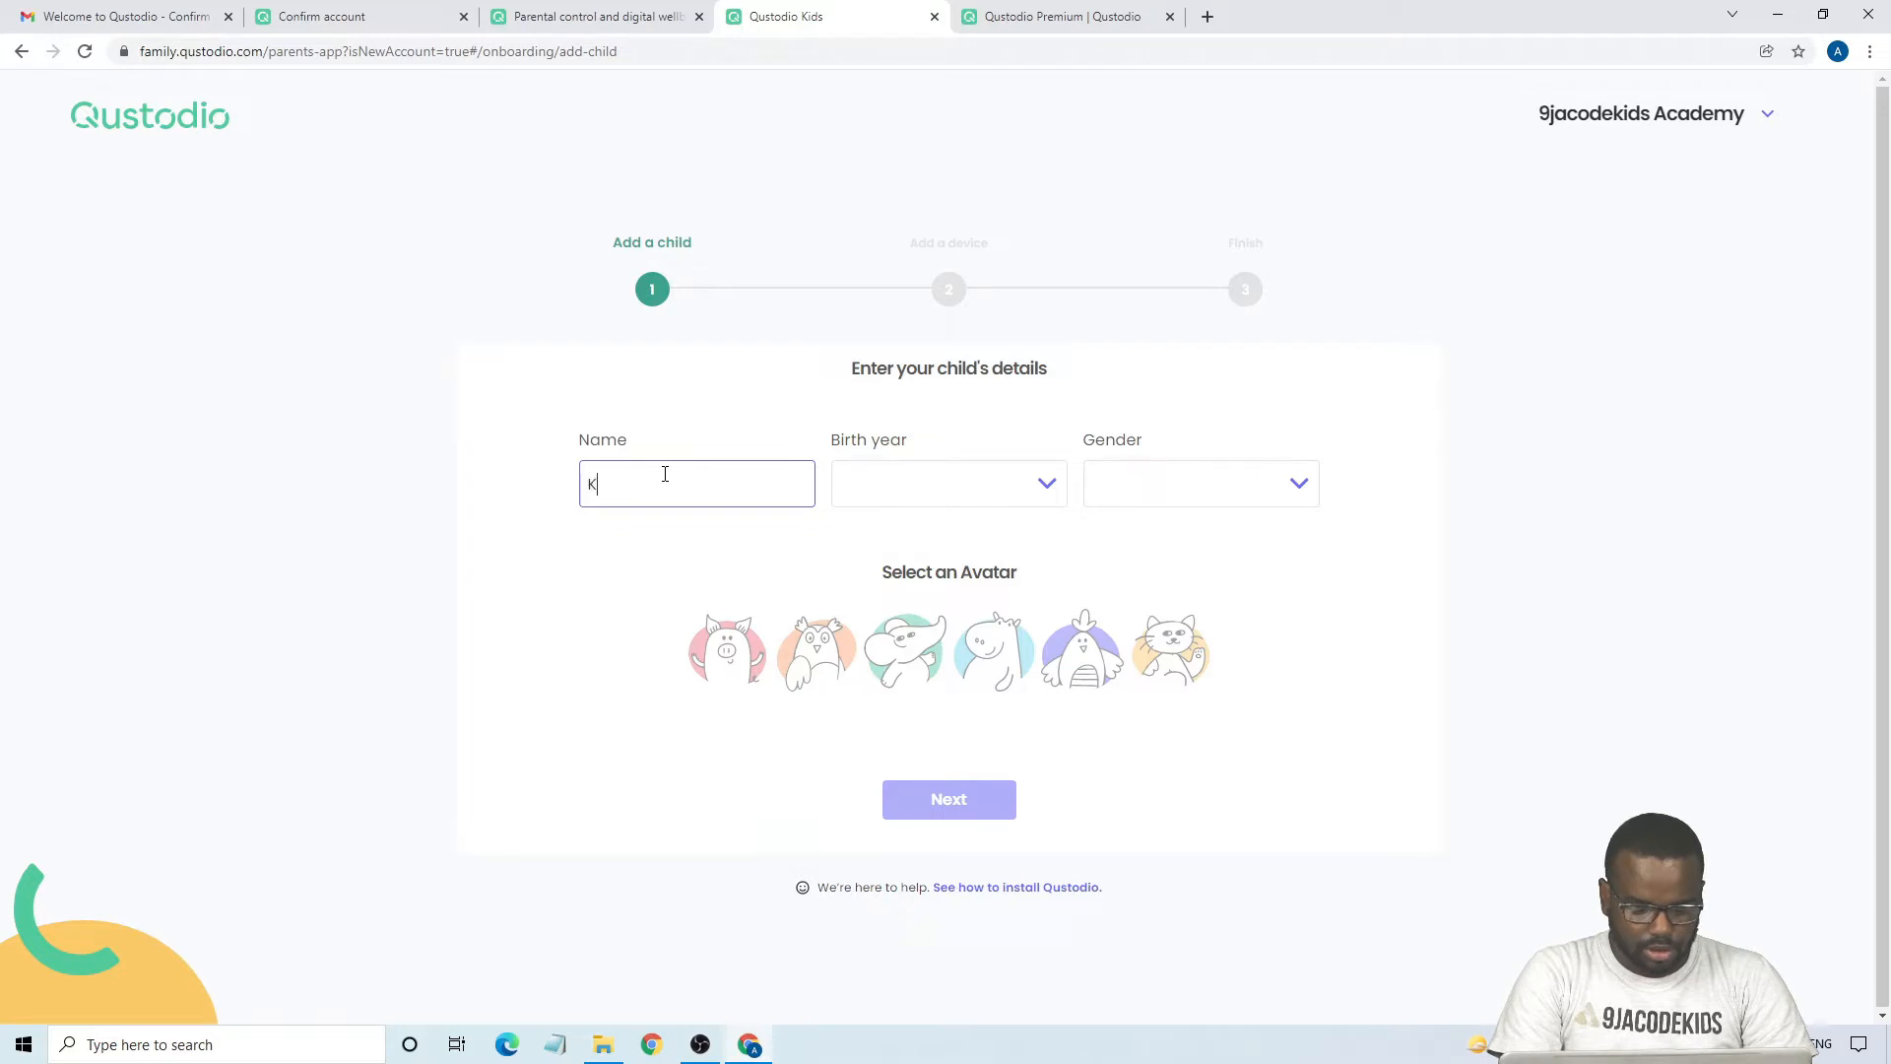
- Choose the child's birth year, set the gender to Boy, pick the pig avatar and submit the child's details
click(960, 506)
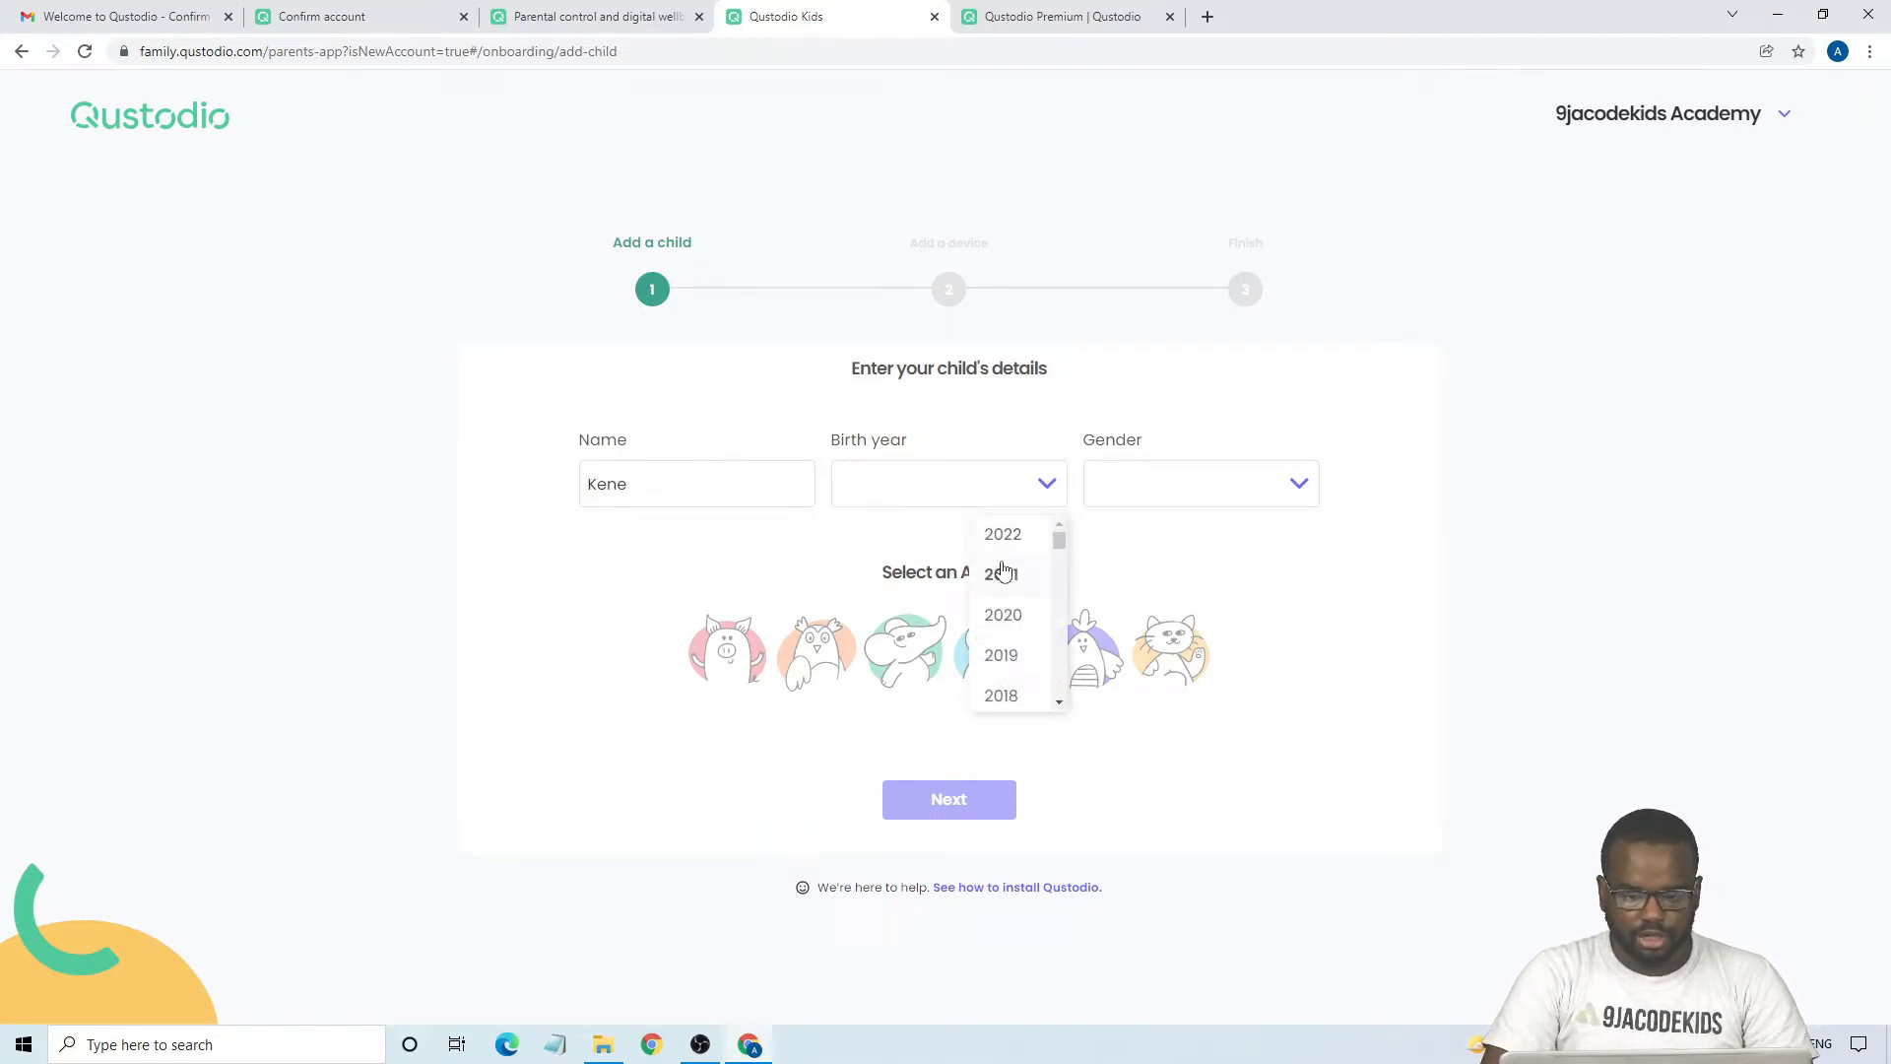
scroll(1005, 557, down, 2)
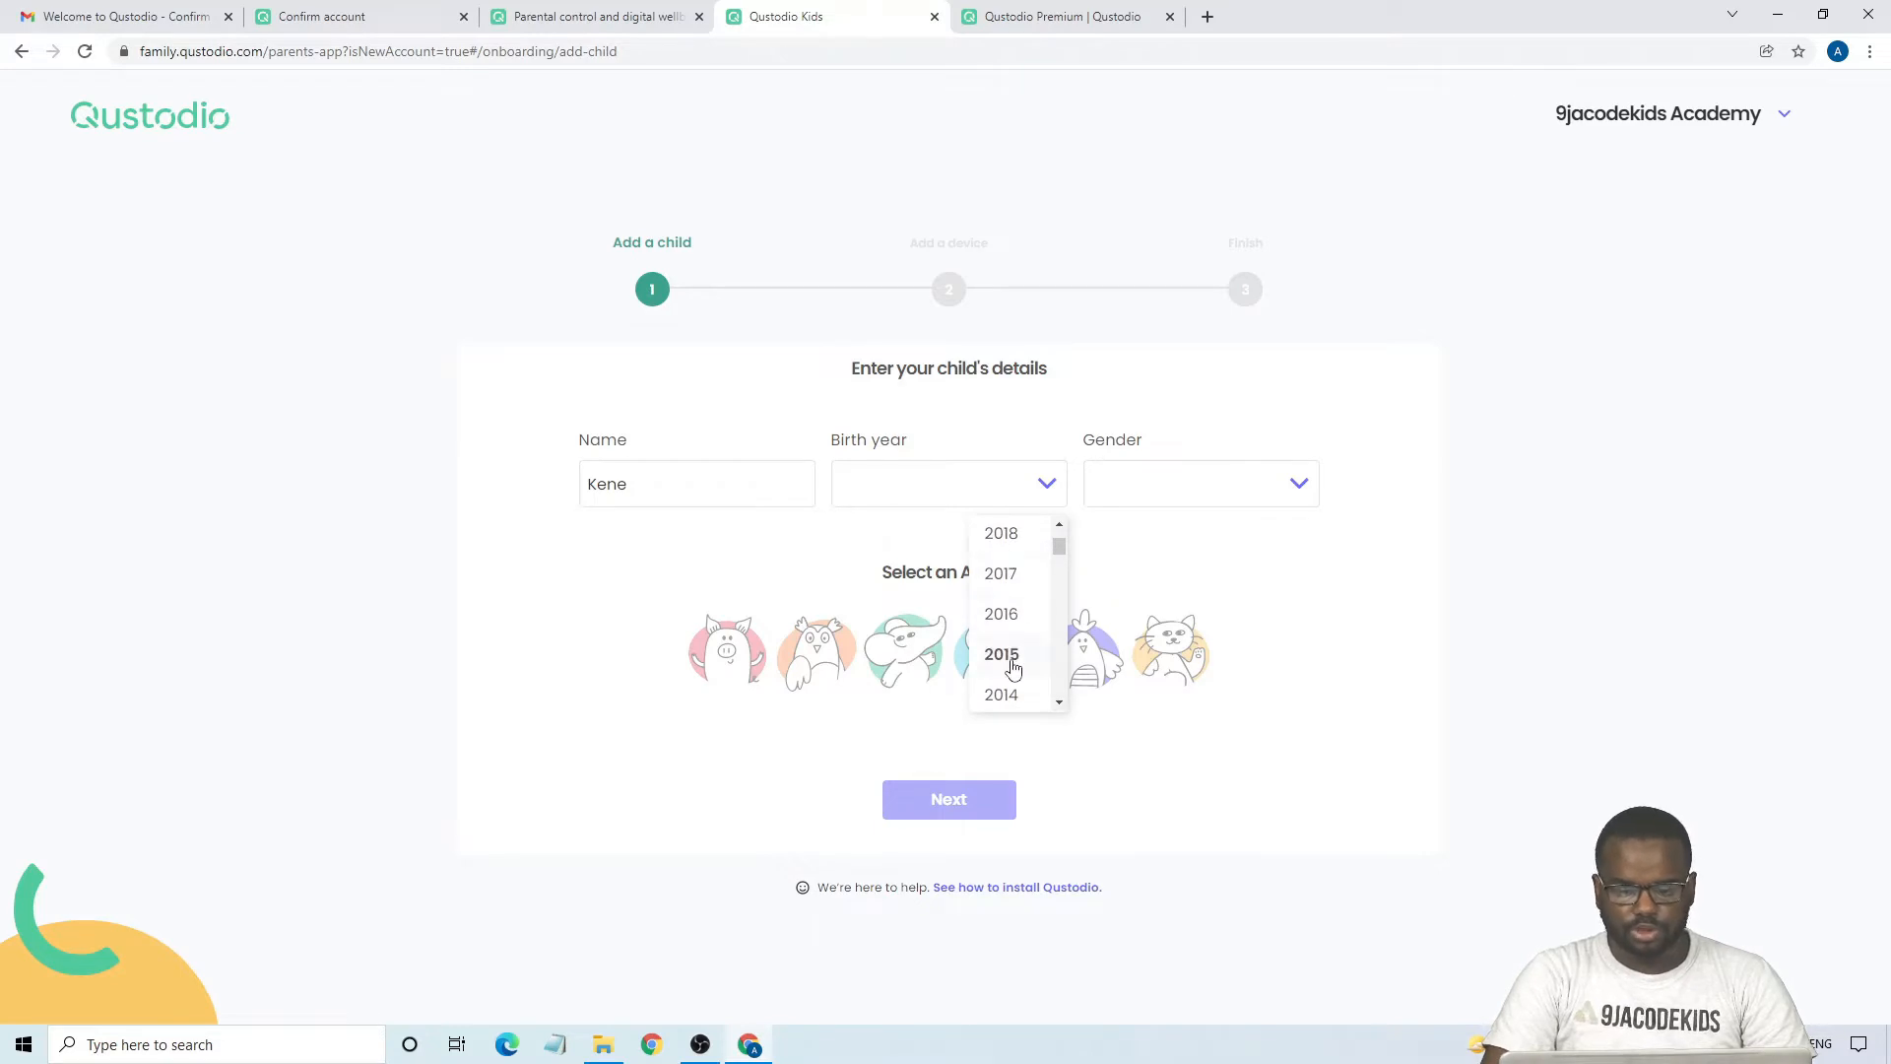
click(1011, 667)
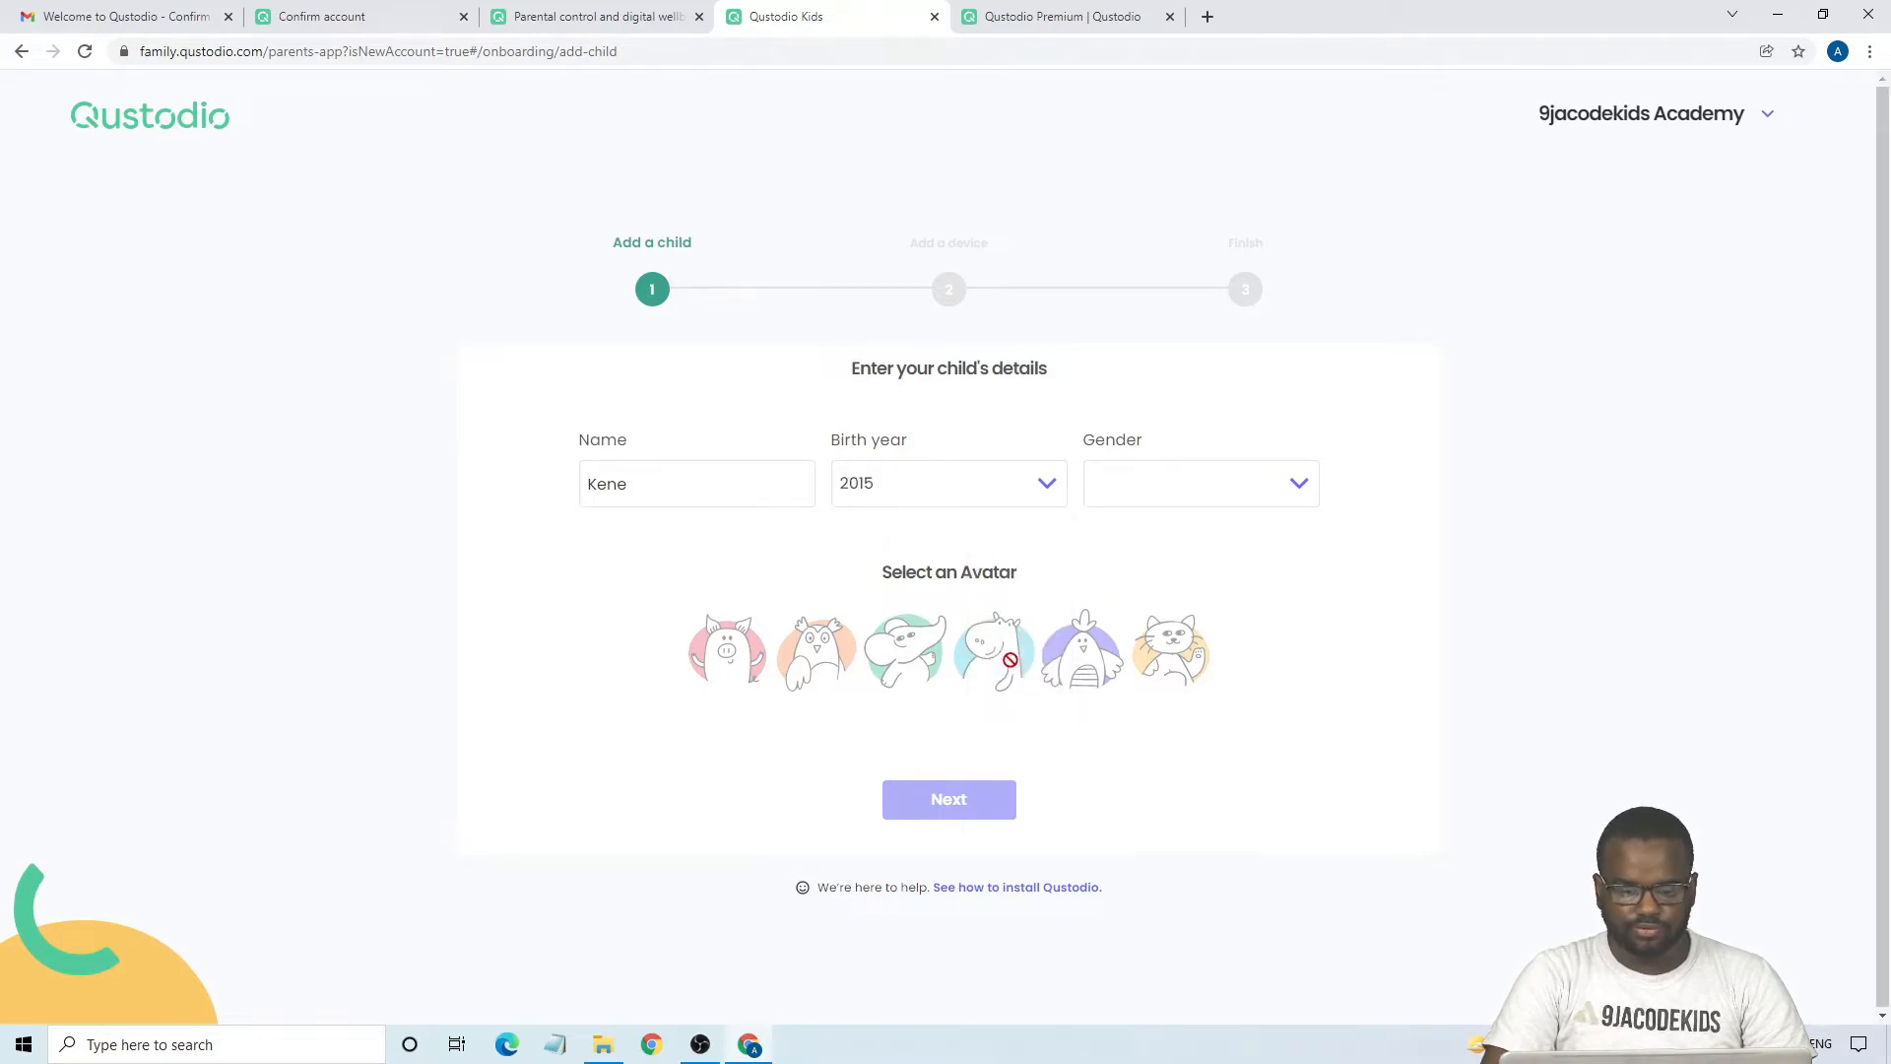
click(1167, 478)
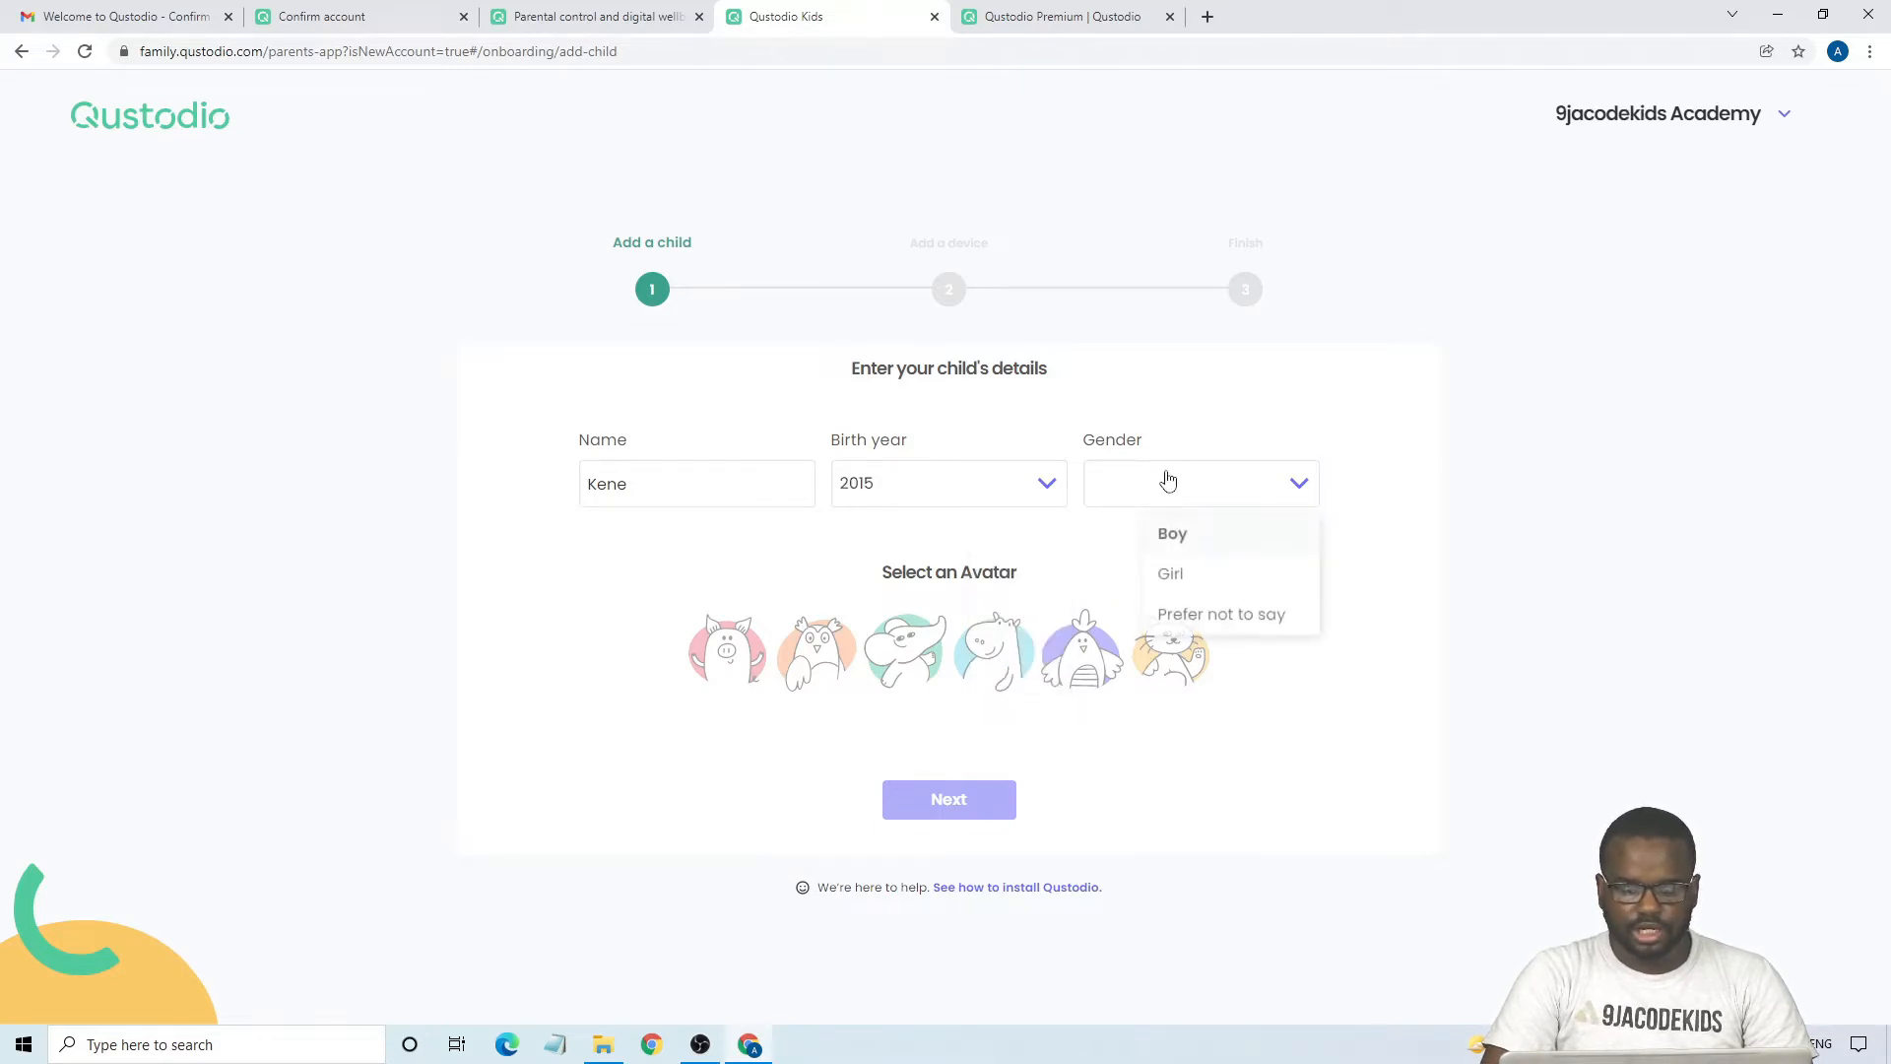
click(1182, 542)
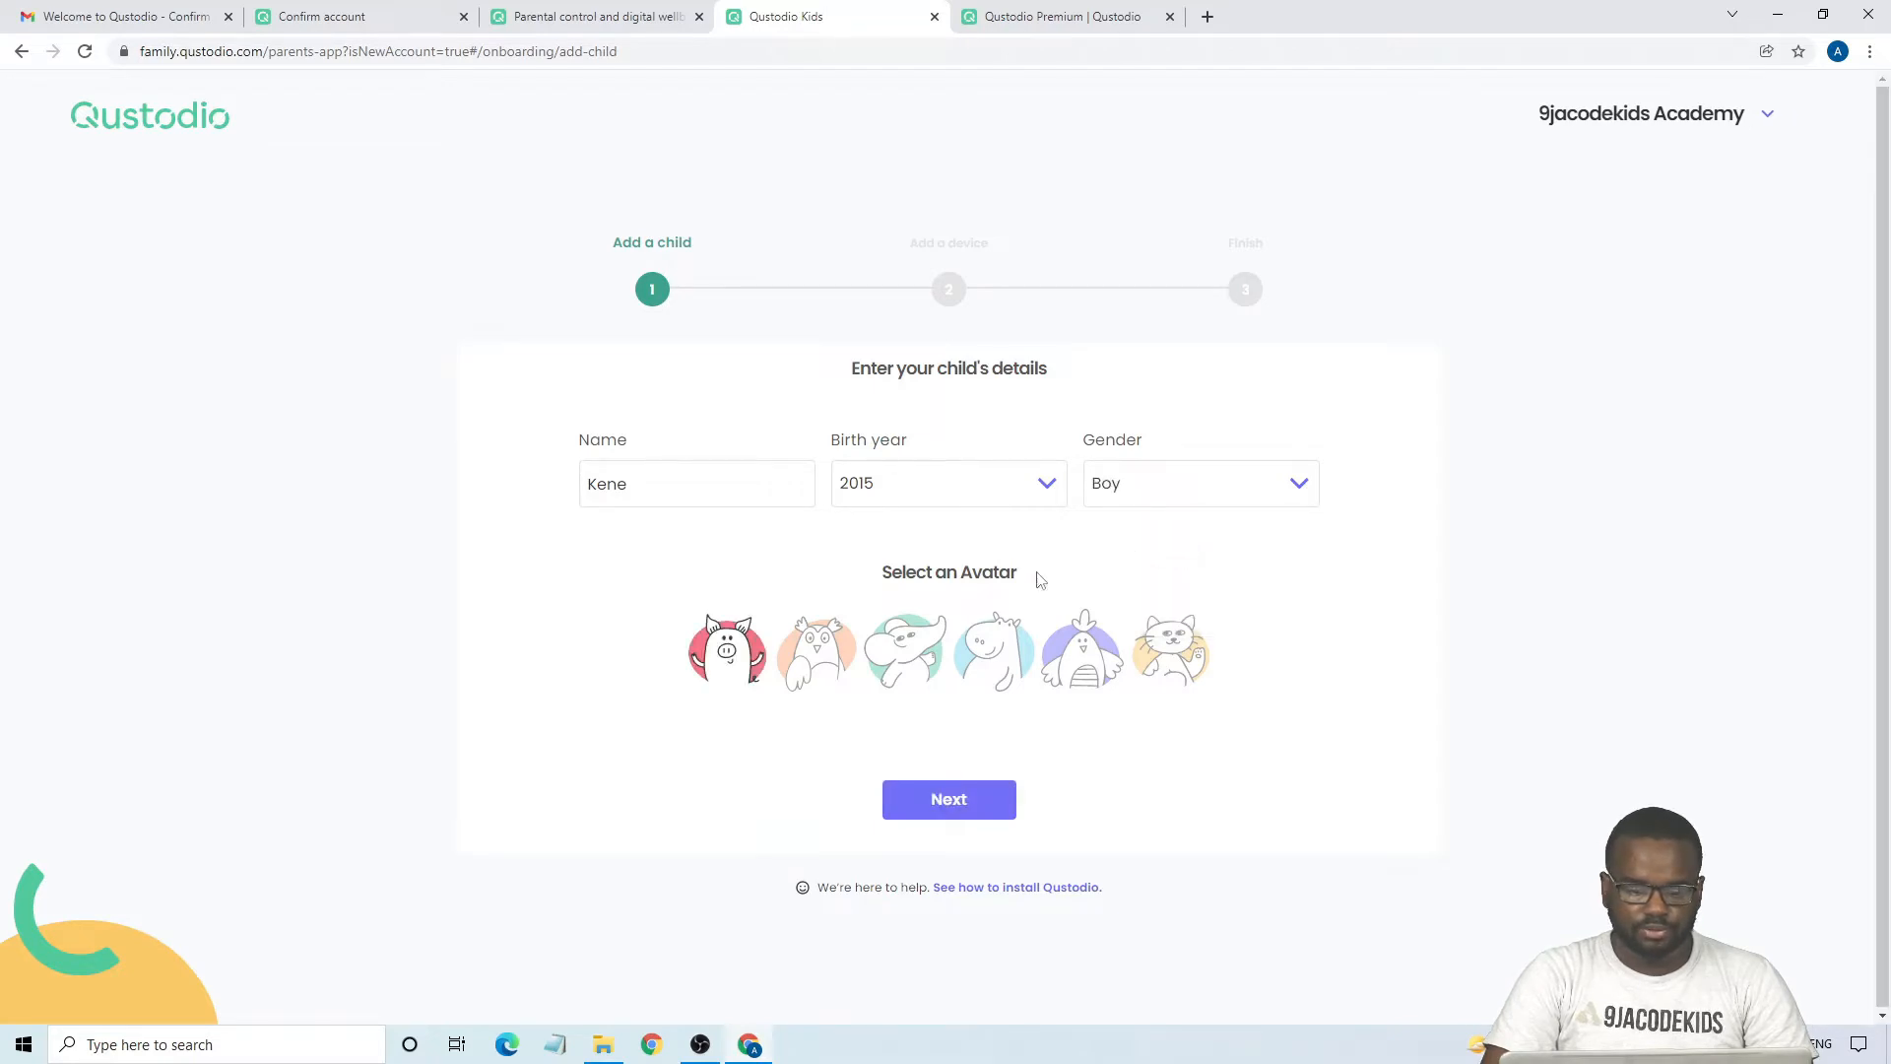
click(760, 674)
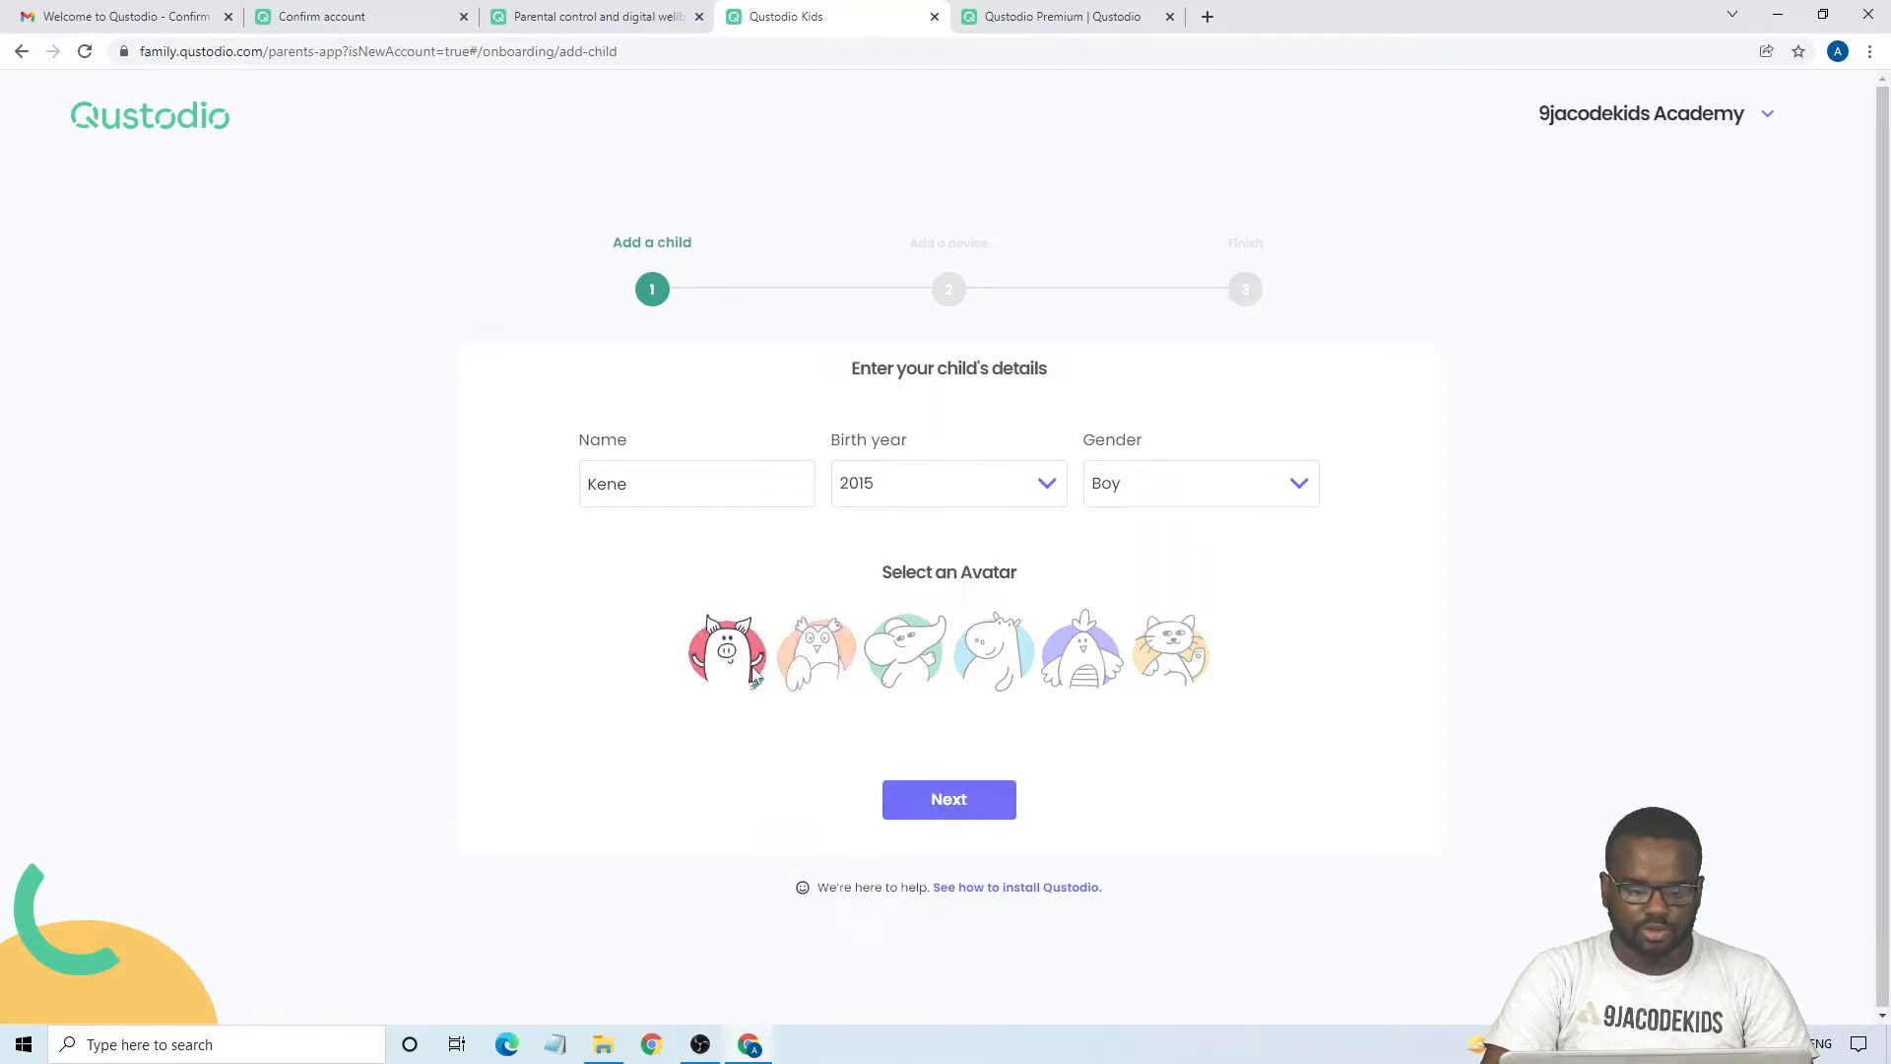
click(921, 798)
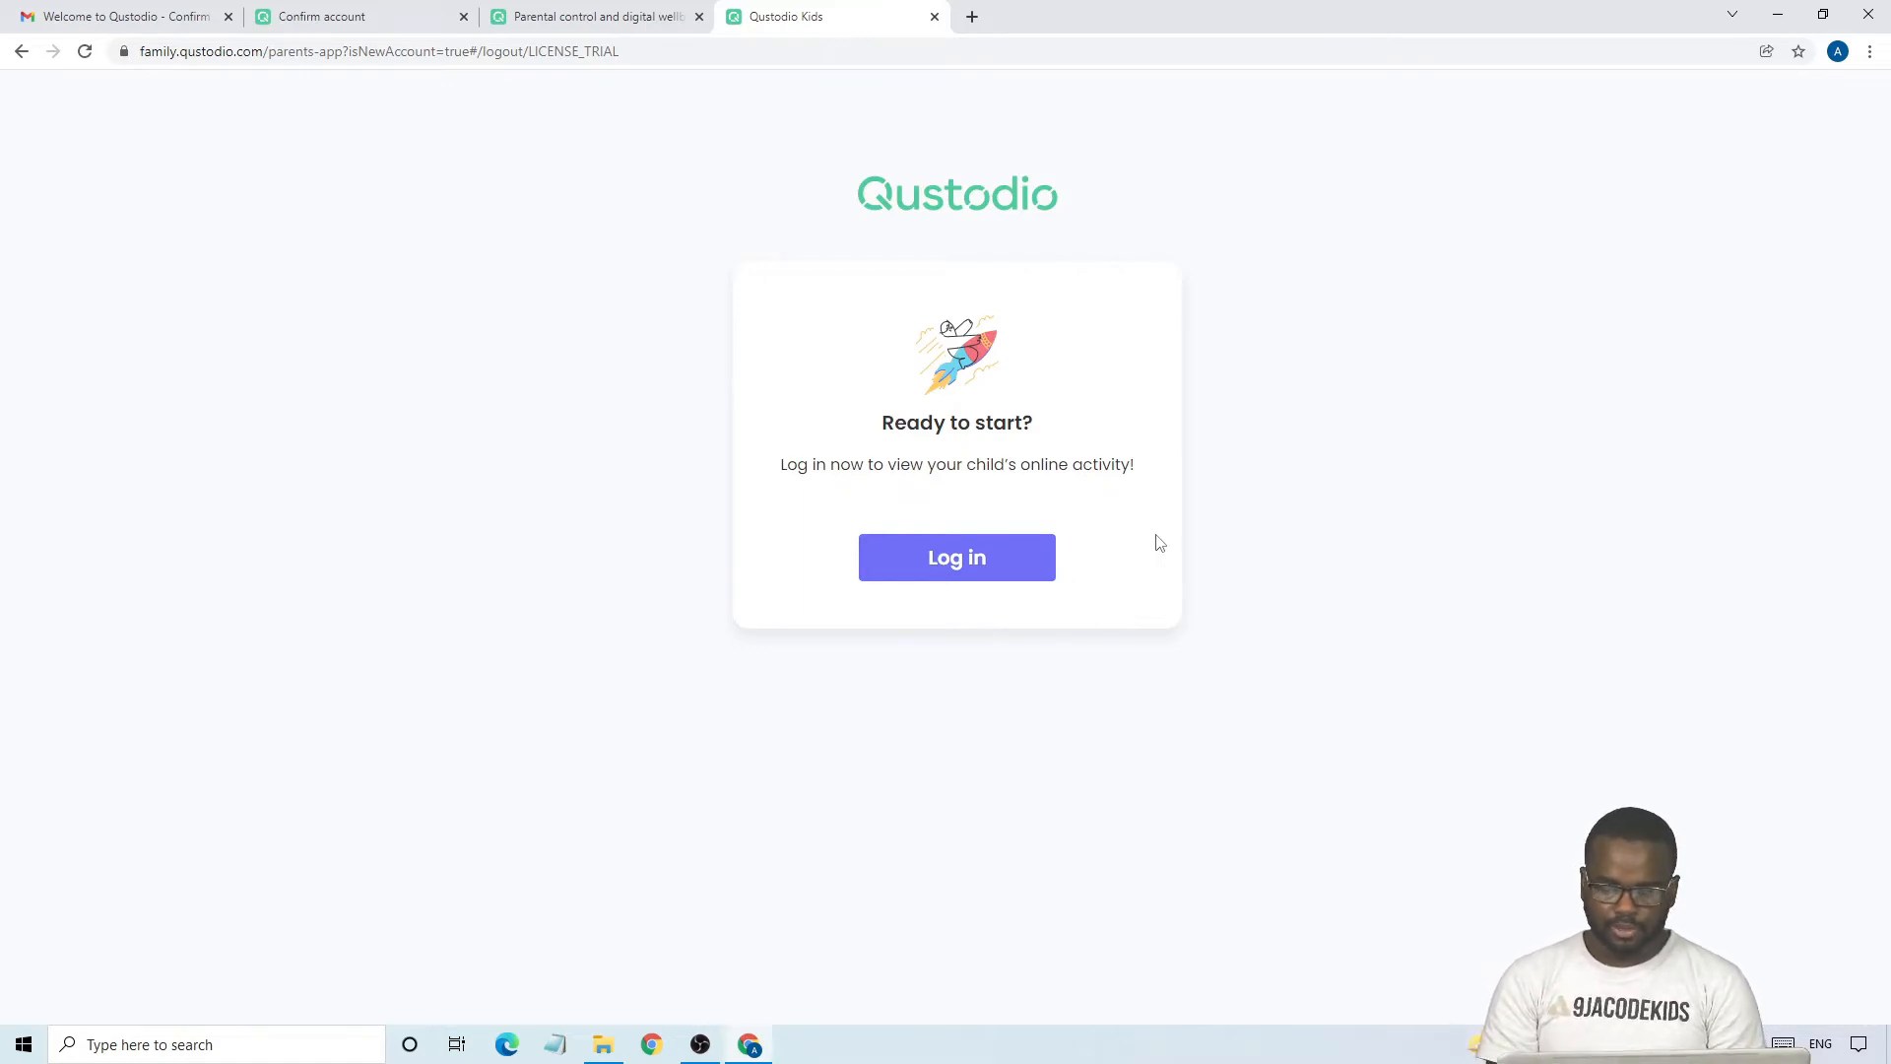
- Log in to the Qustodio parent account with the account email and password
click(1020, 560)
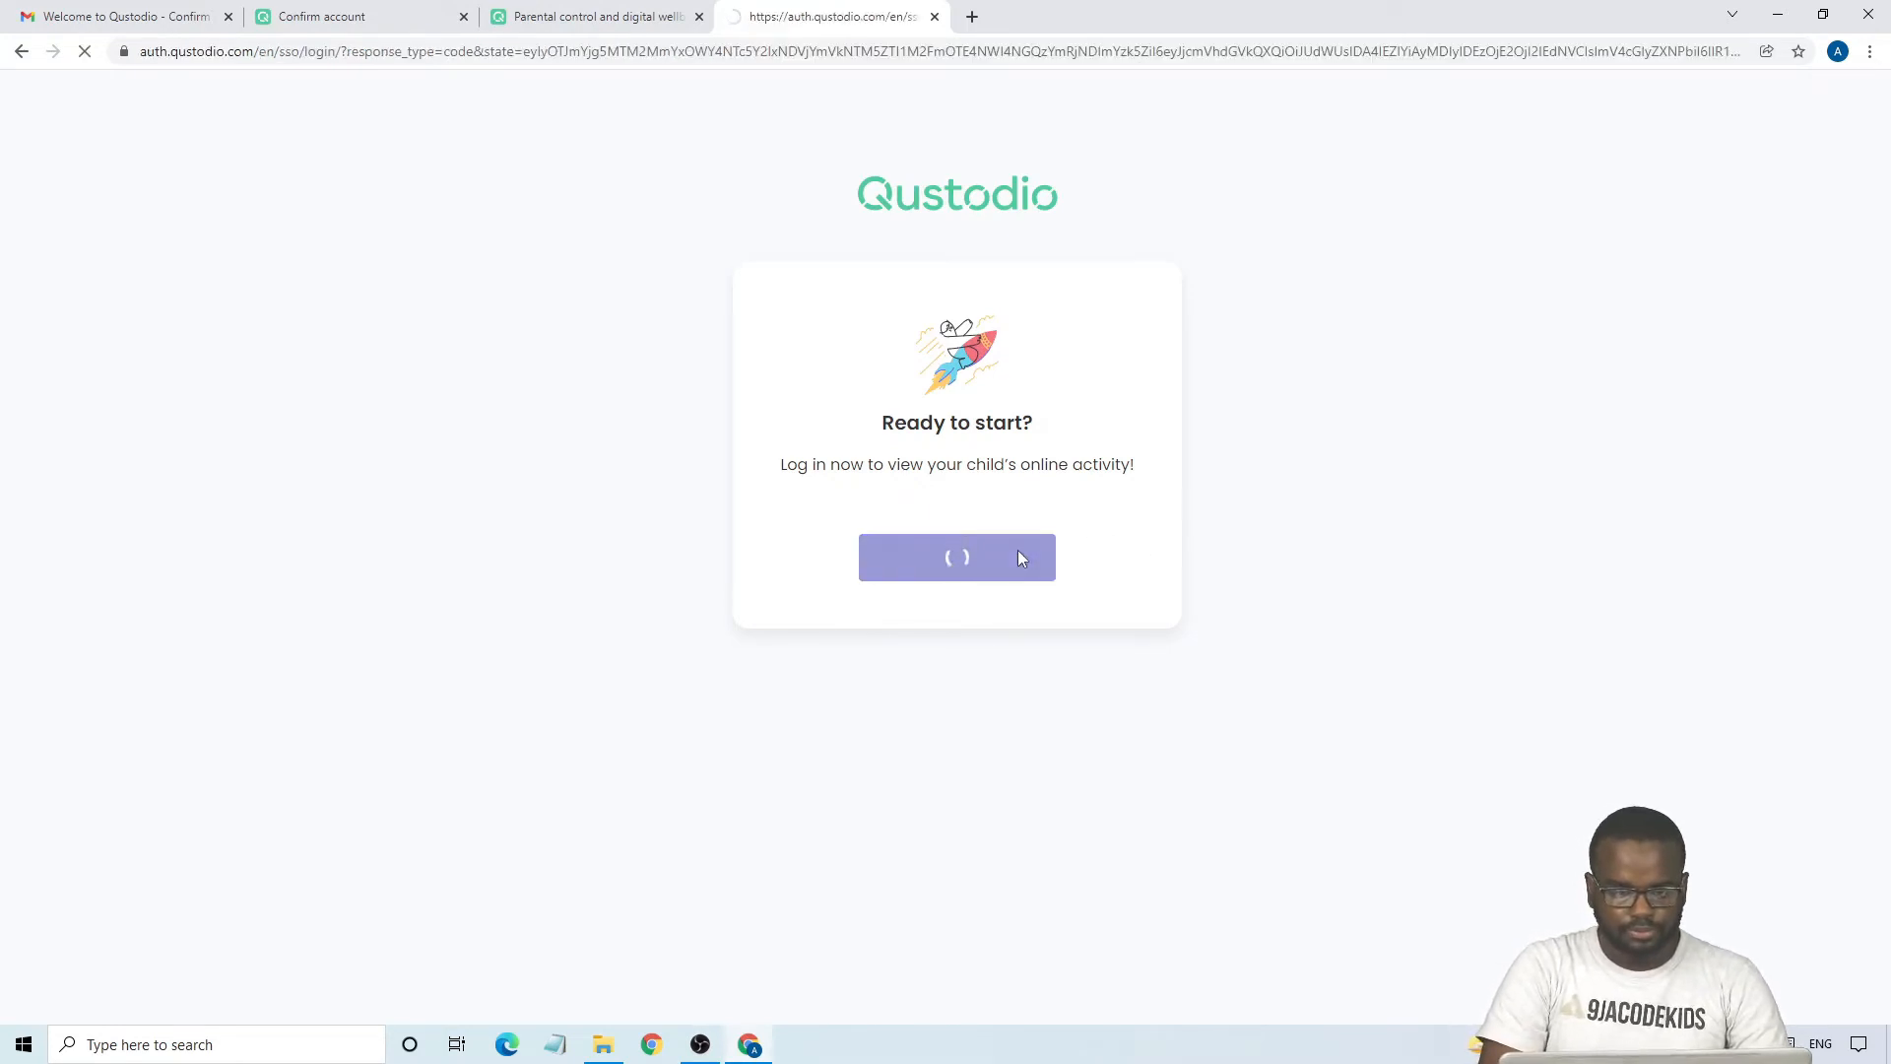
click(902, 288)
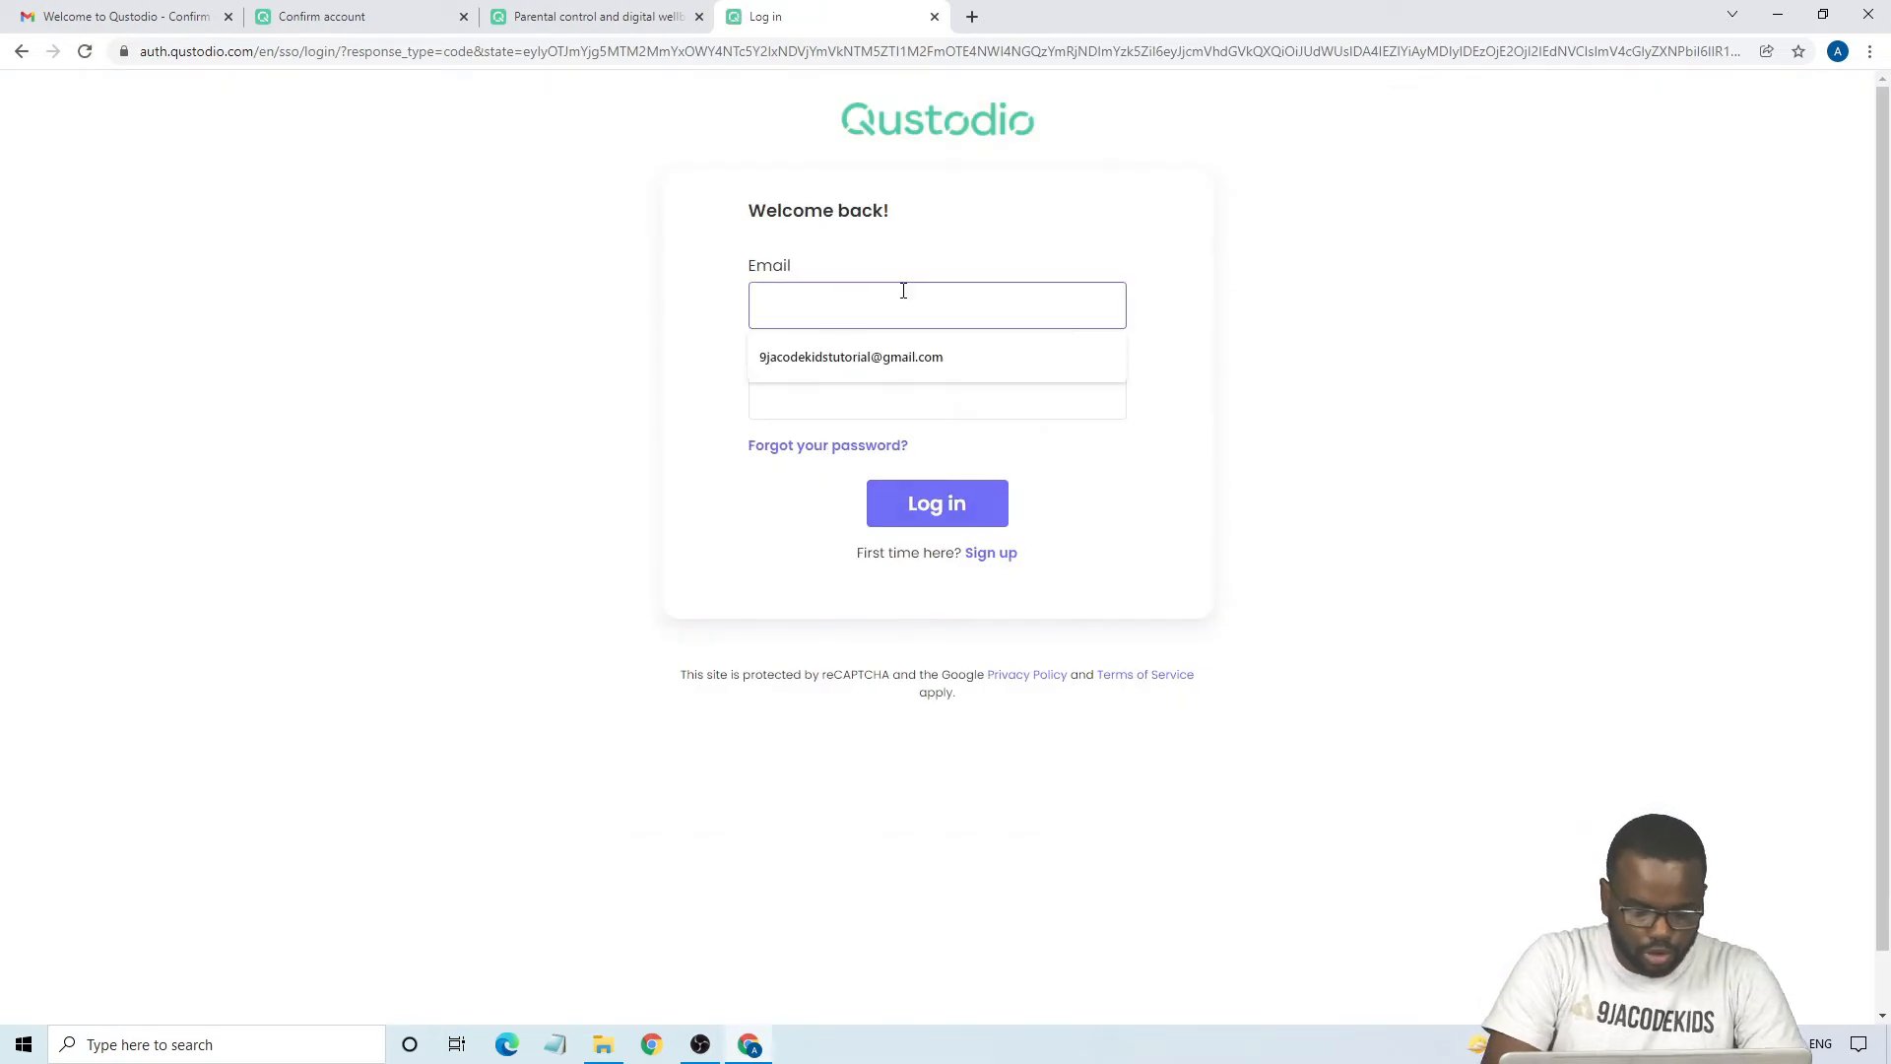
text(9ja)
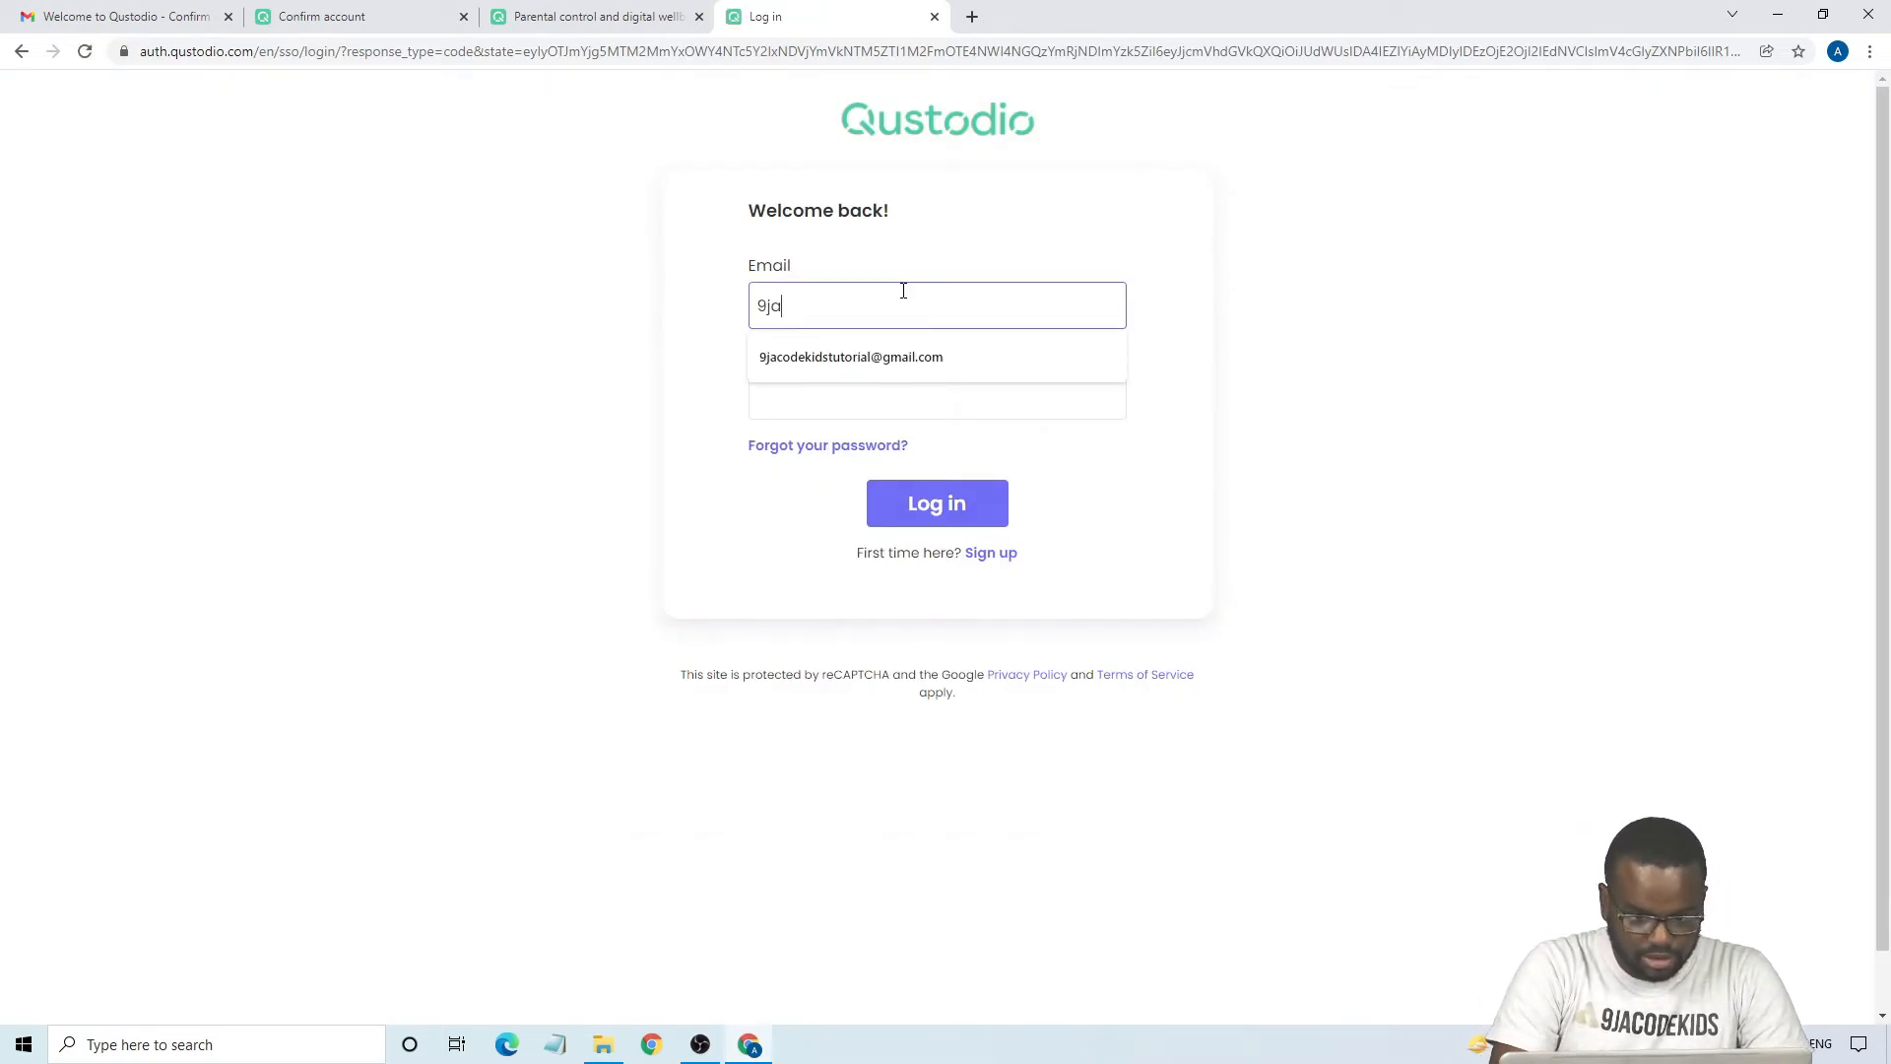
click(870, 362)
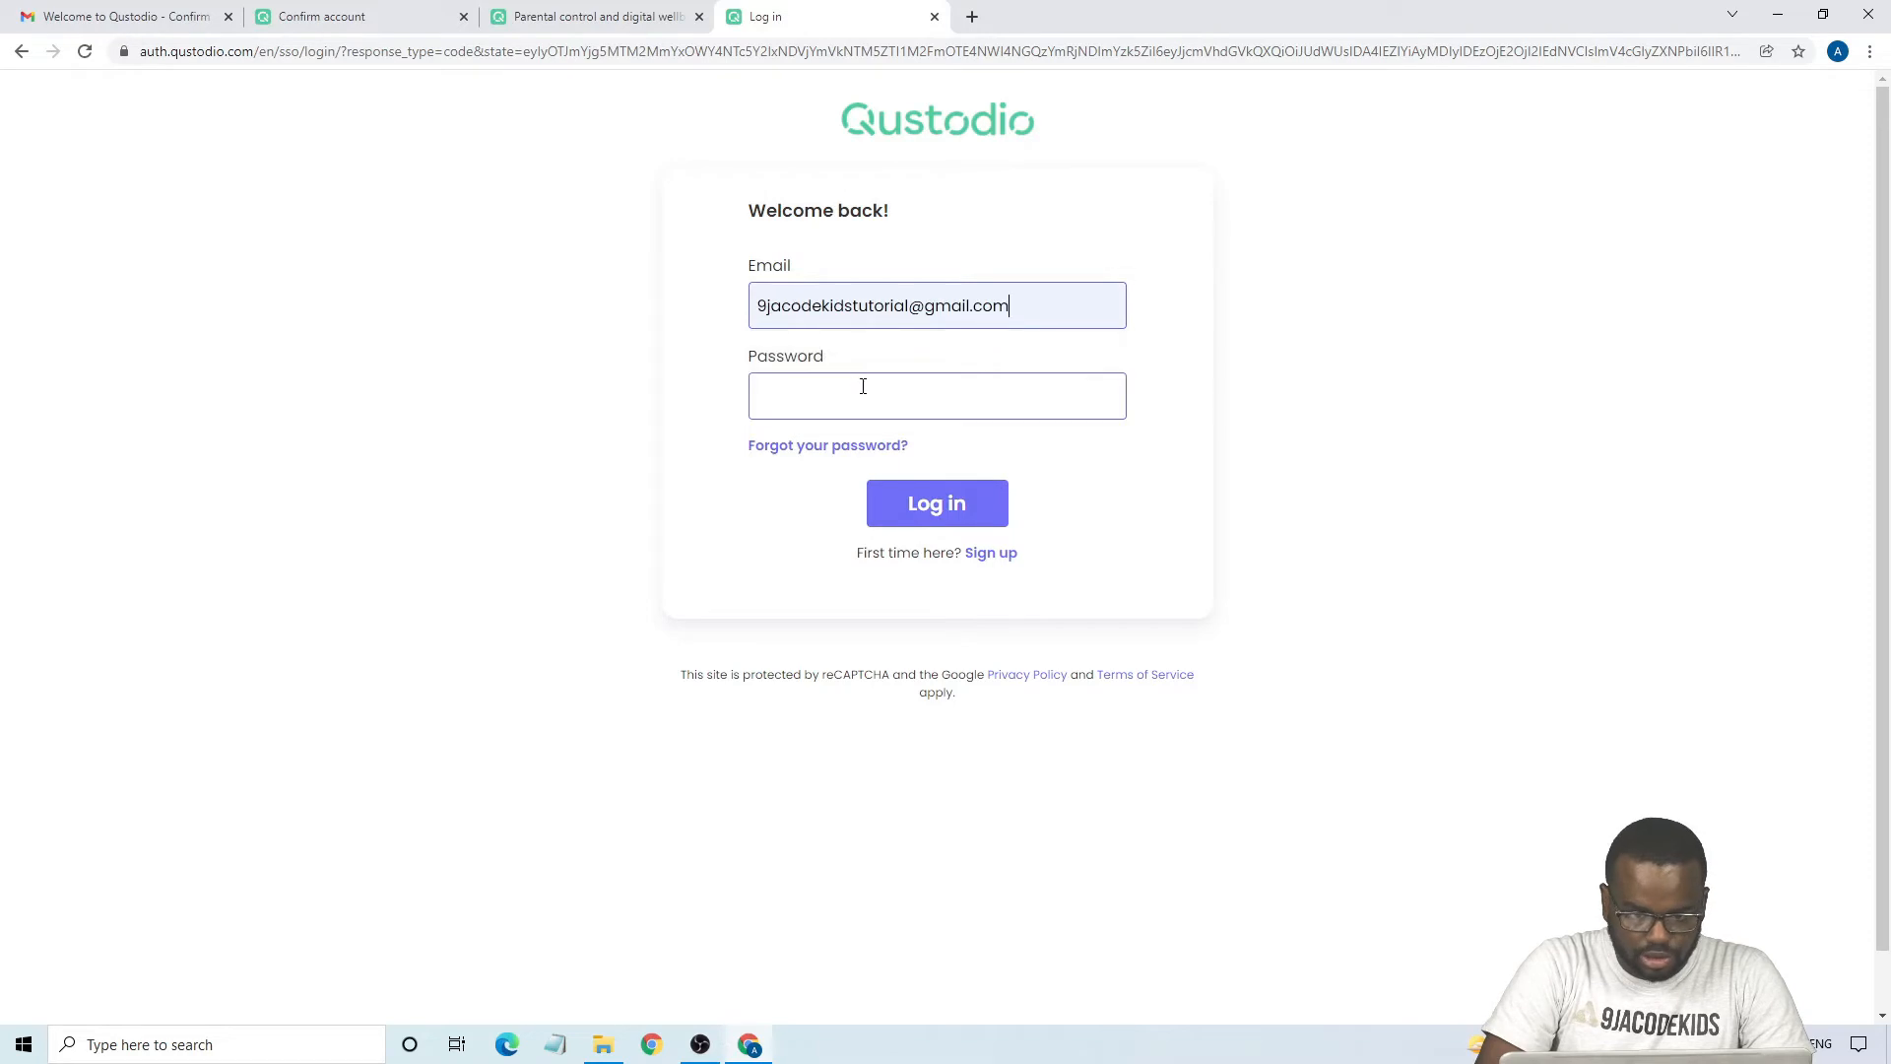
click(862, 386)
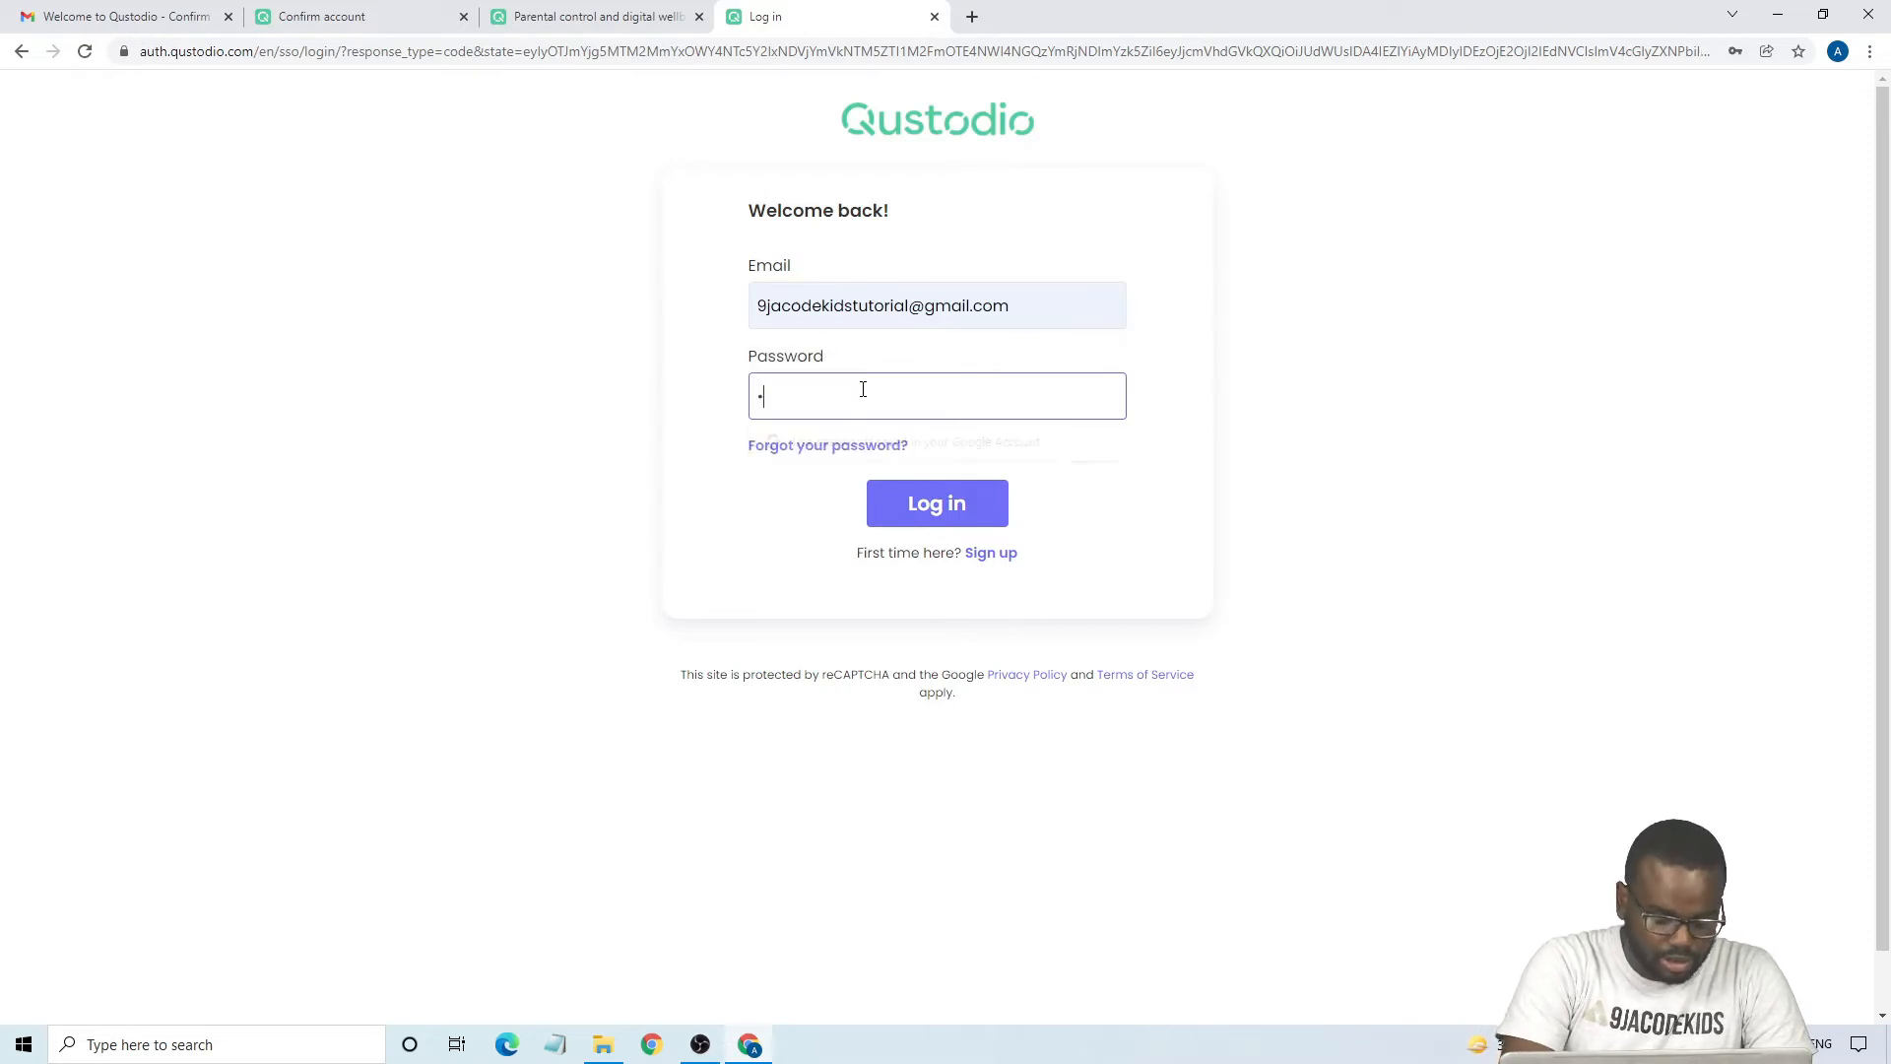
text(**********)
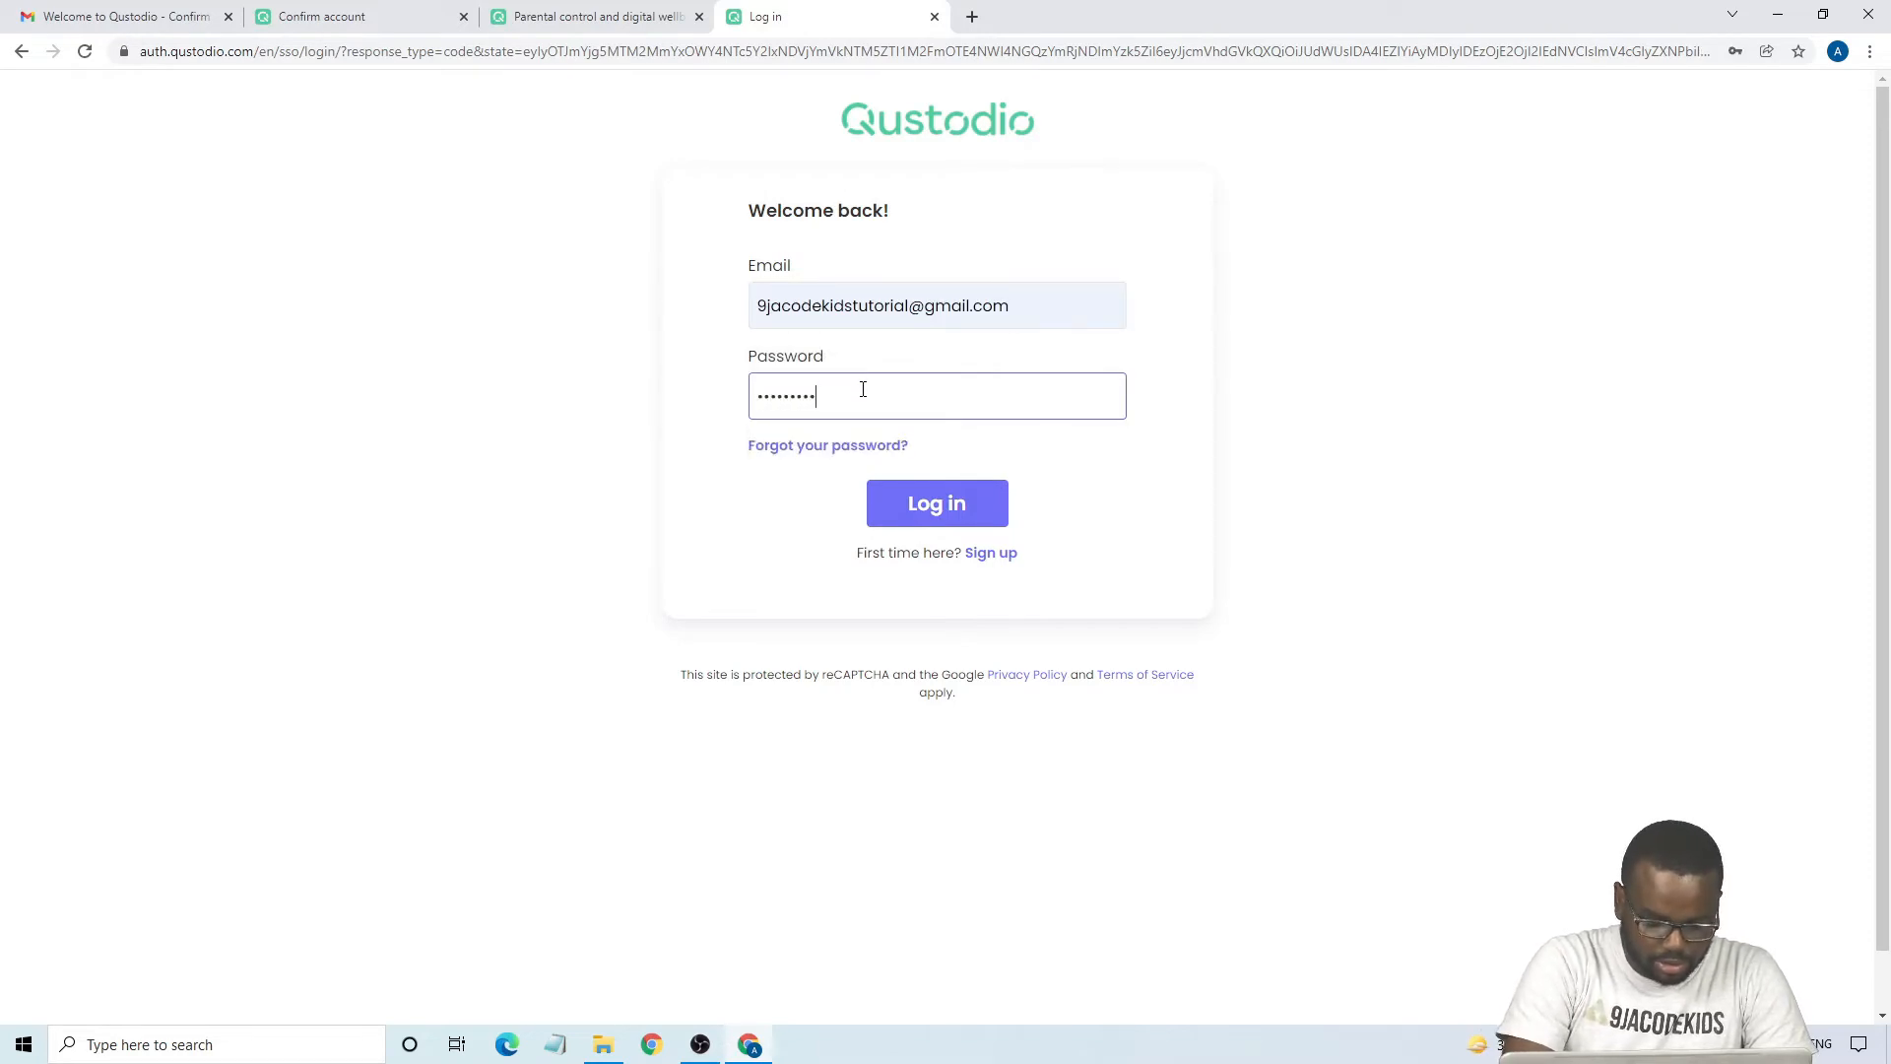
click(903, 499)
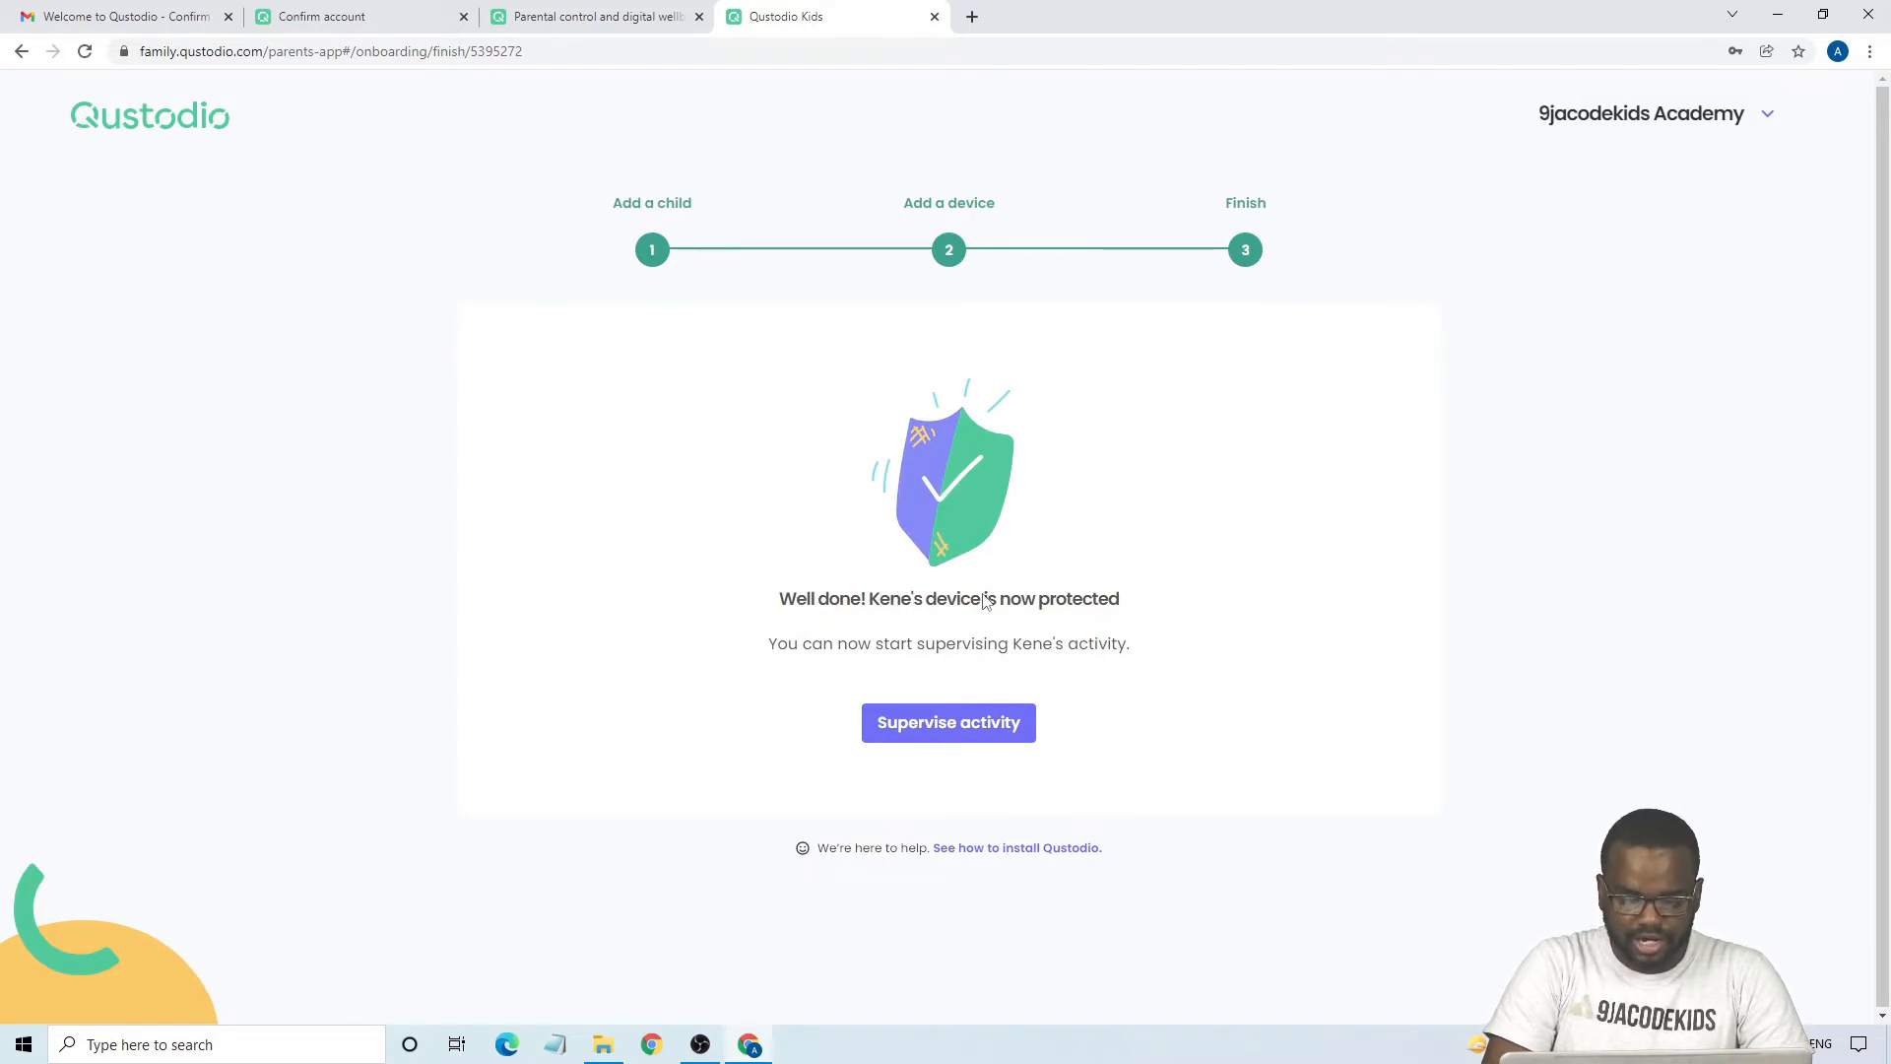
- Start supervising activity, open the child's profile and refresh its dashboard to review today's screen time and app activity
click(948, 724)
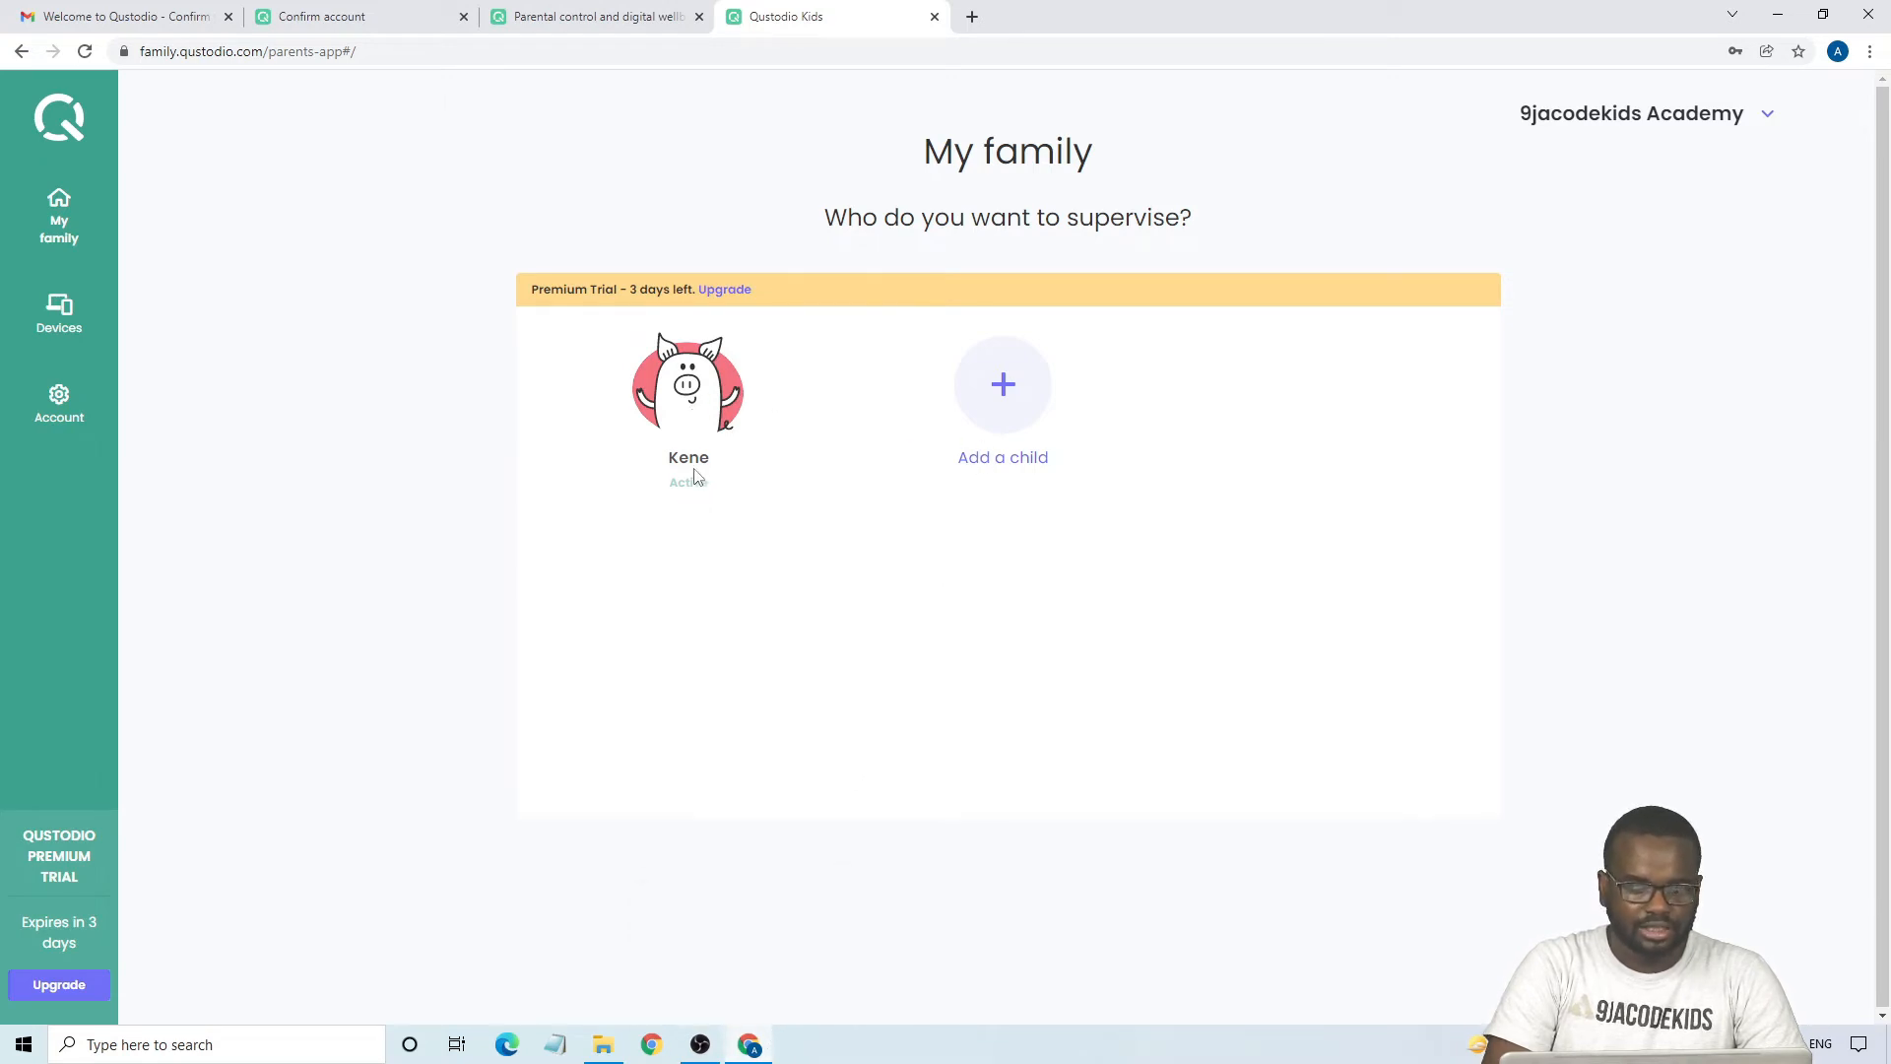
click(695, 422)
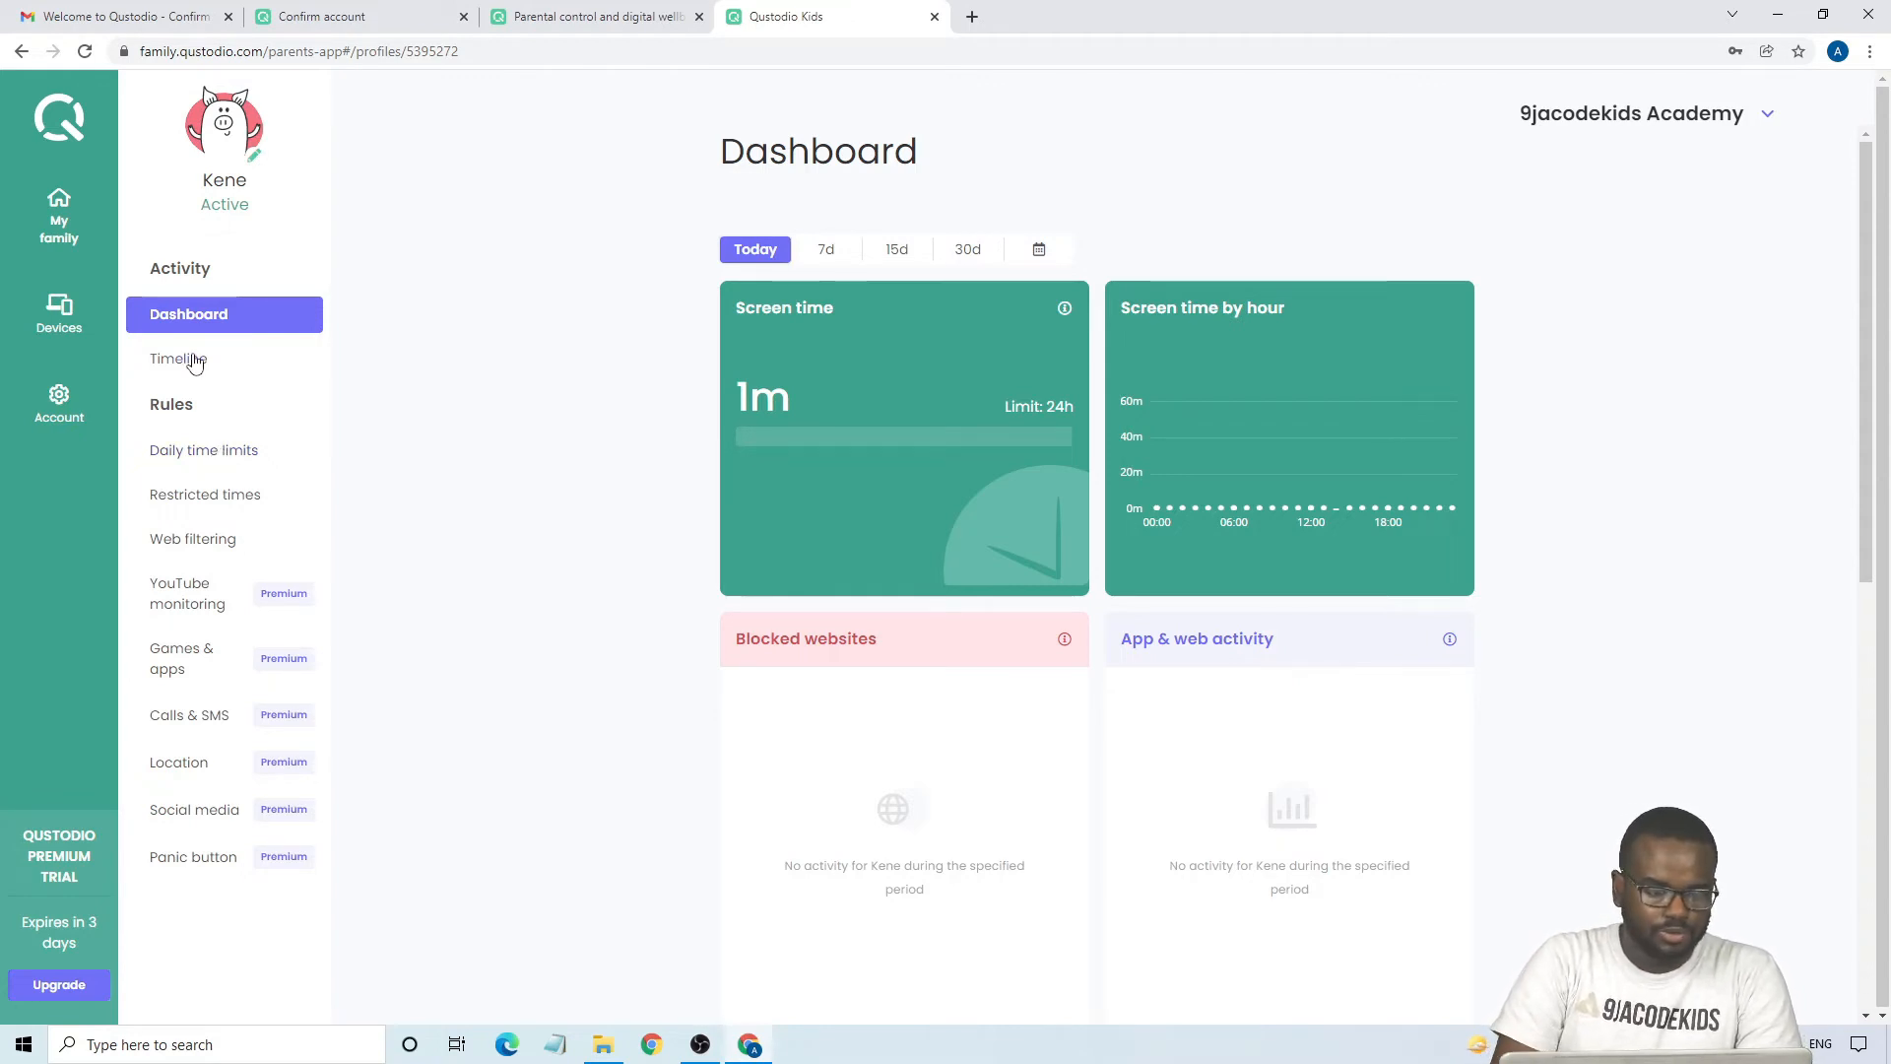
click(85, 52)
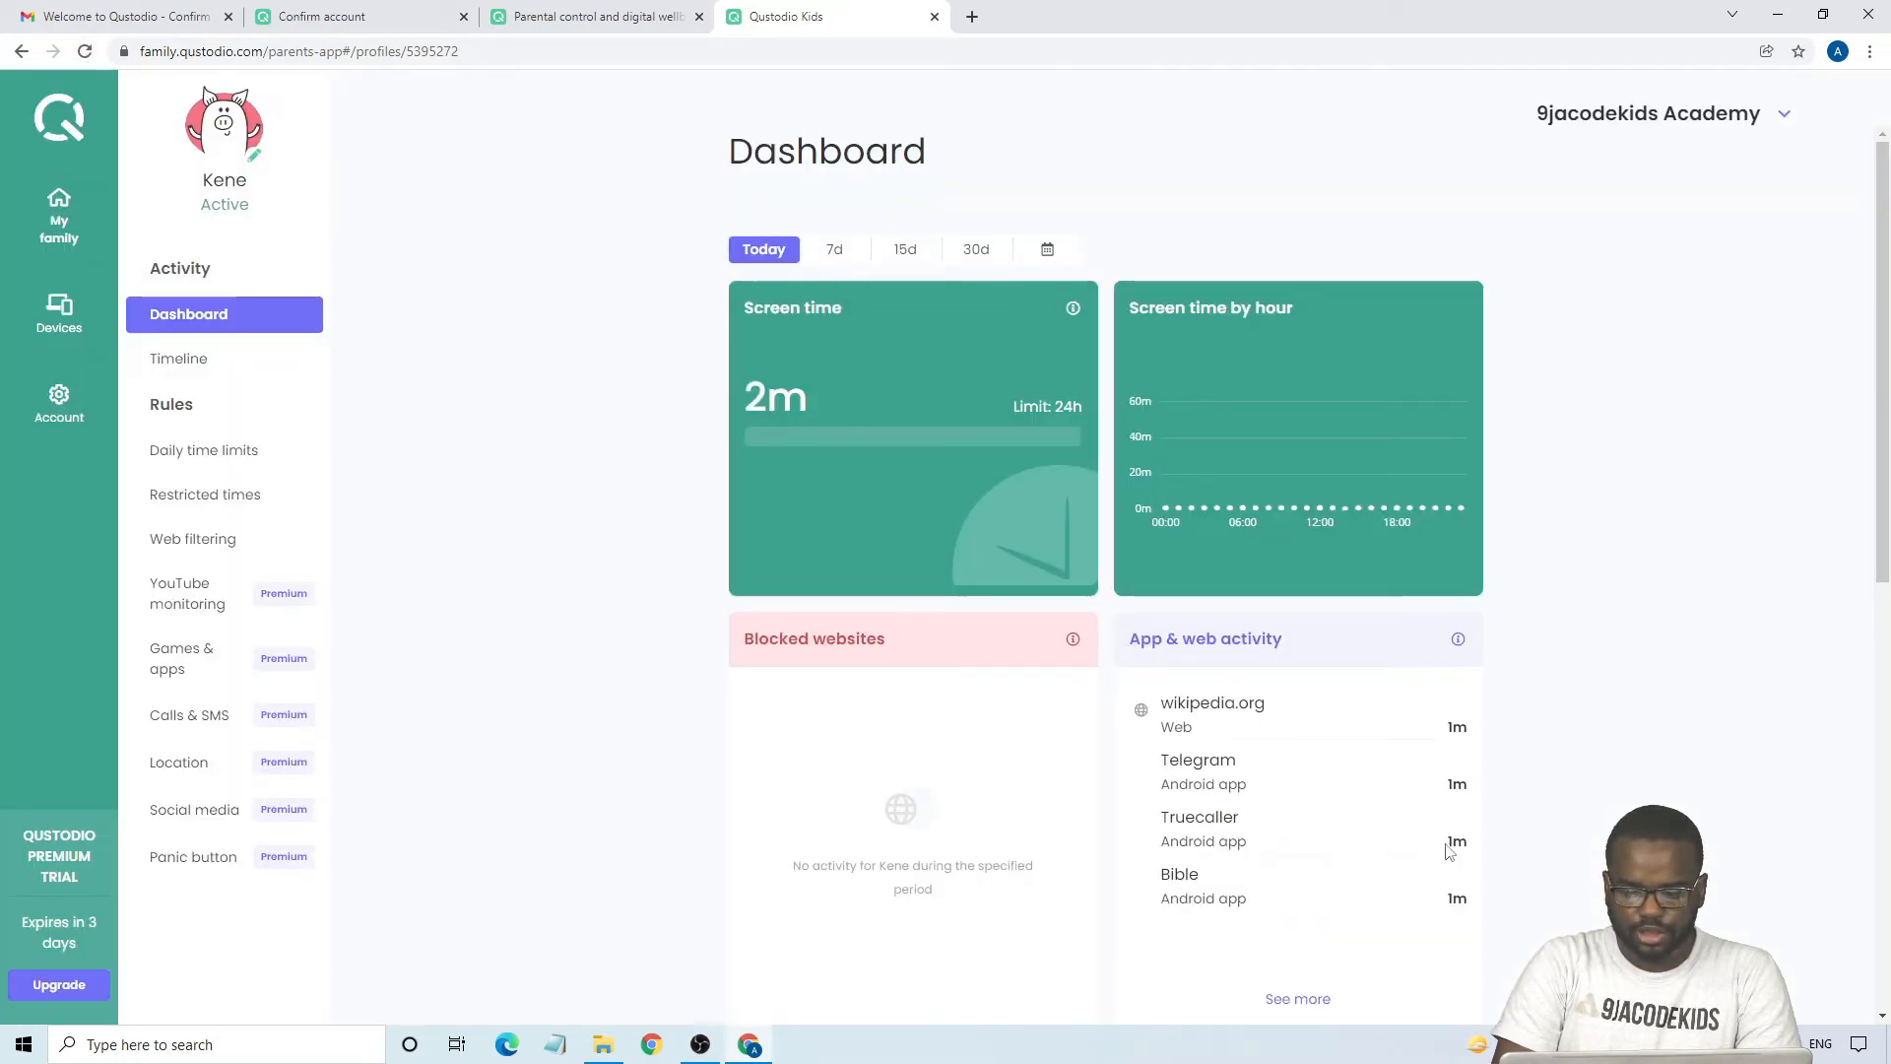
scroll(1353, 922, down, 1)
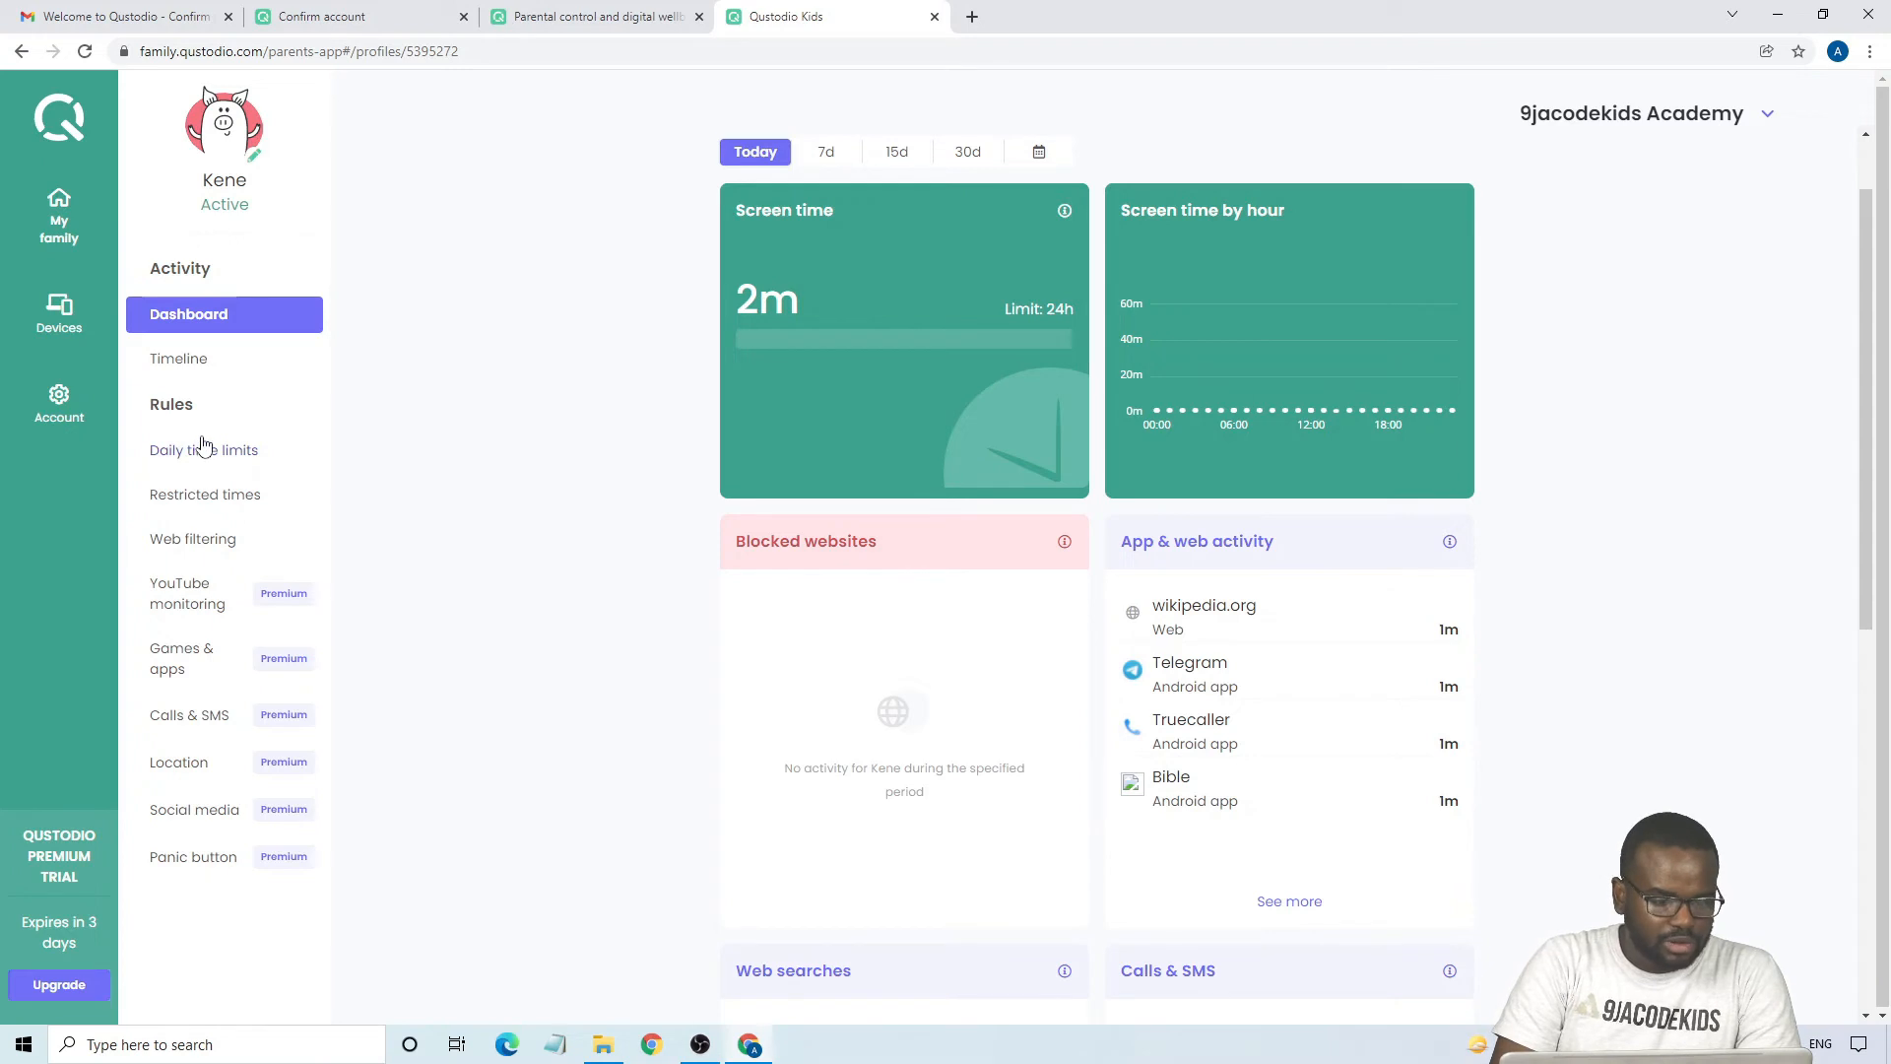
- Review the child's activity timeline, including locations, visited websites and used apps
click(203, 368)
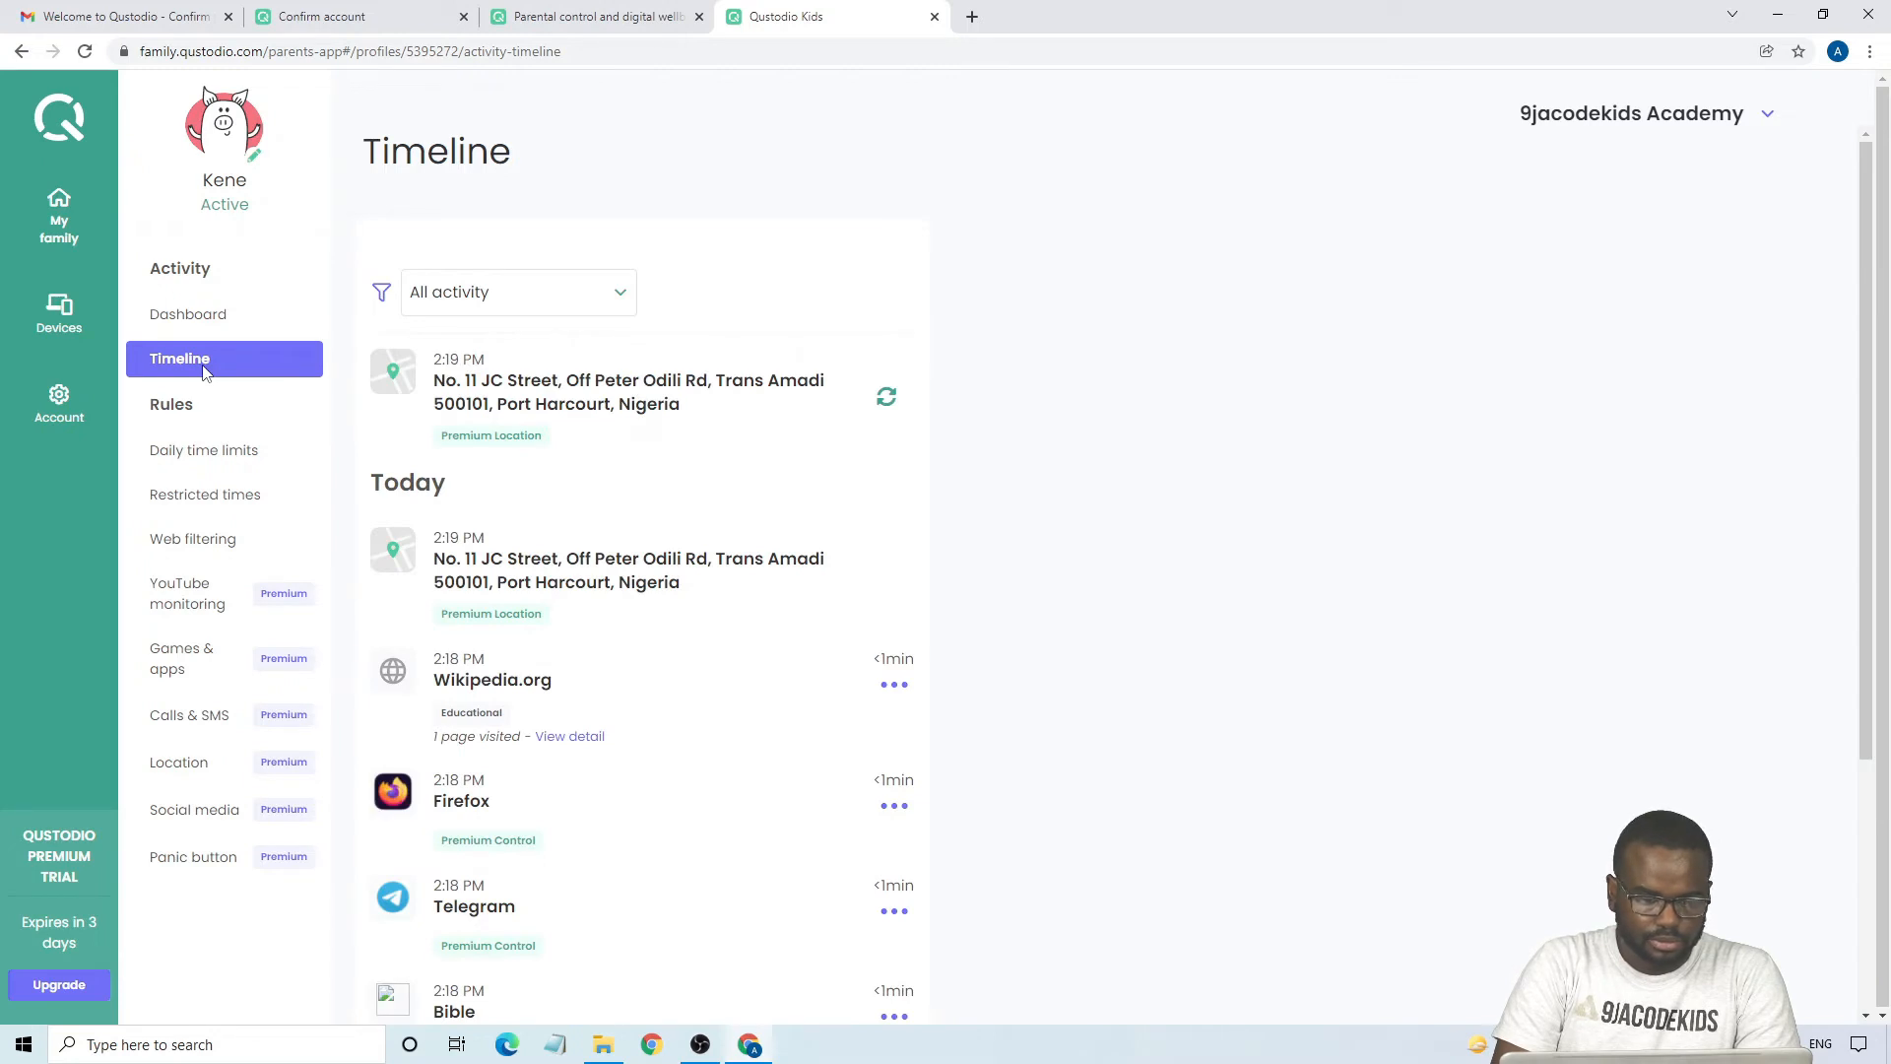
scroll(503, 594, down, 2)
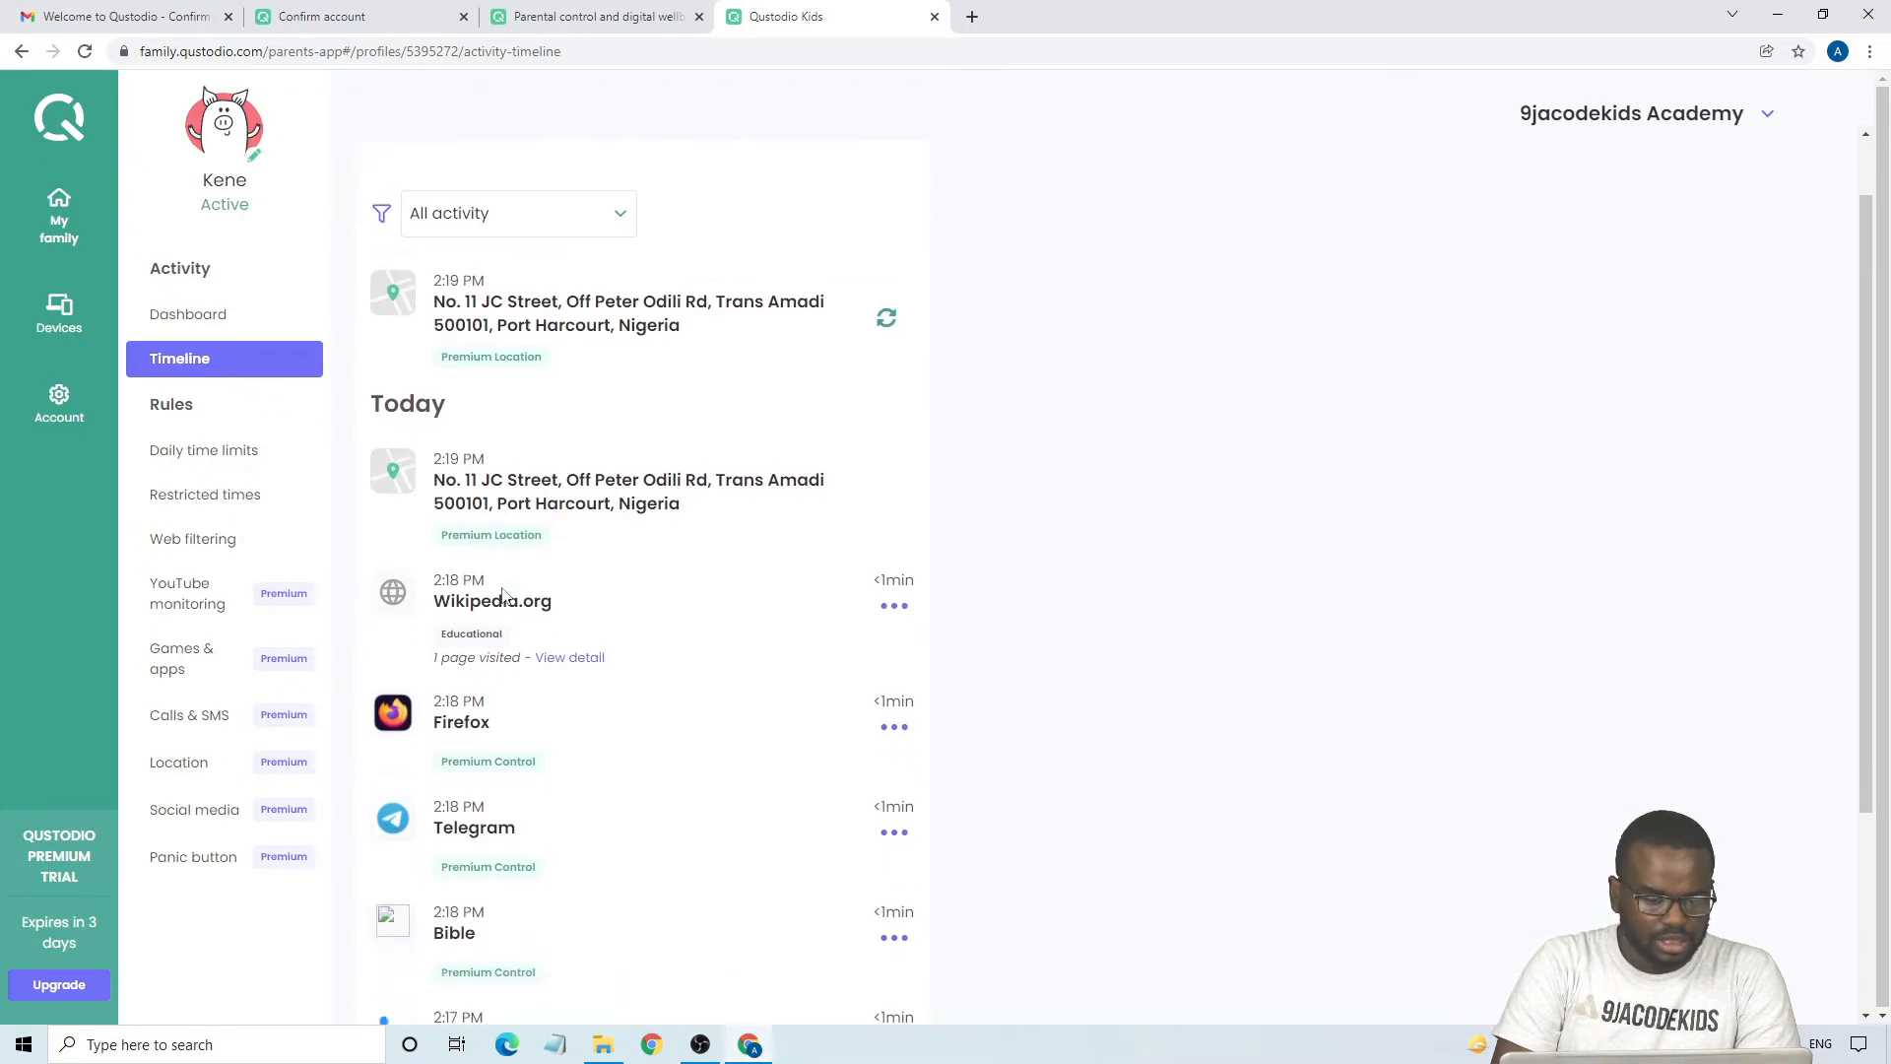
scroll(504, 594, down, 3)
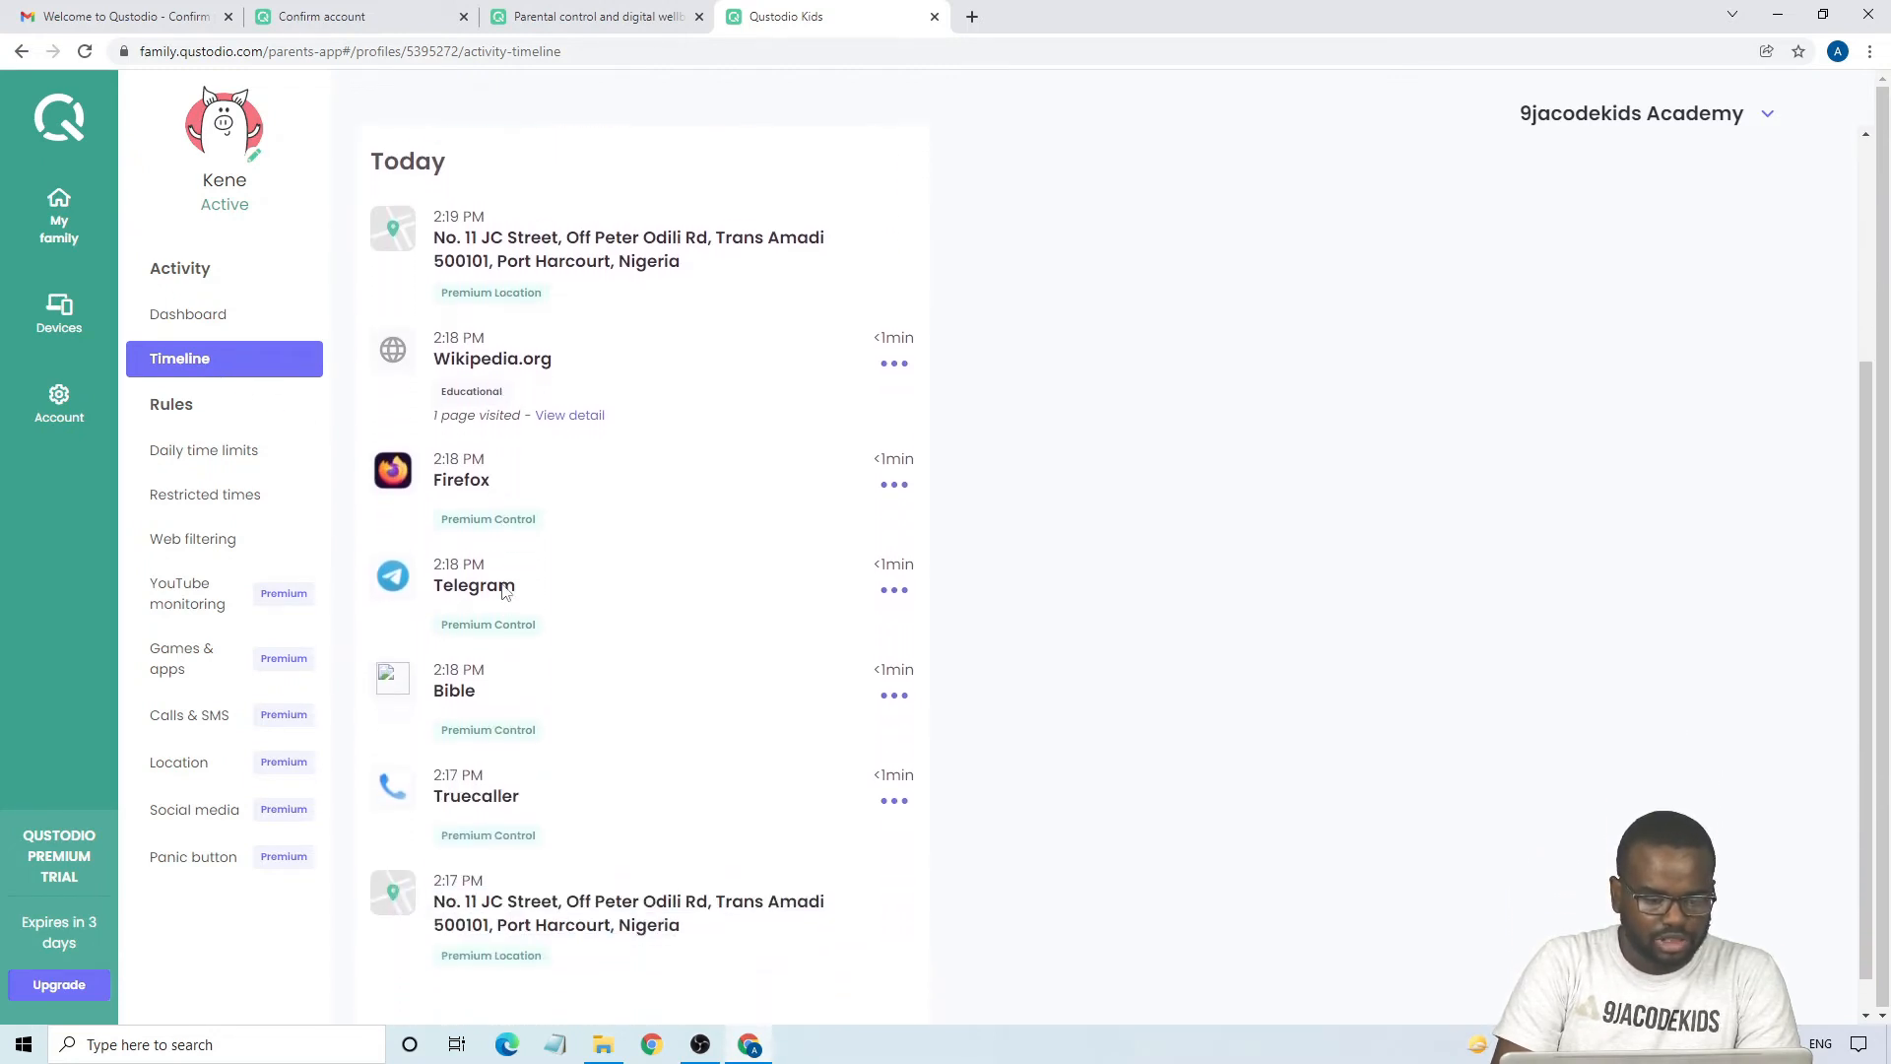
scroll(504, 591, down, 1)
scroll(501, 591, up, 3)
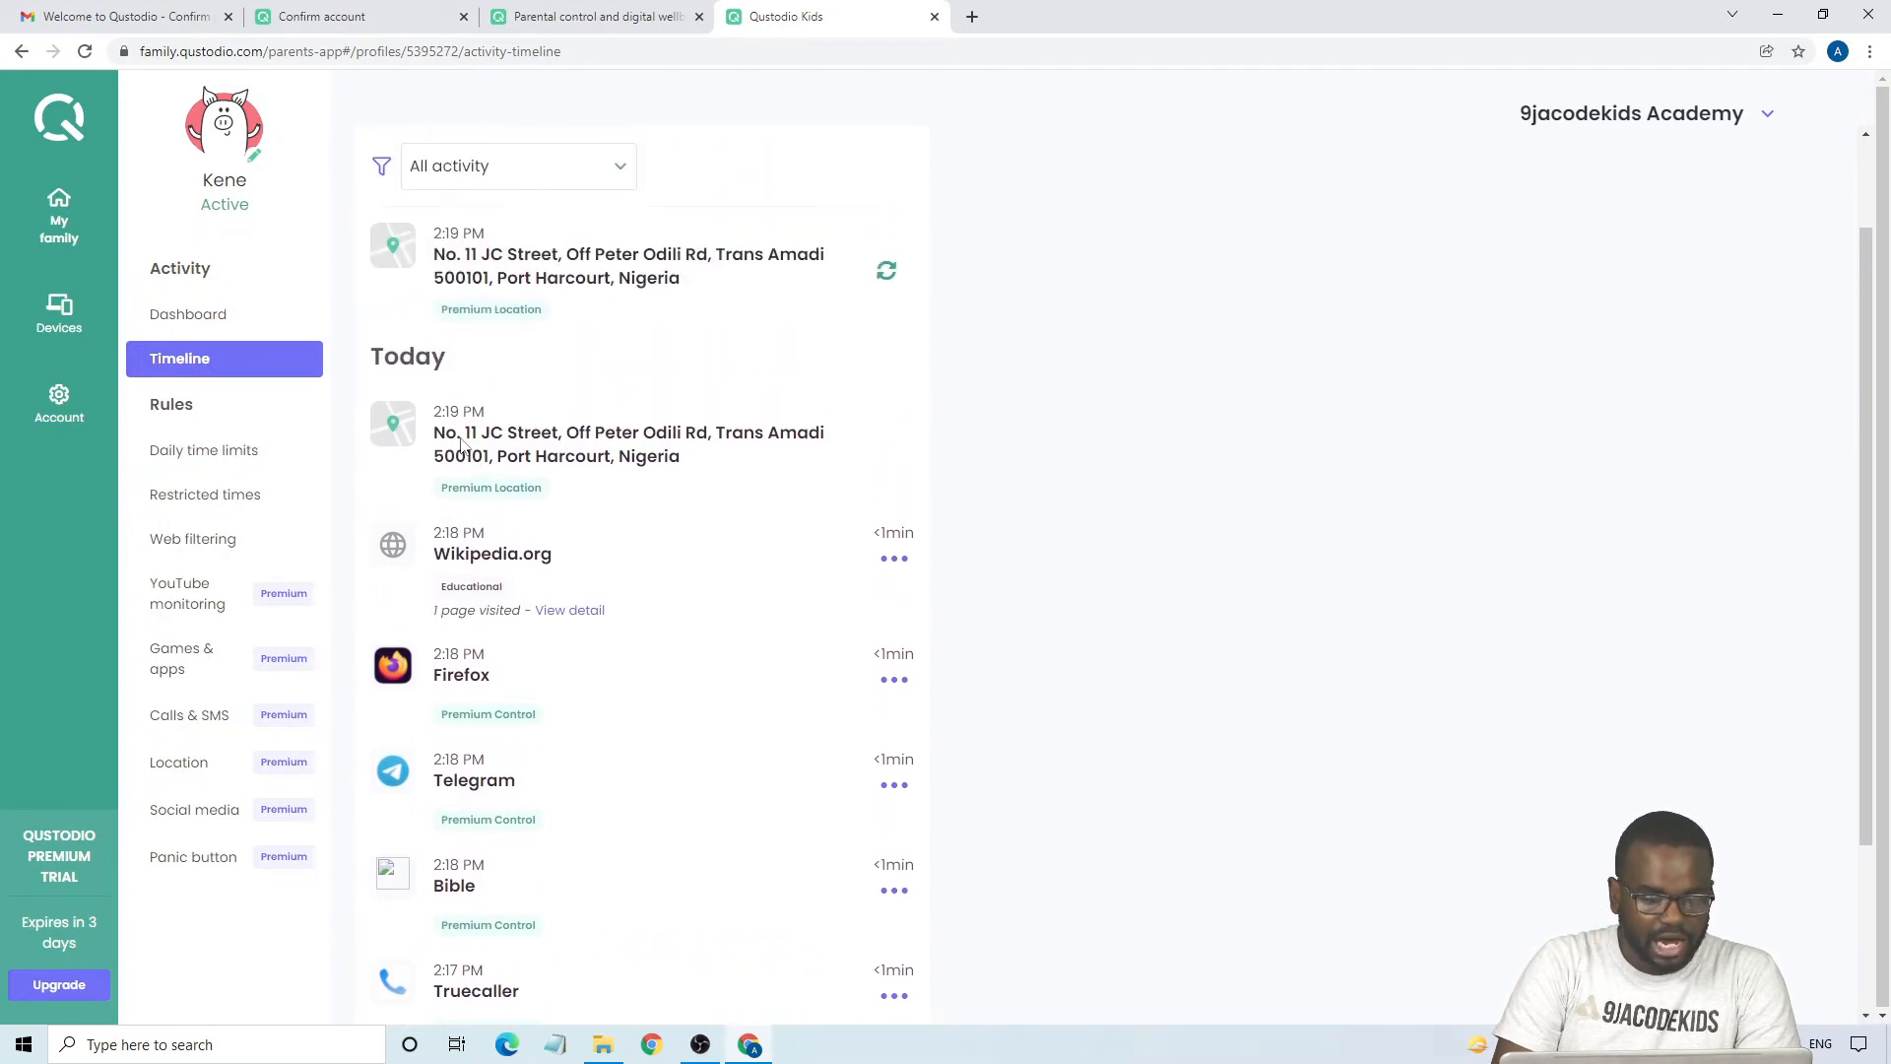
- Set the child's daily screen time limit to 02:00 hours for Tuesdays and 00:00 for Wednesdays
click(193, 459)
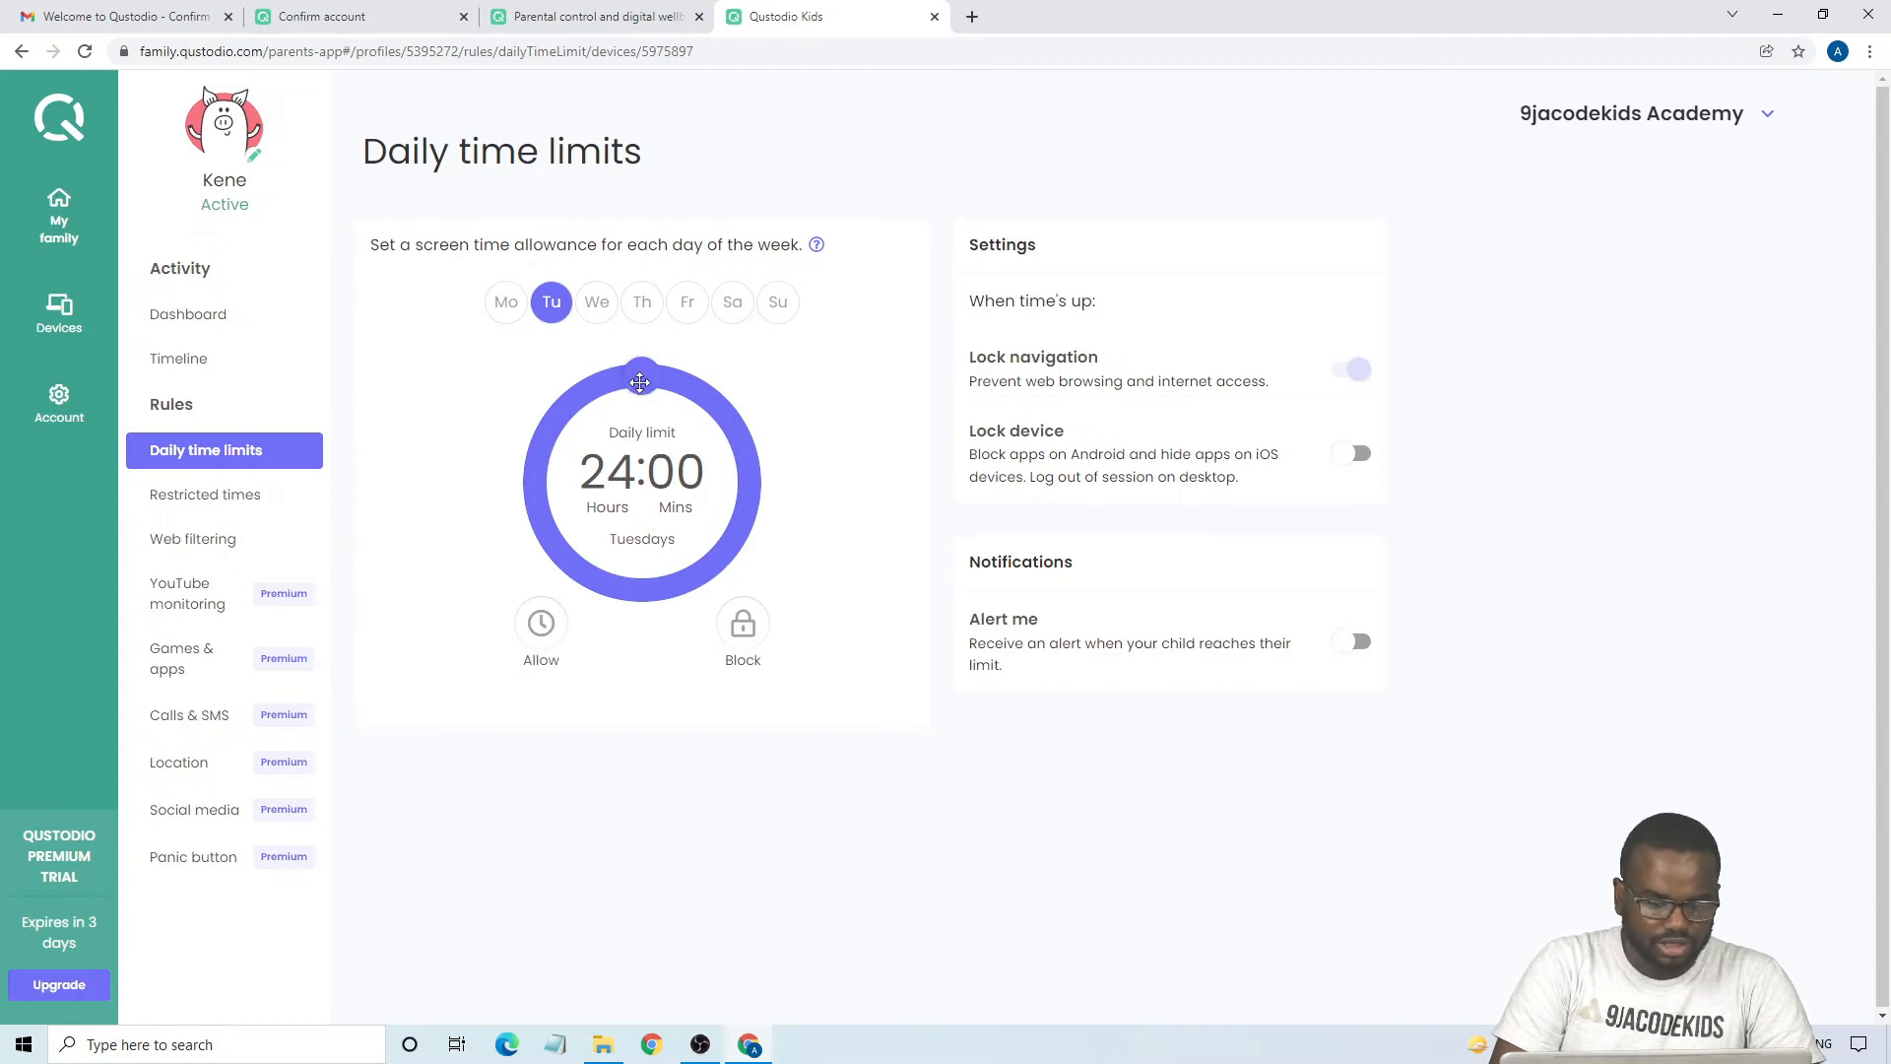
drag(641, 389, 689, 417)
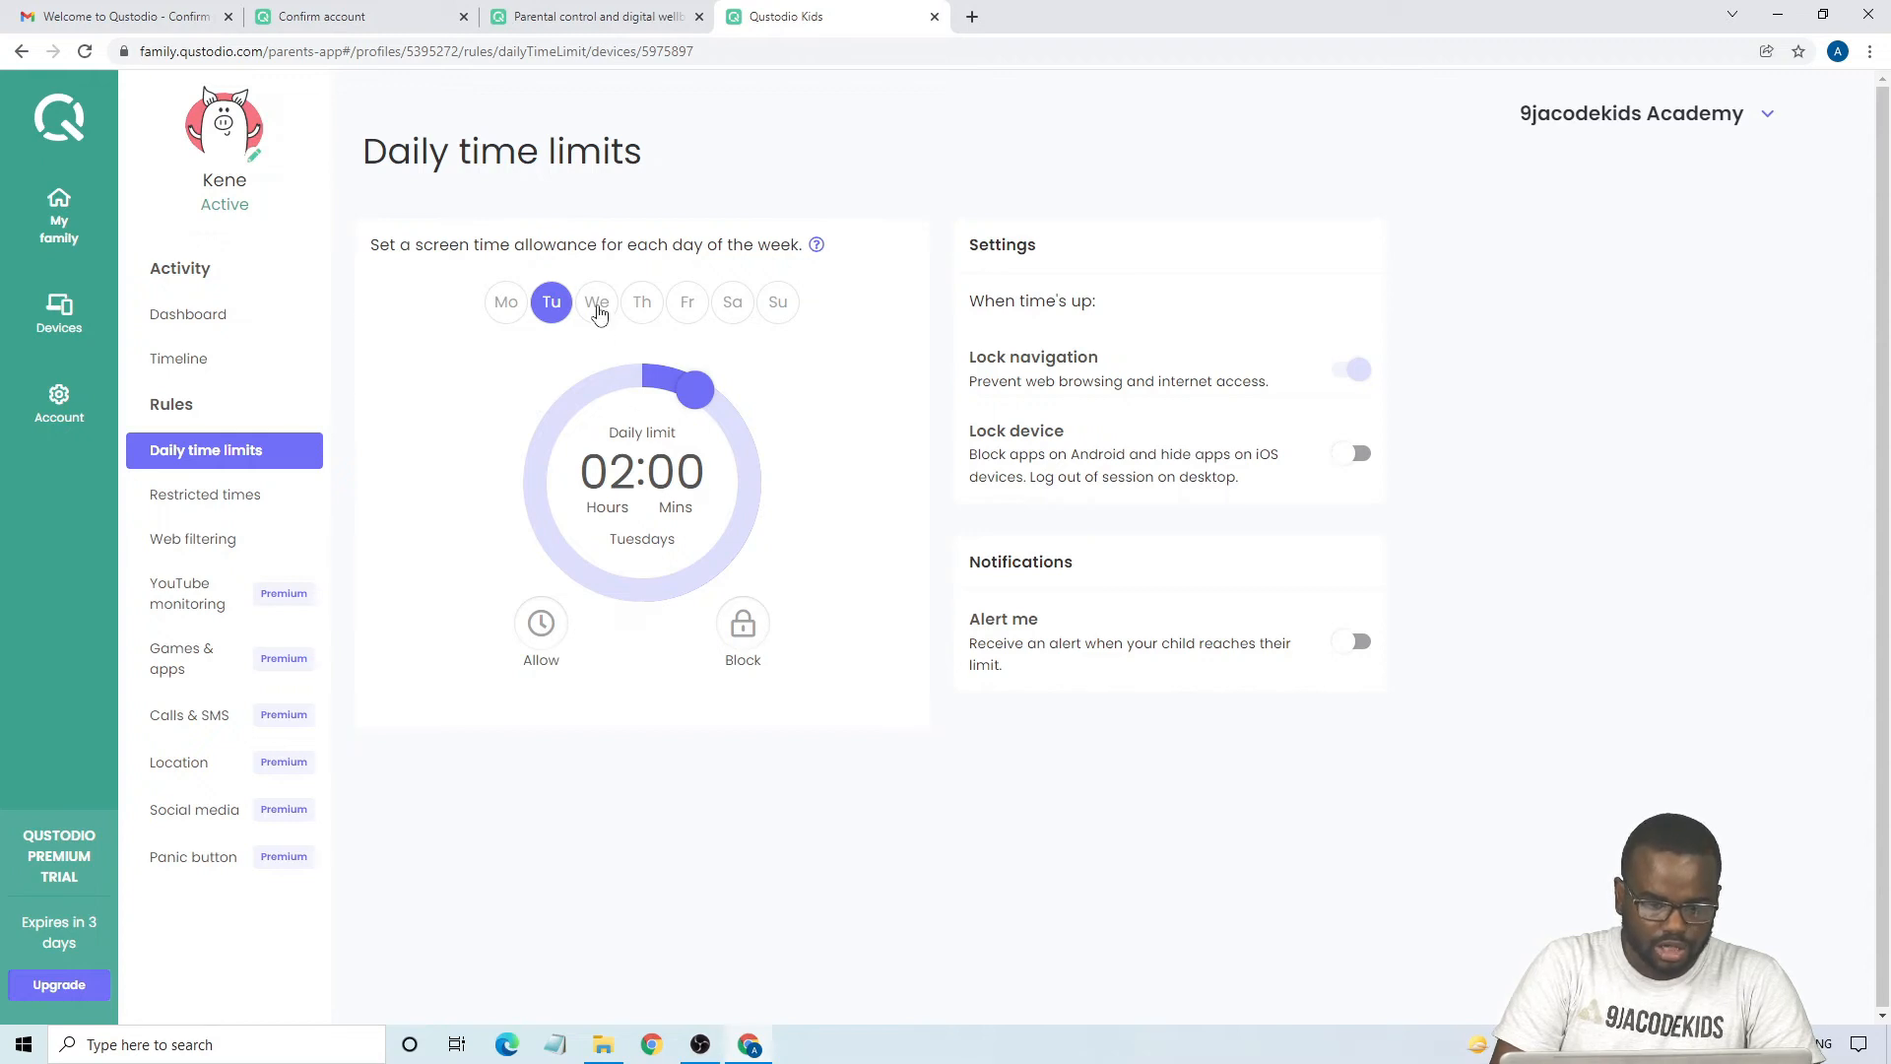
click(598, 311)
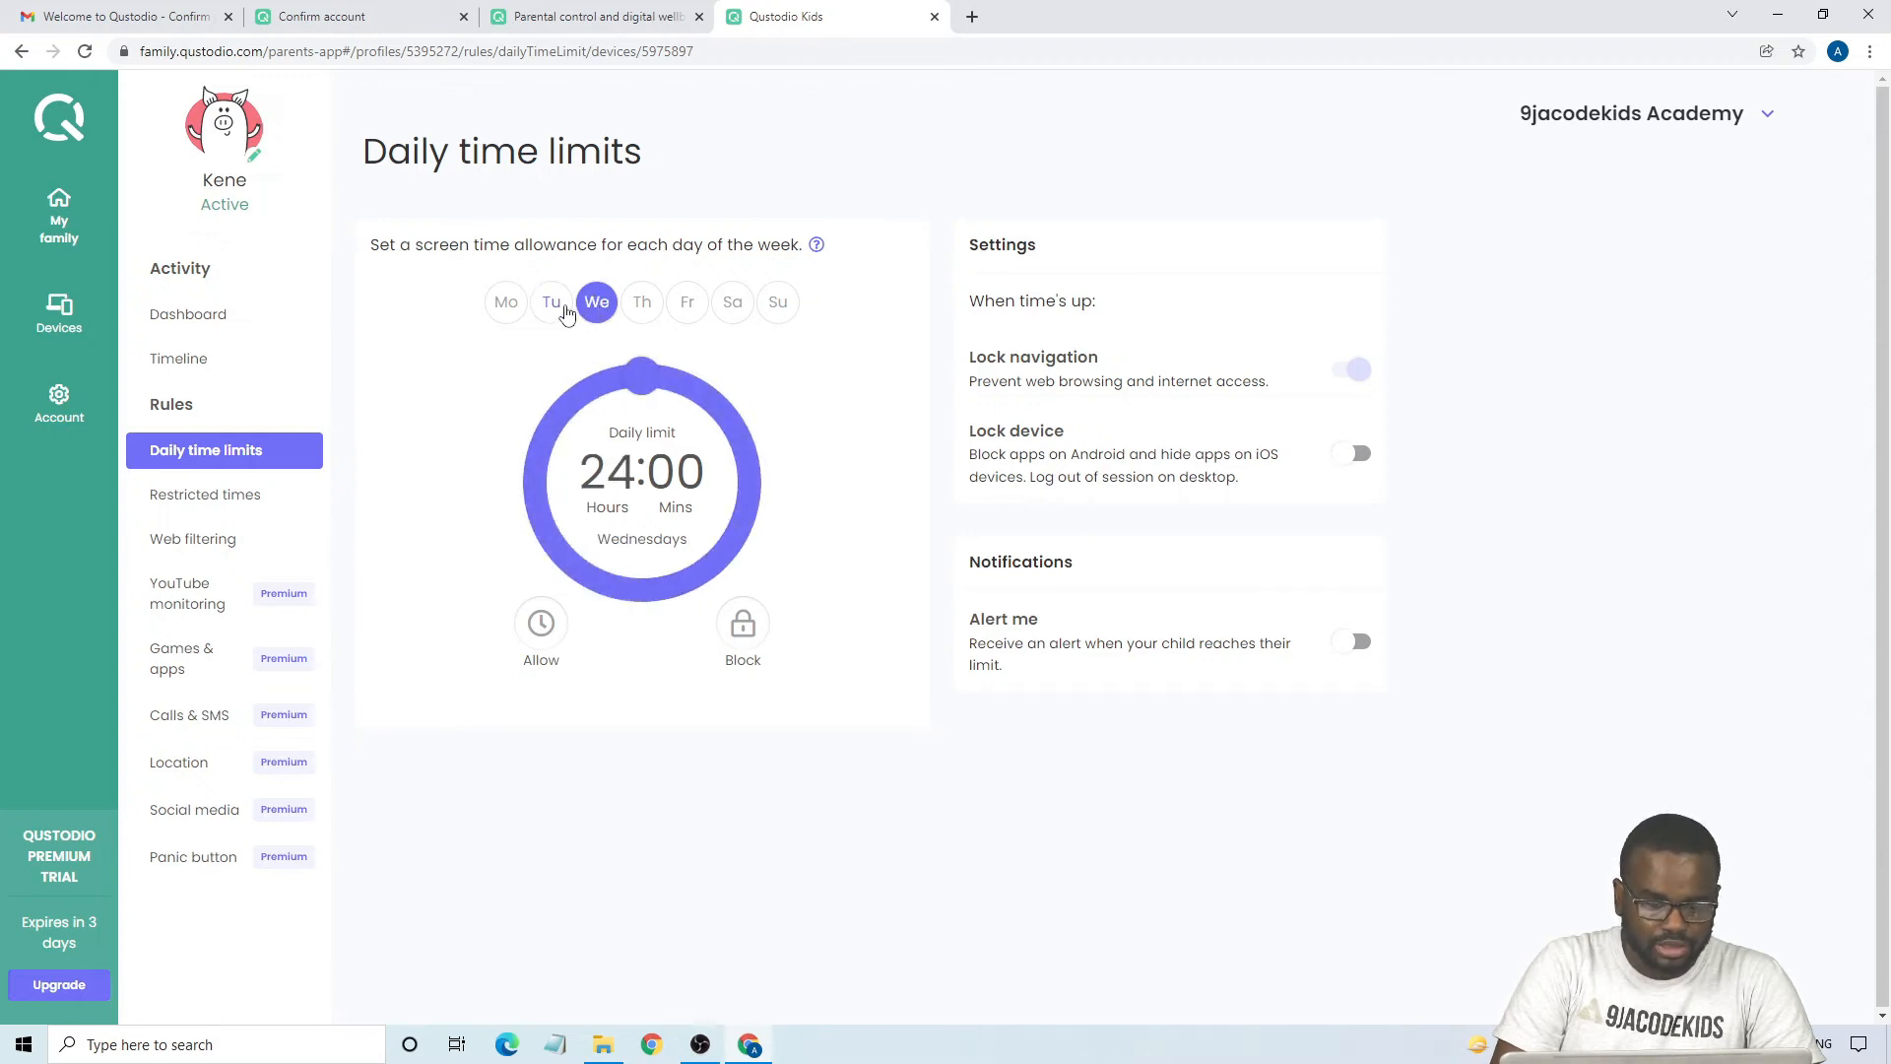
click(560, 311)
click(601, 312)
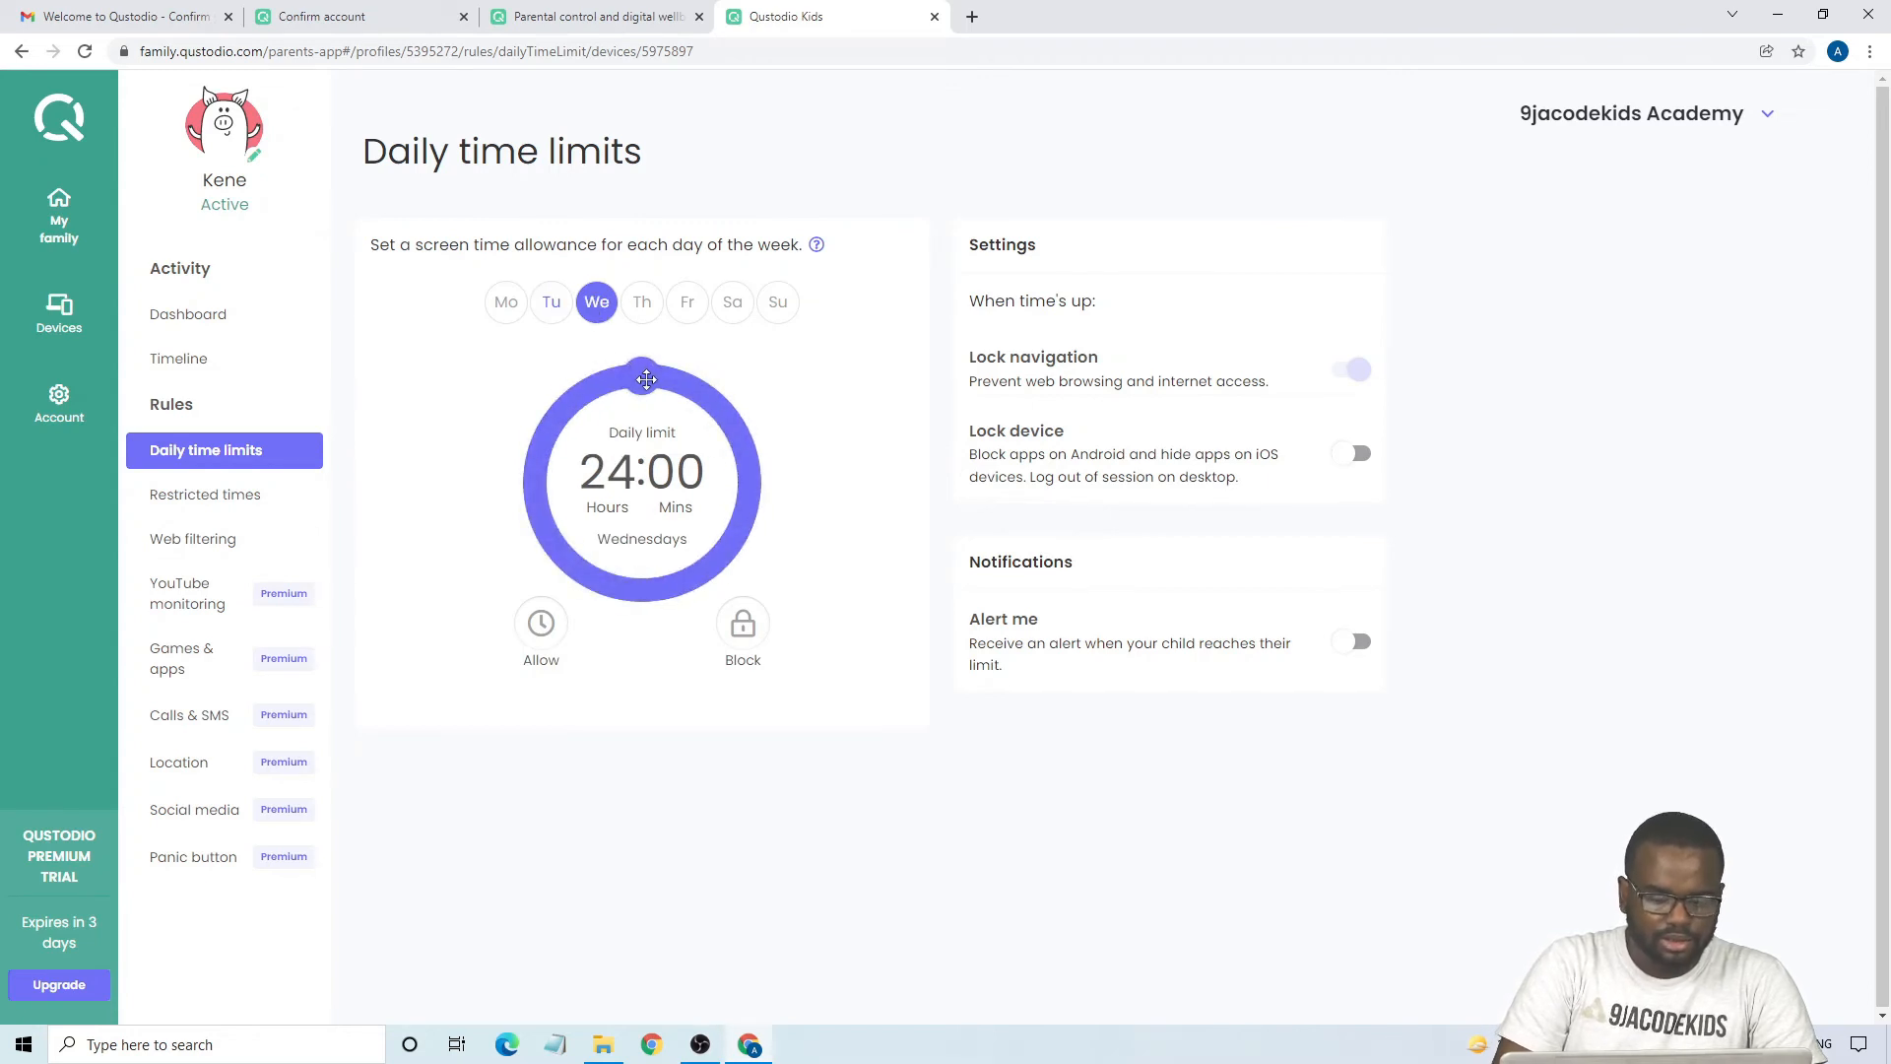
drag(646, 379, 646, 391)
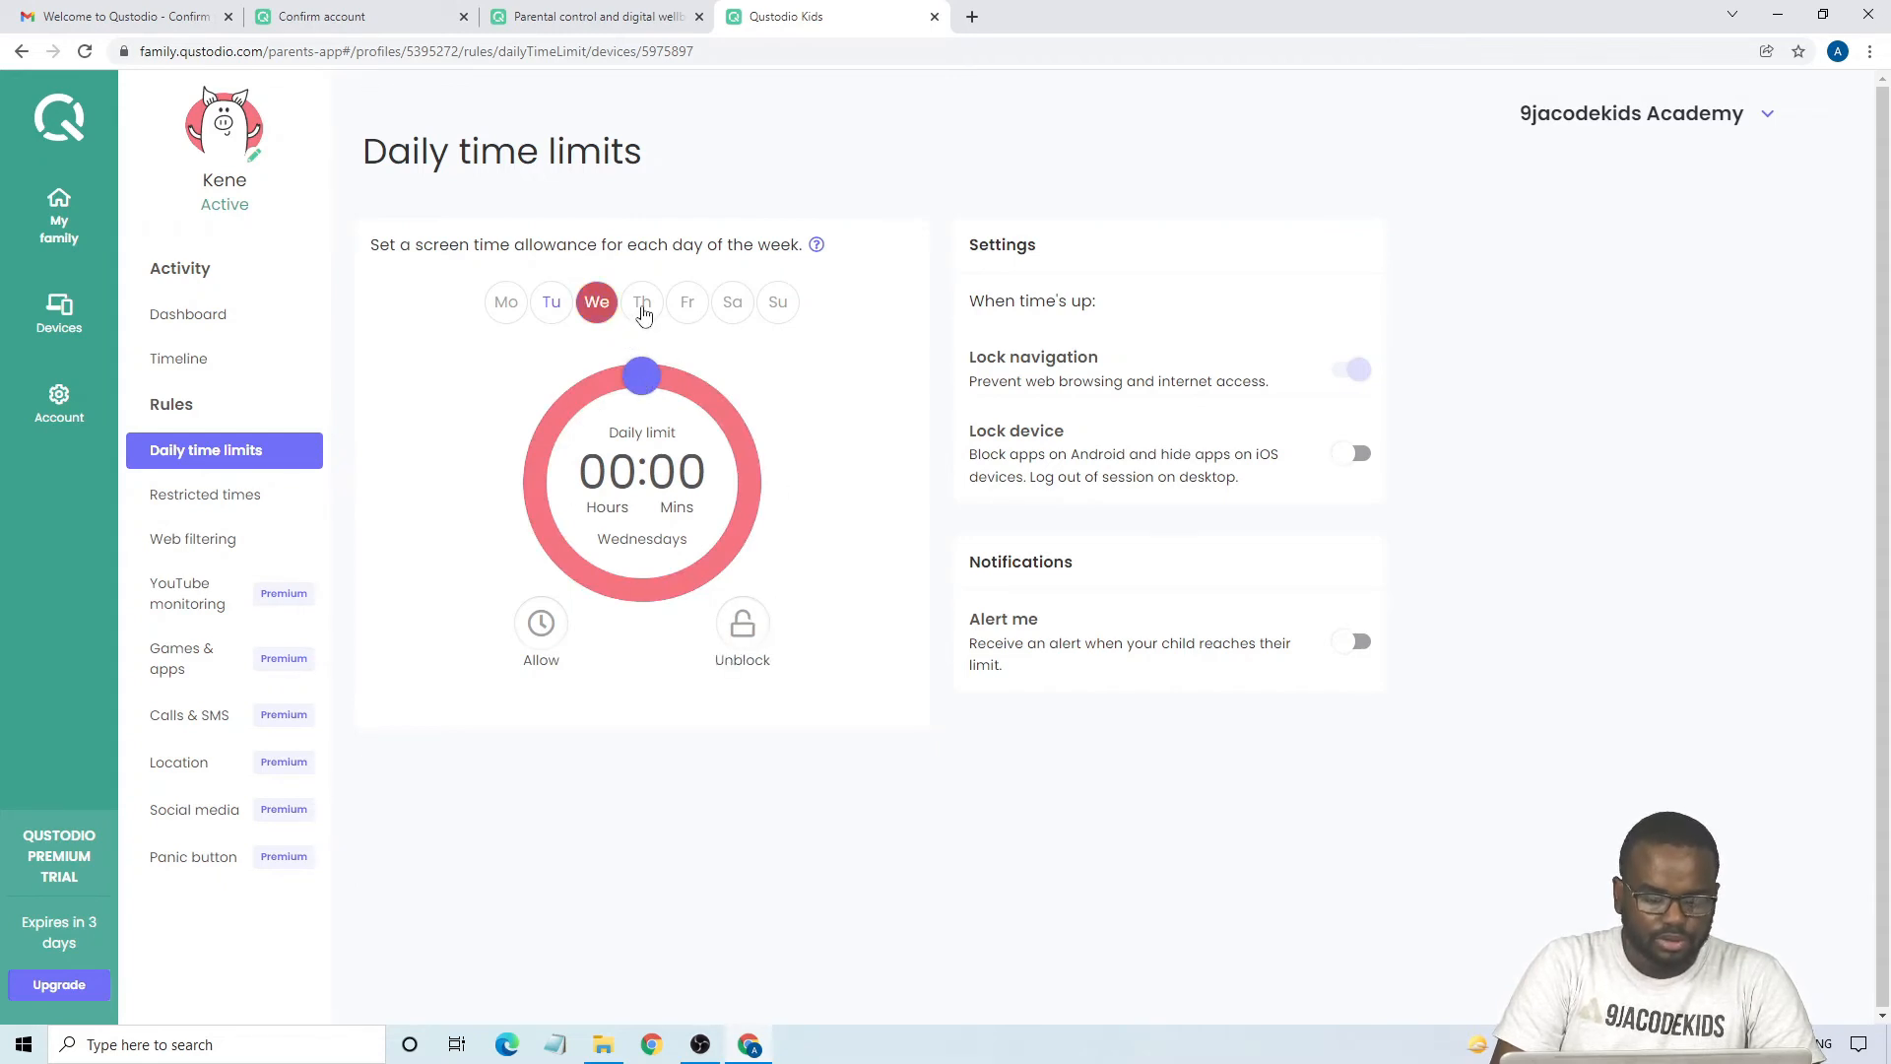
- Turn on Lock device for when time is up and enable Alert me notifications for reached daily limits
click(642, 305)
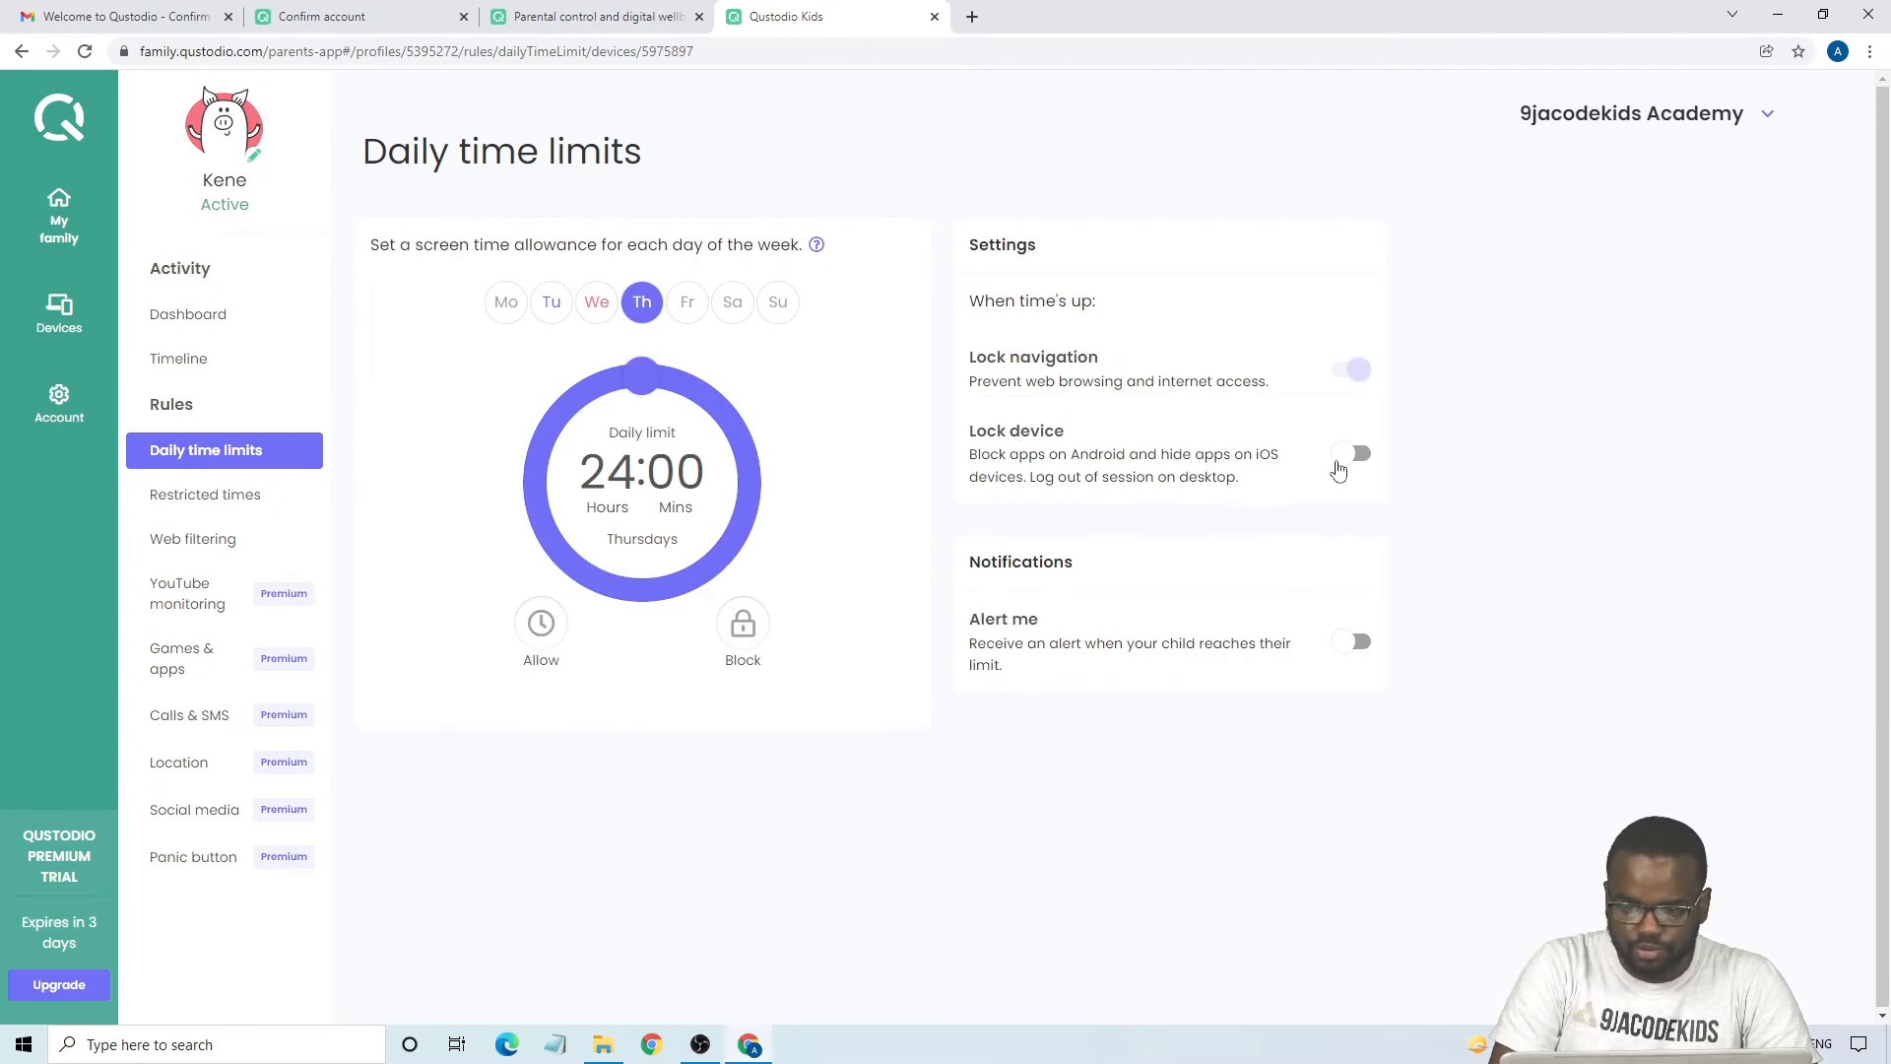
click(1342, 469)
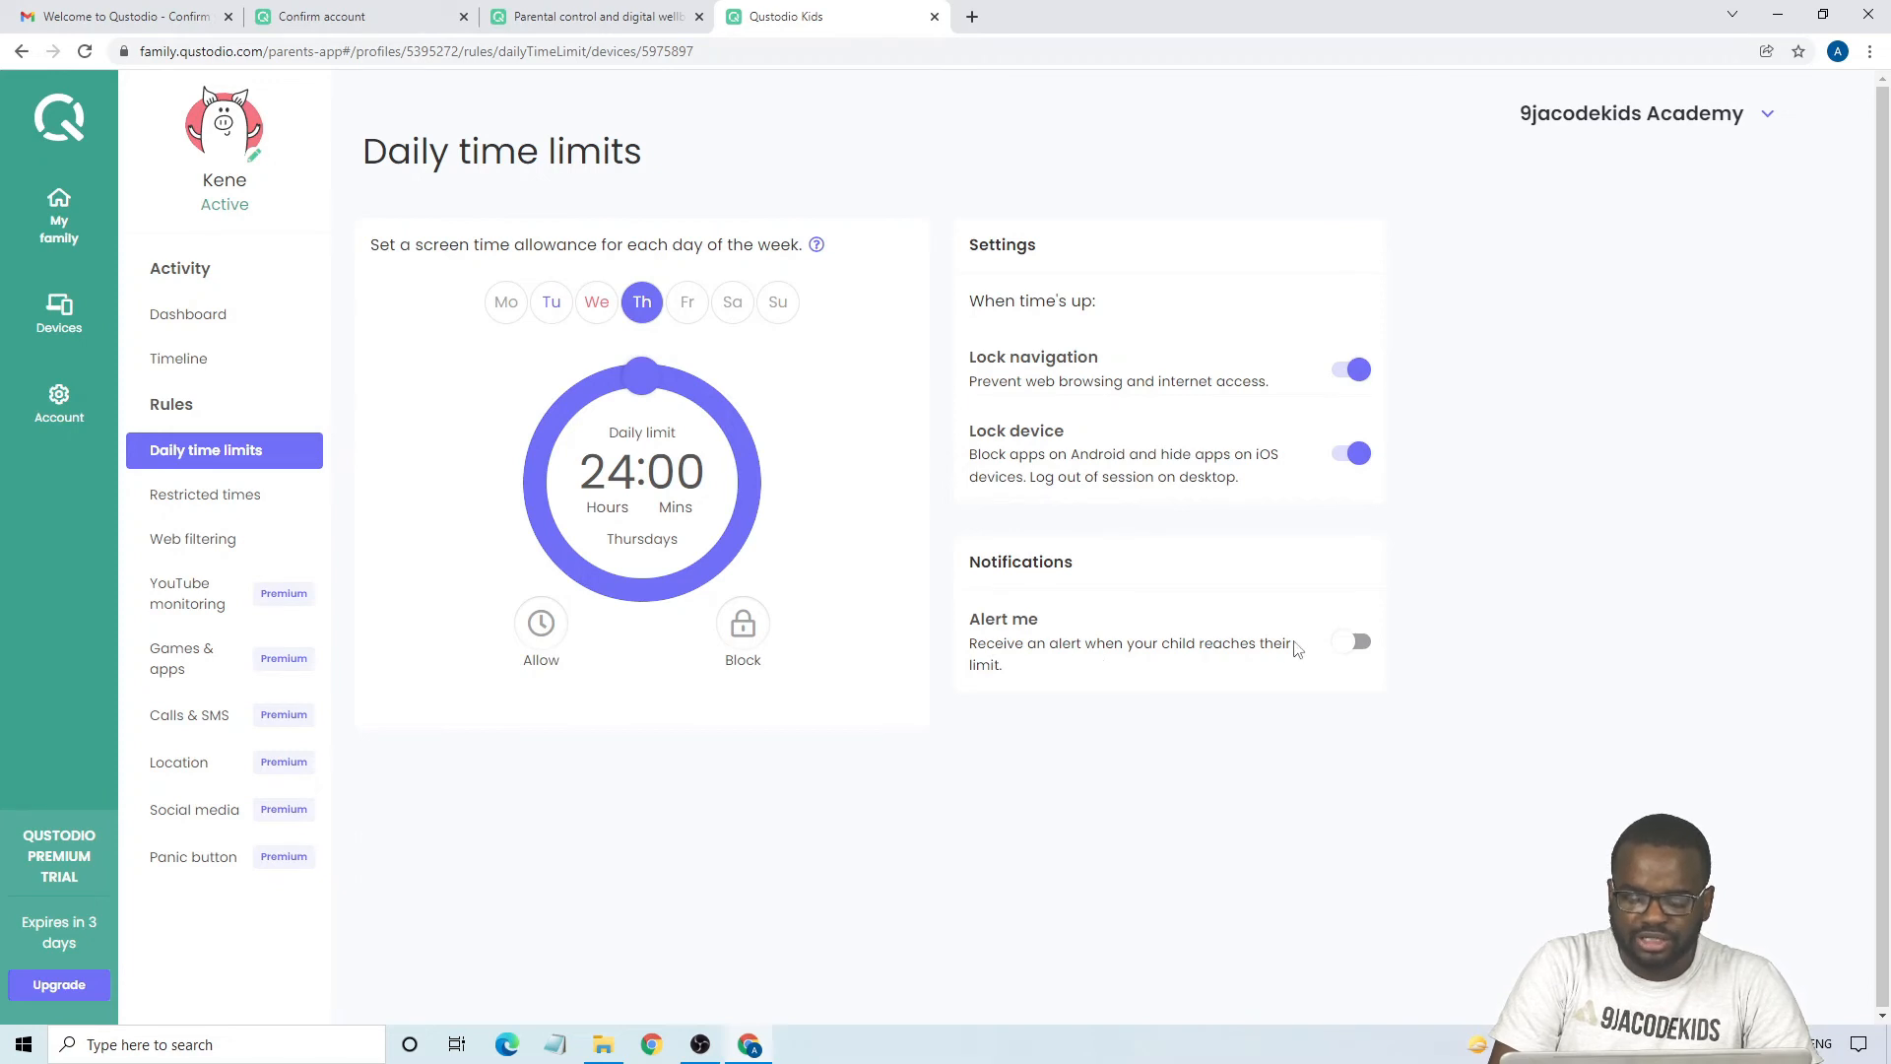
click(1351, 650)
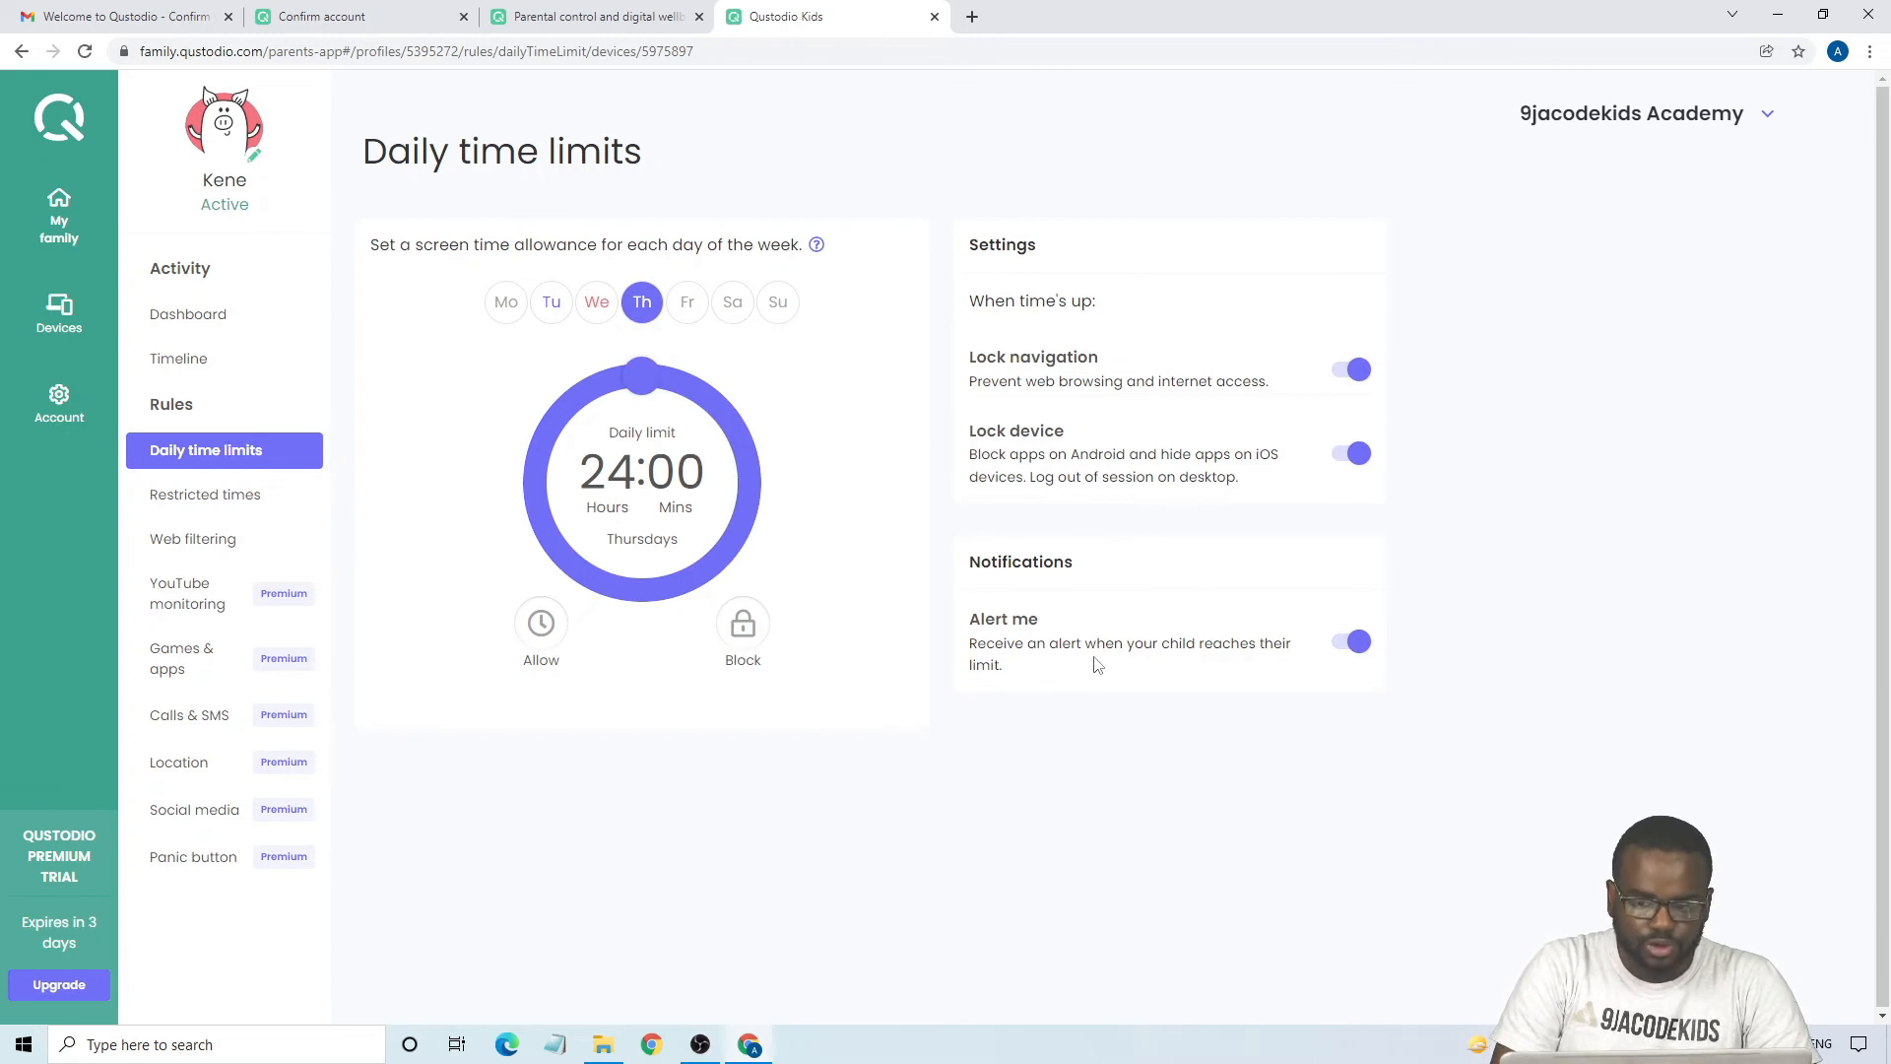
- Apply restricted times to the child's schedule and restrict the Monday morning hour from 7am to 8am
click(216, 505)
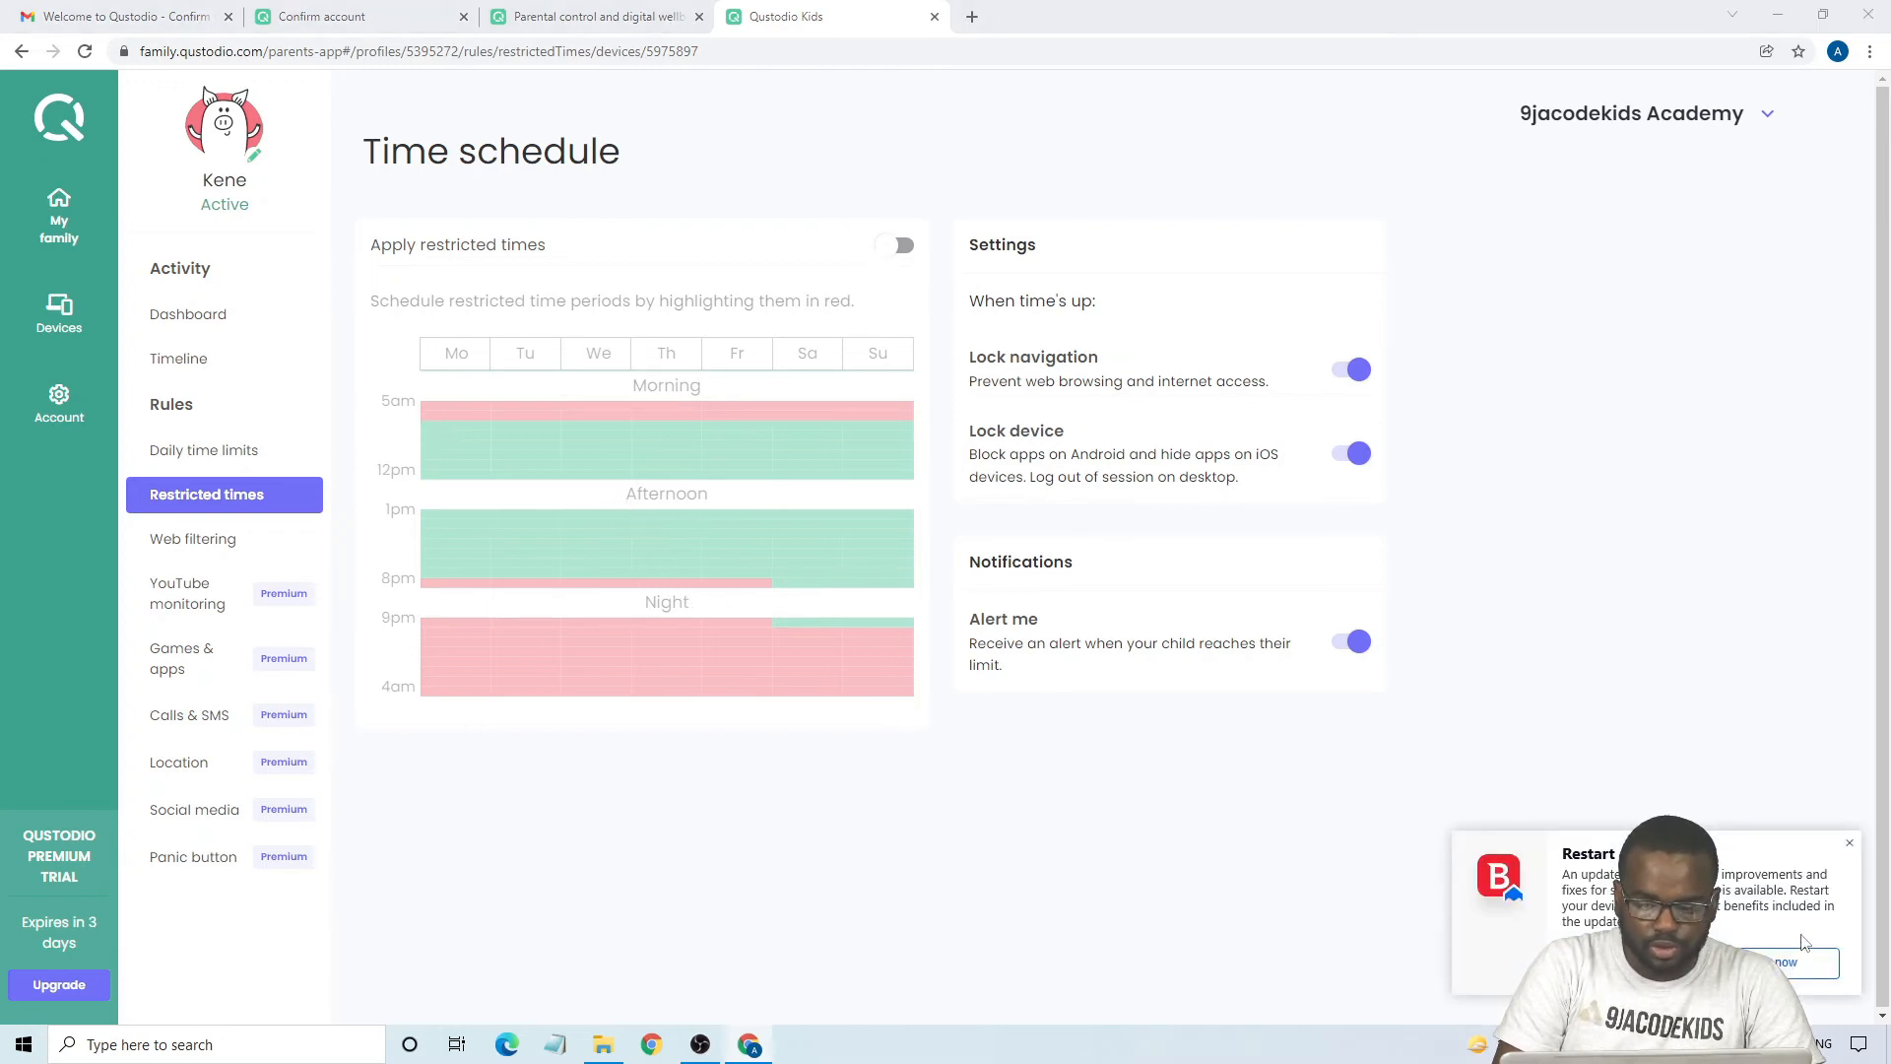
click(1807, 956)
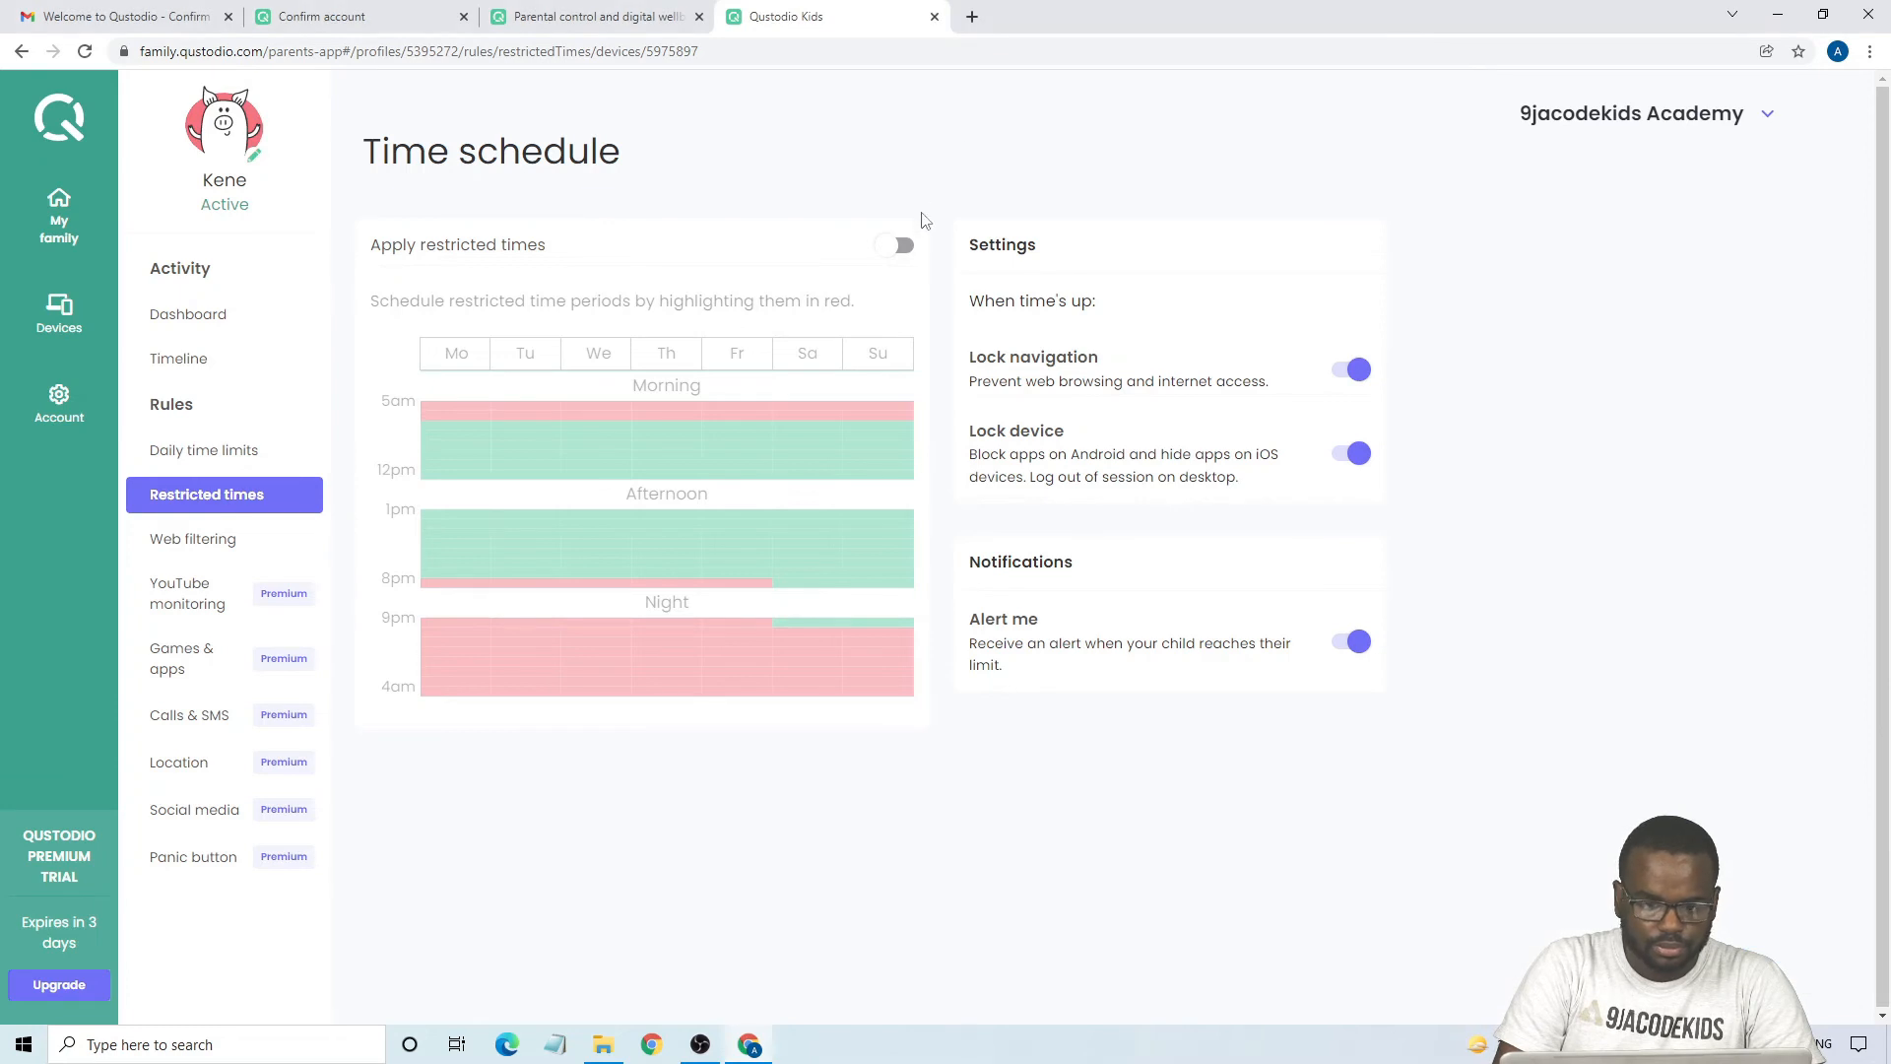
click(896, 245)
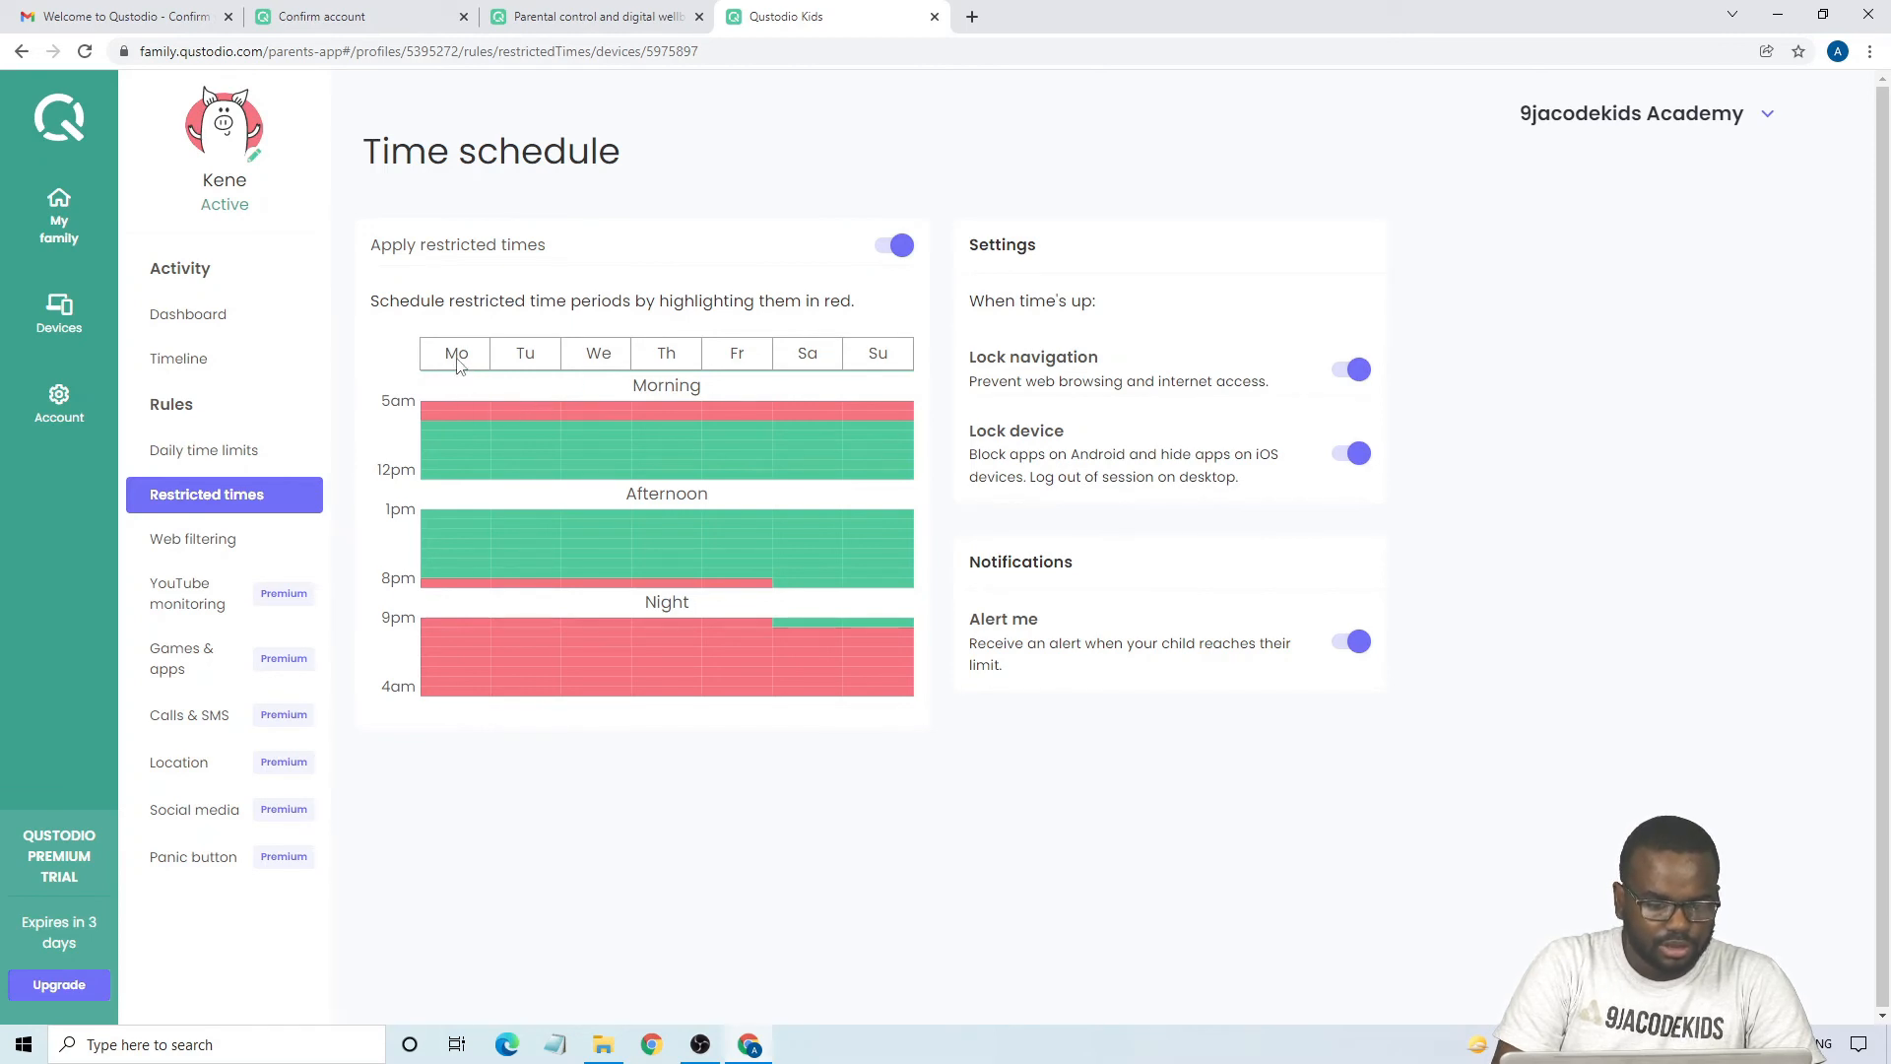
click(472, 425)
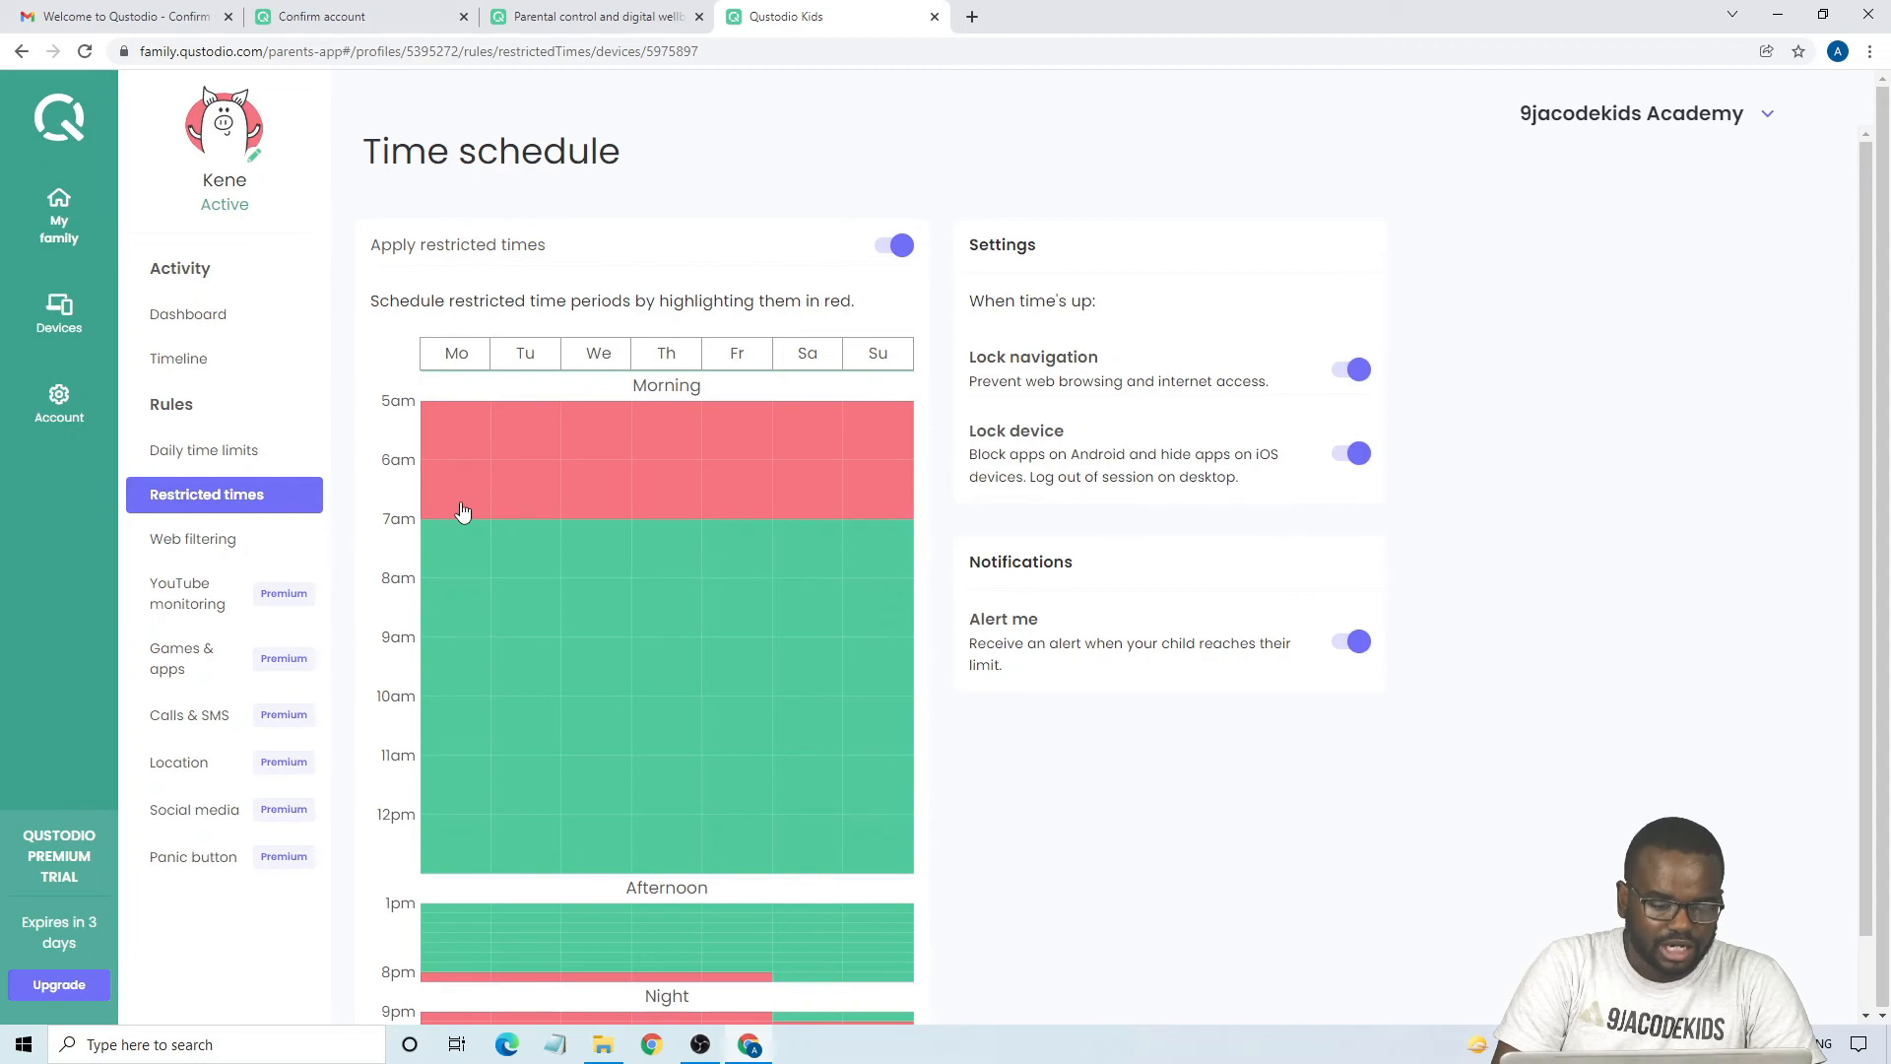
click(456, 555)
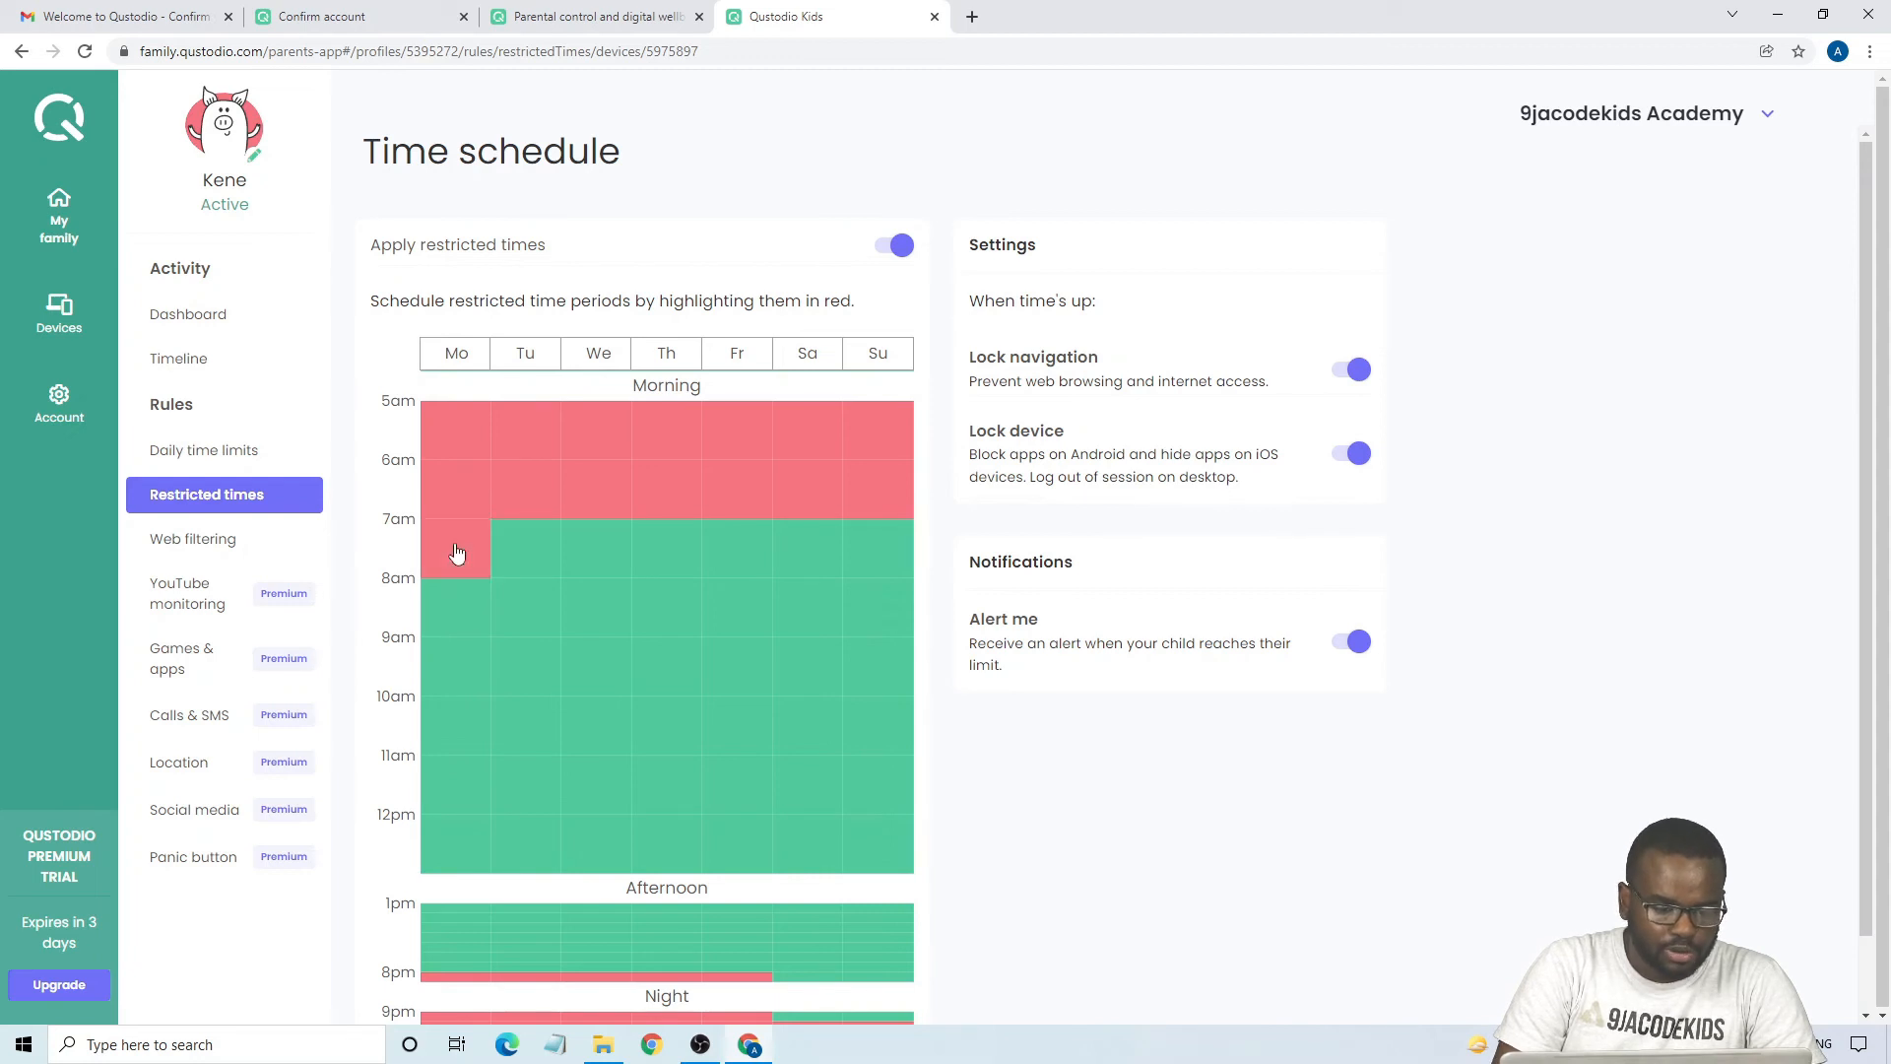
- Restrict the remaining Monday morning hours from 8am to 1pm in the time schedule
click(445, 619)
click(445, 665)
click(445, 729)
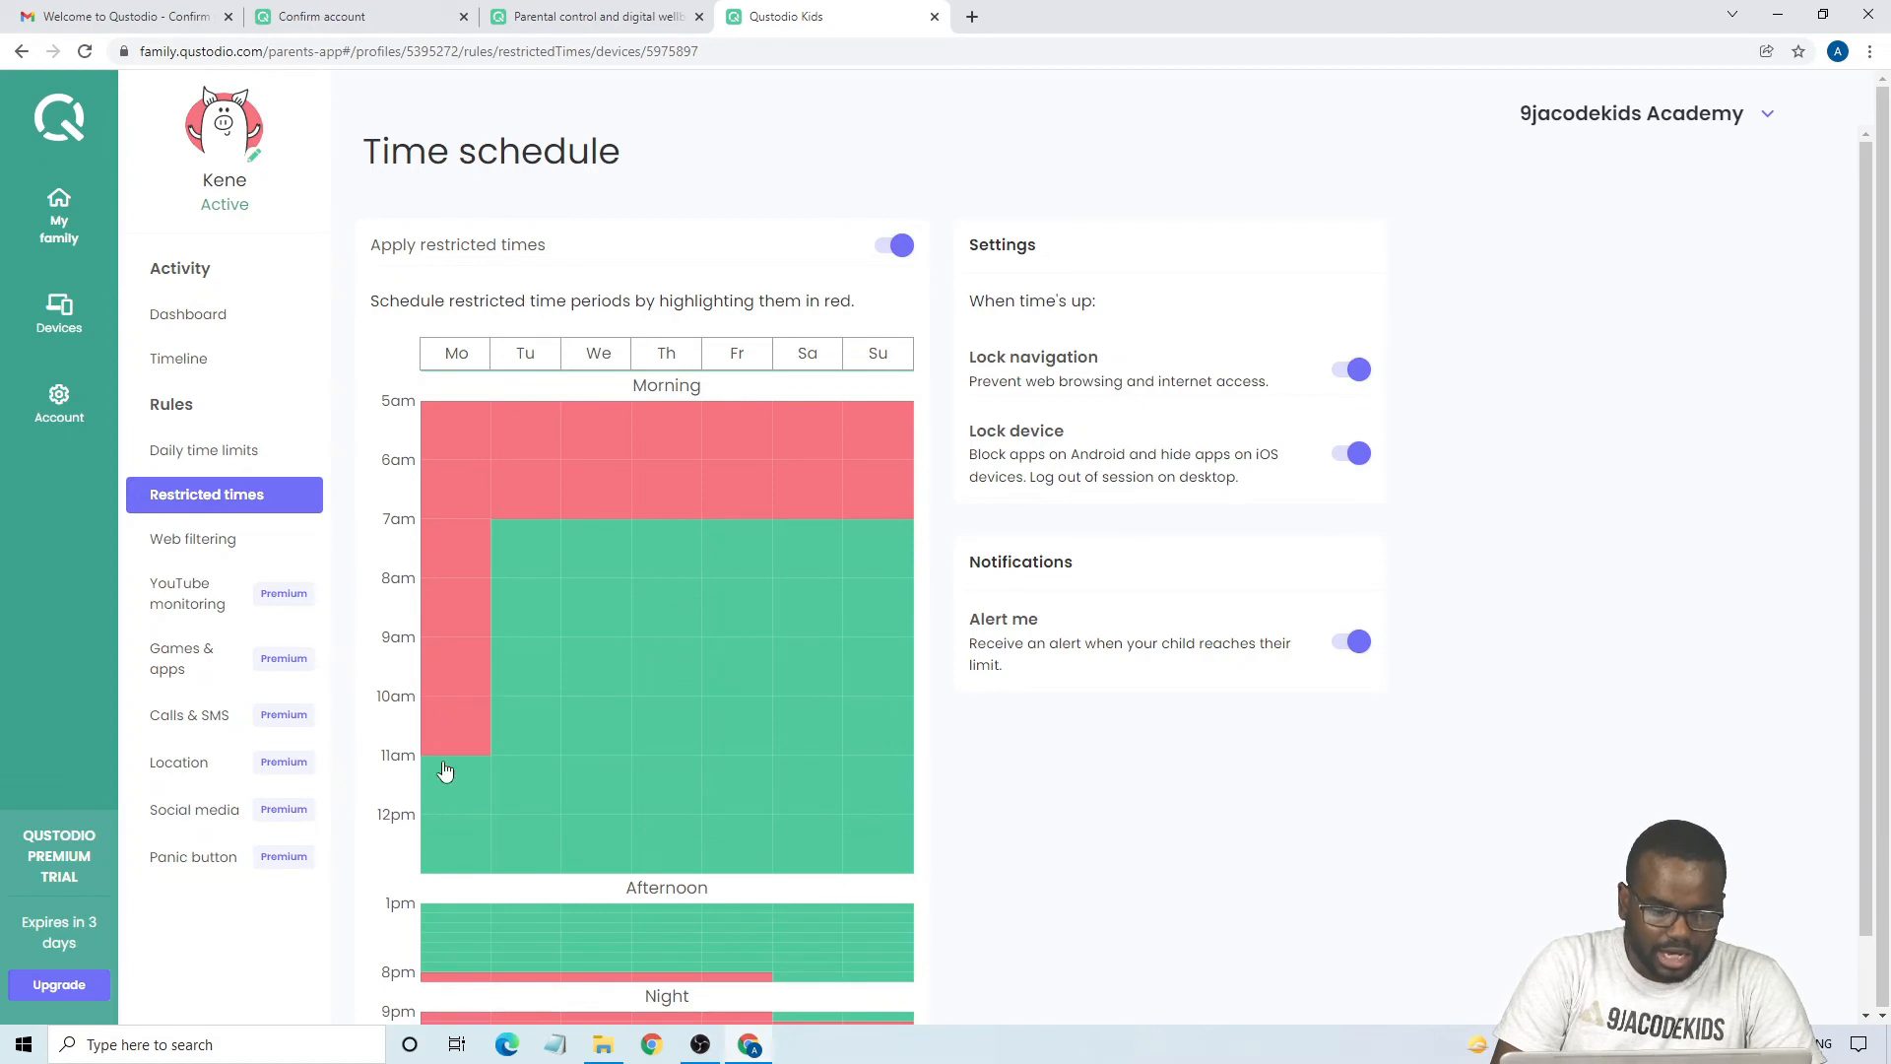
click(445, 788)
click(446, 841)
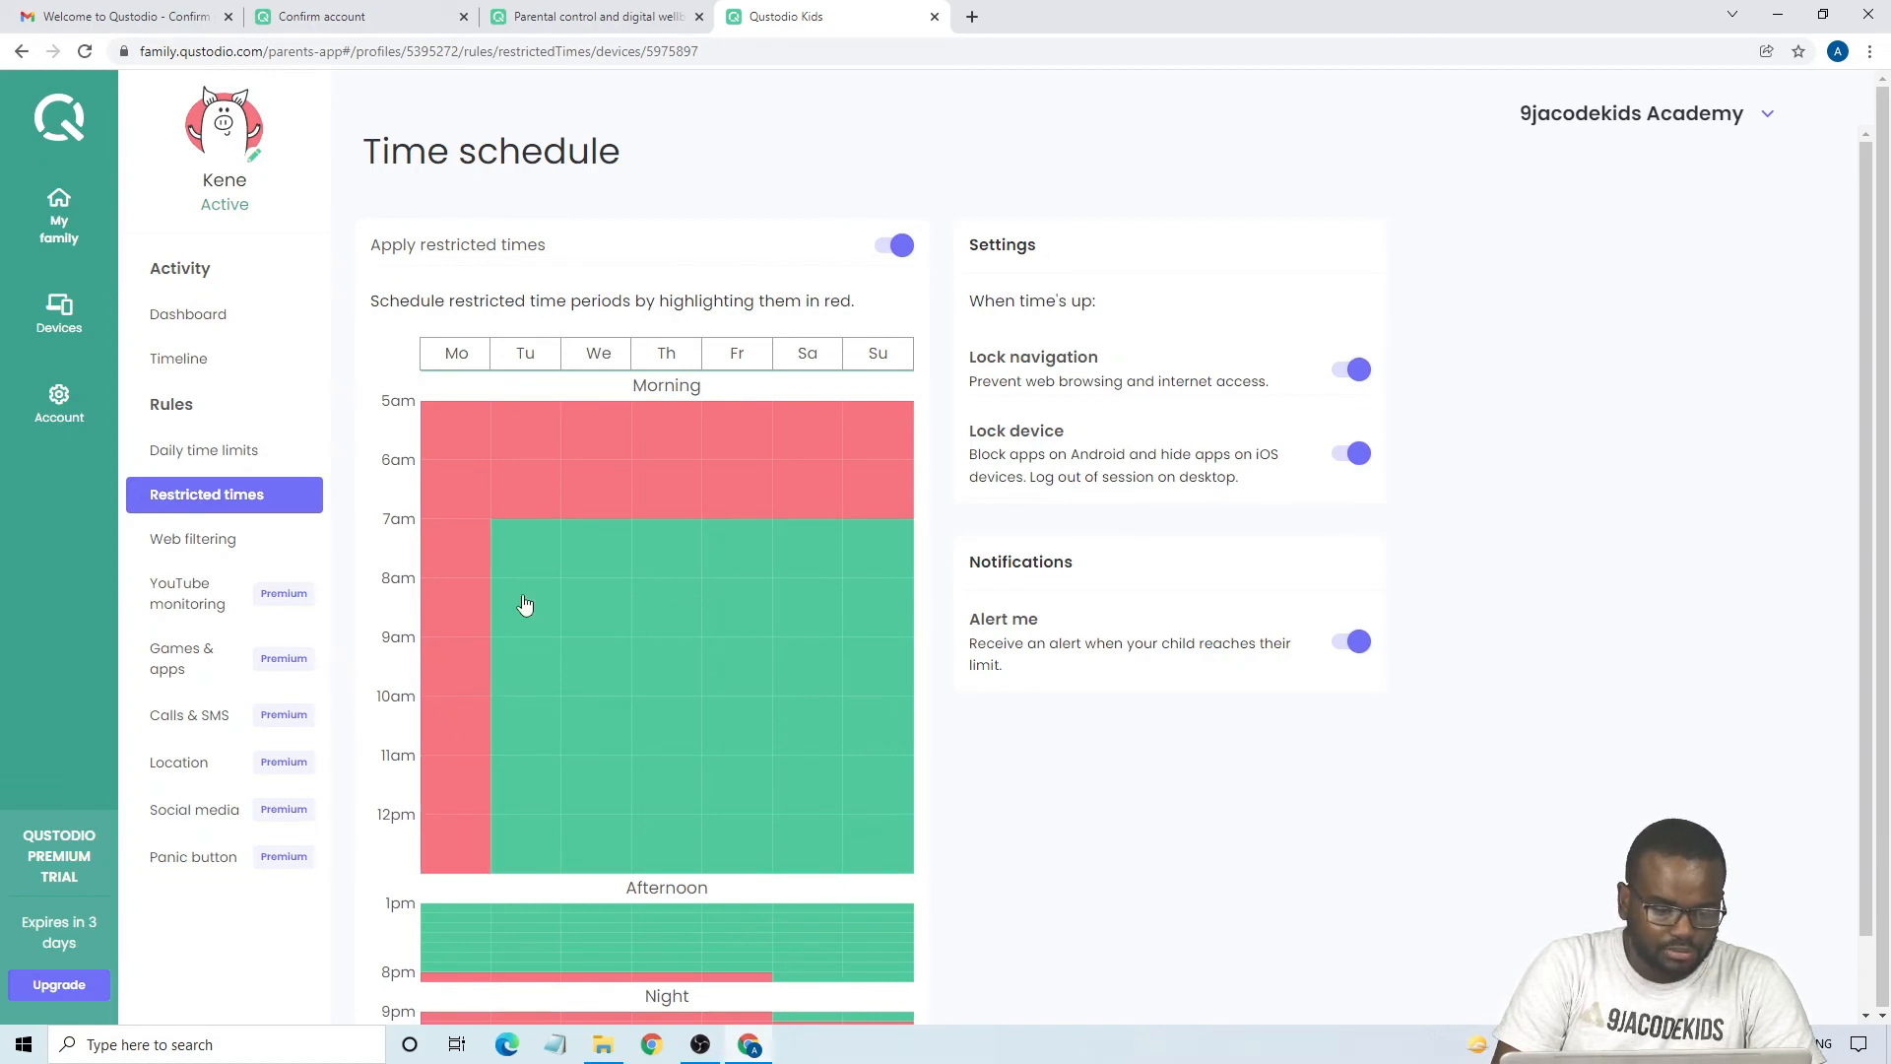
- Restrict the Tuesday hours from 7am to 1pm in the time schedule
click(539, 550)
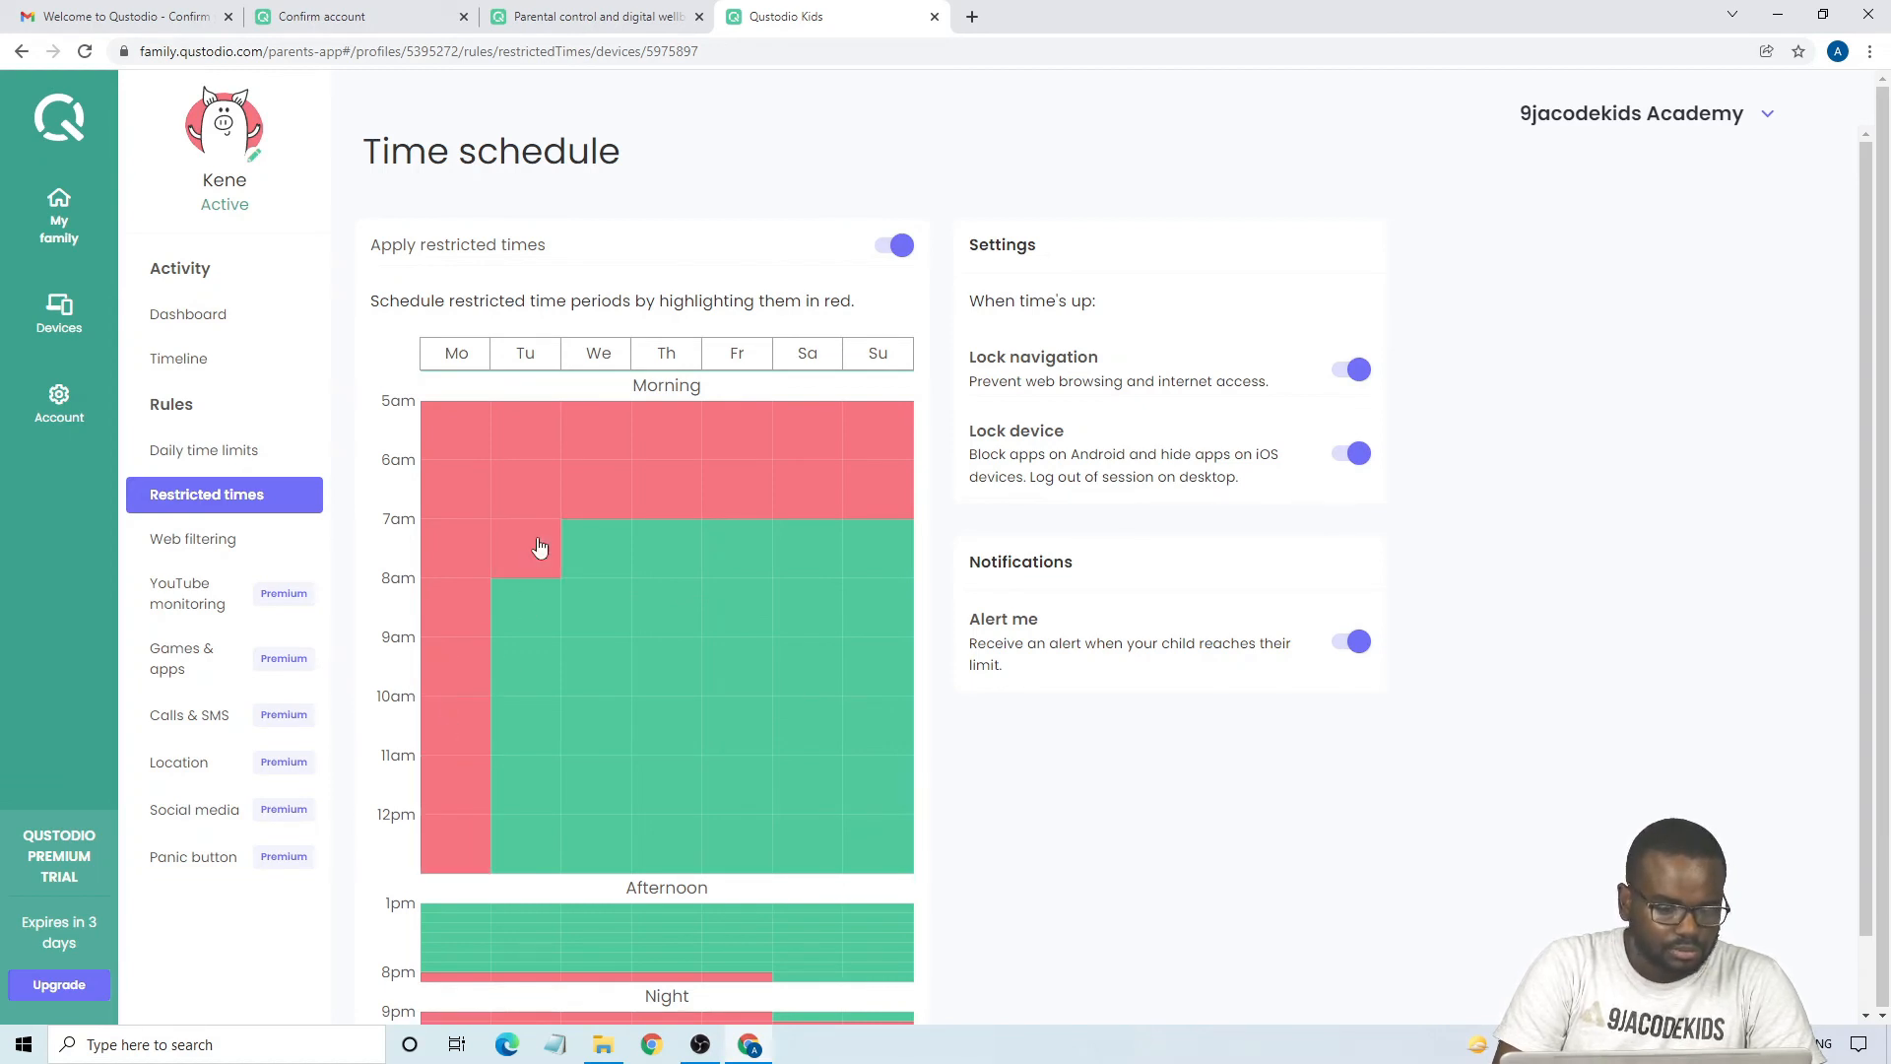
click(511, 635)
click(512, 668)
click(517, 727)
click(517, 776)
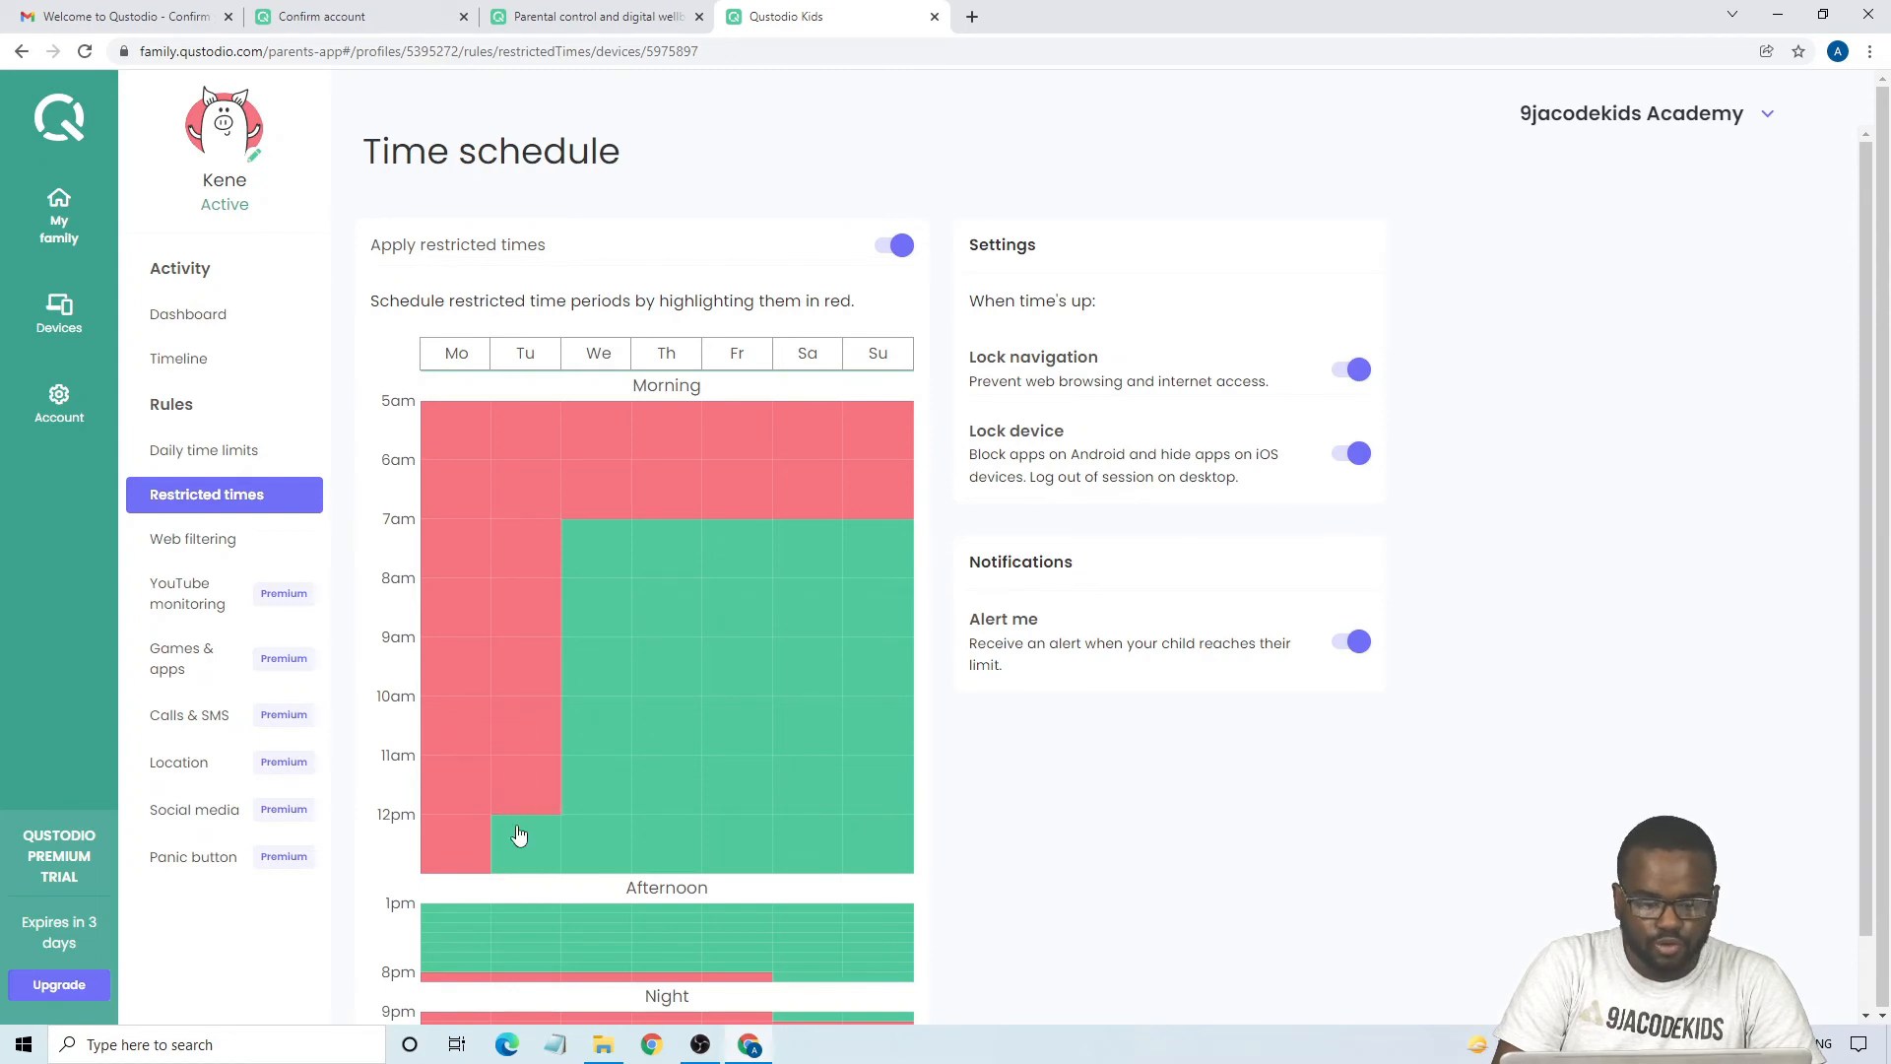
click(516, 842)
- Restrict the Wednesday hours from 7am to 1pm in the time schedule
click(581, 843)
click(581, 788)
click(585, 731)
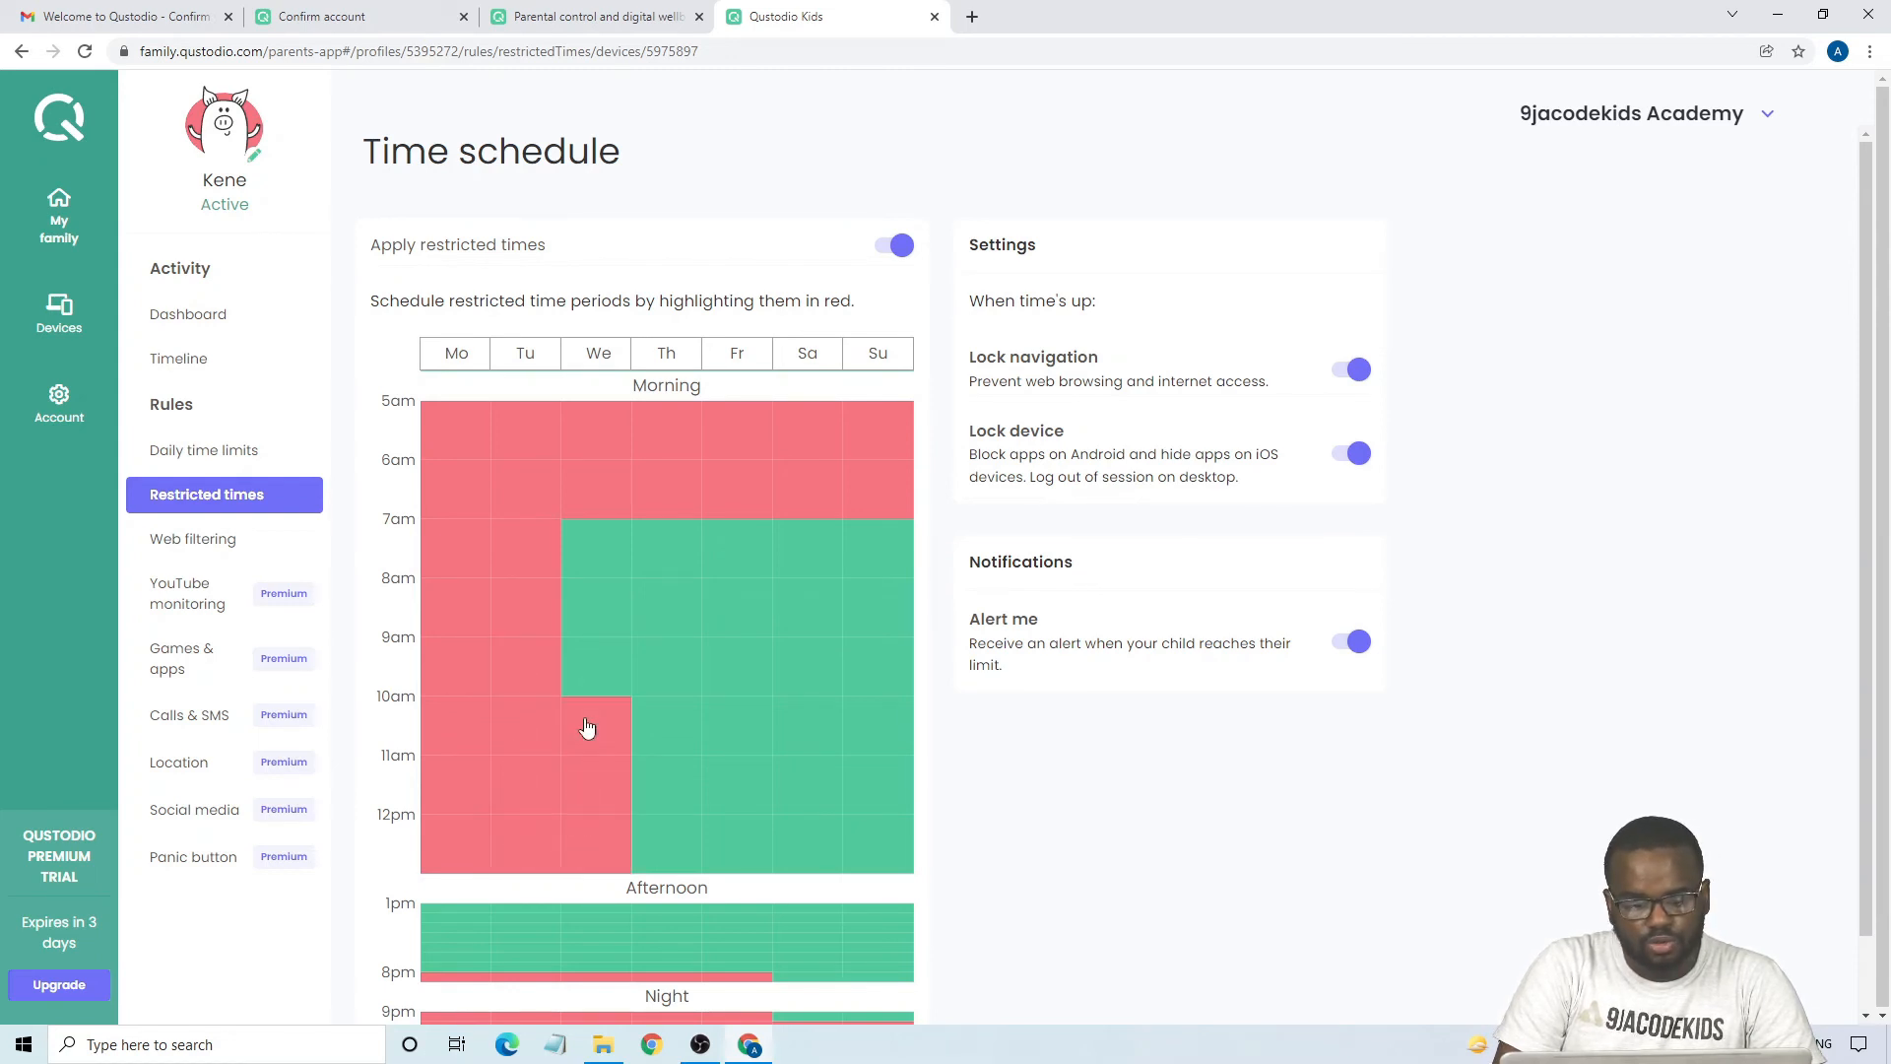
click(587, 680)
click(588, 603)
click(587, 561)
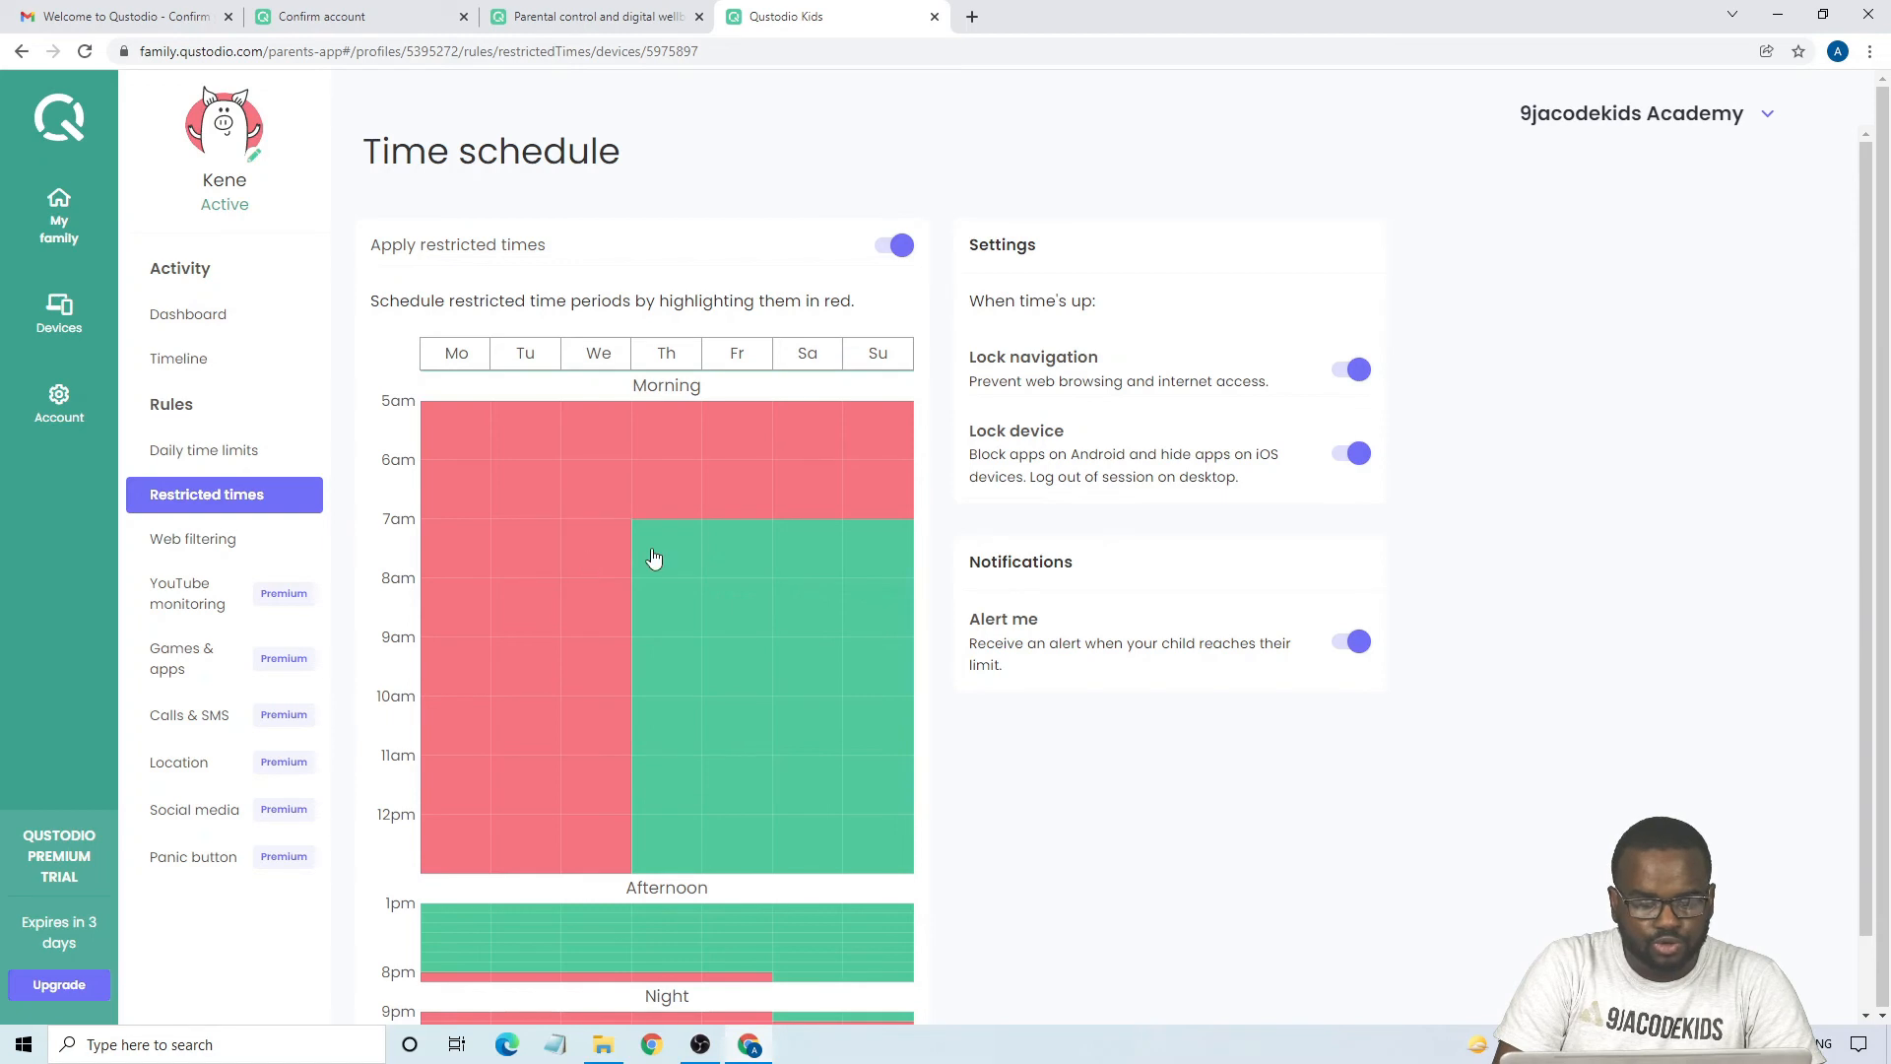
- Restrict the Thursday morning hours from 7am to 11am in the time schedule
click(660, 558)
click(672, 621)
click(672, 670)
click(675, 734)
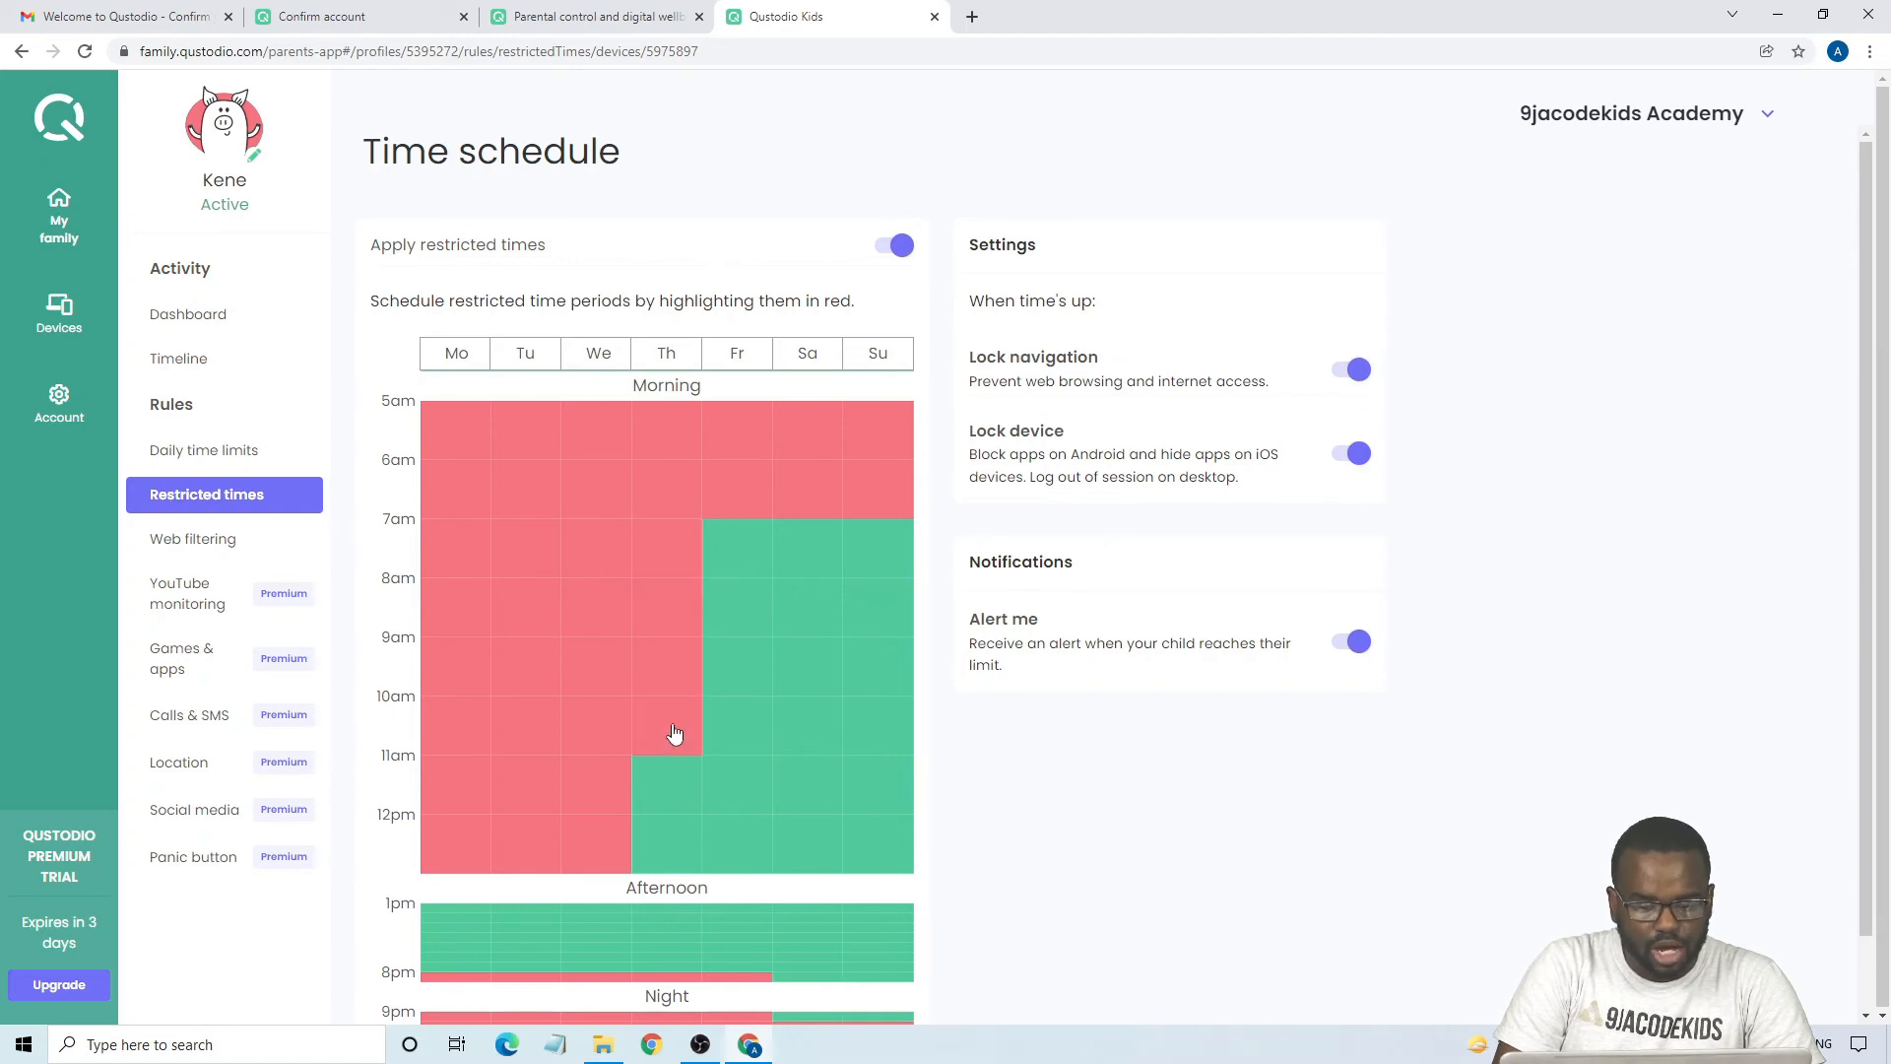
- Expand the afternoon schedule and restrict the Monday hours from 3pm to 6pm
scroll(603, 832, down, 1)
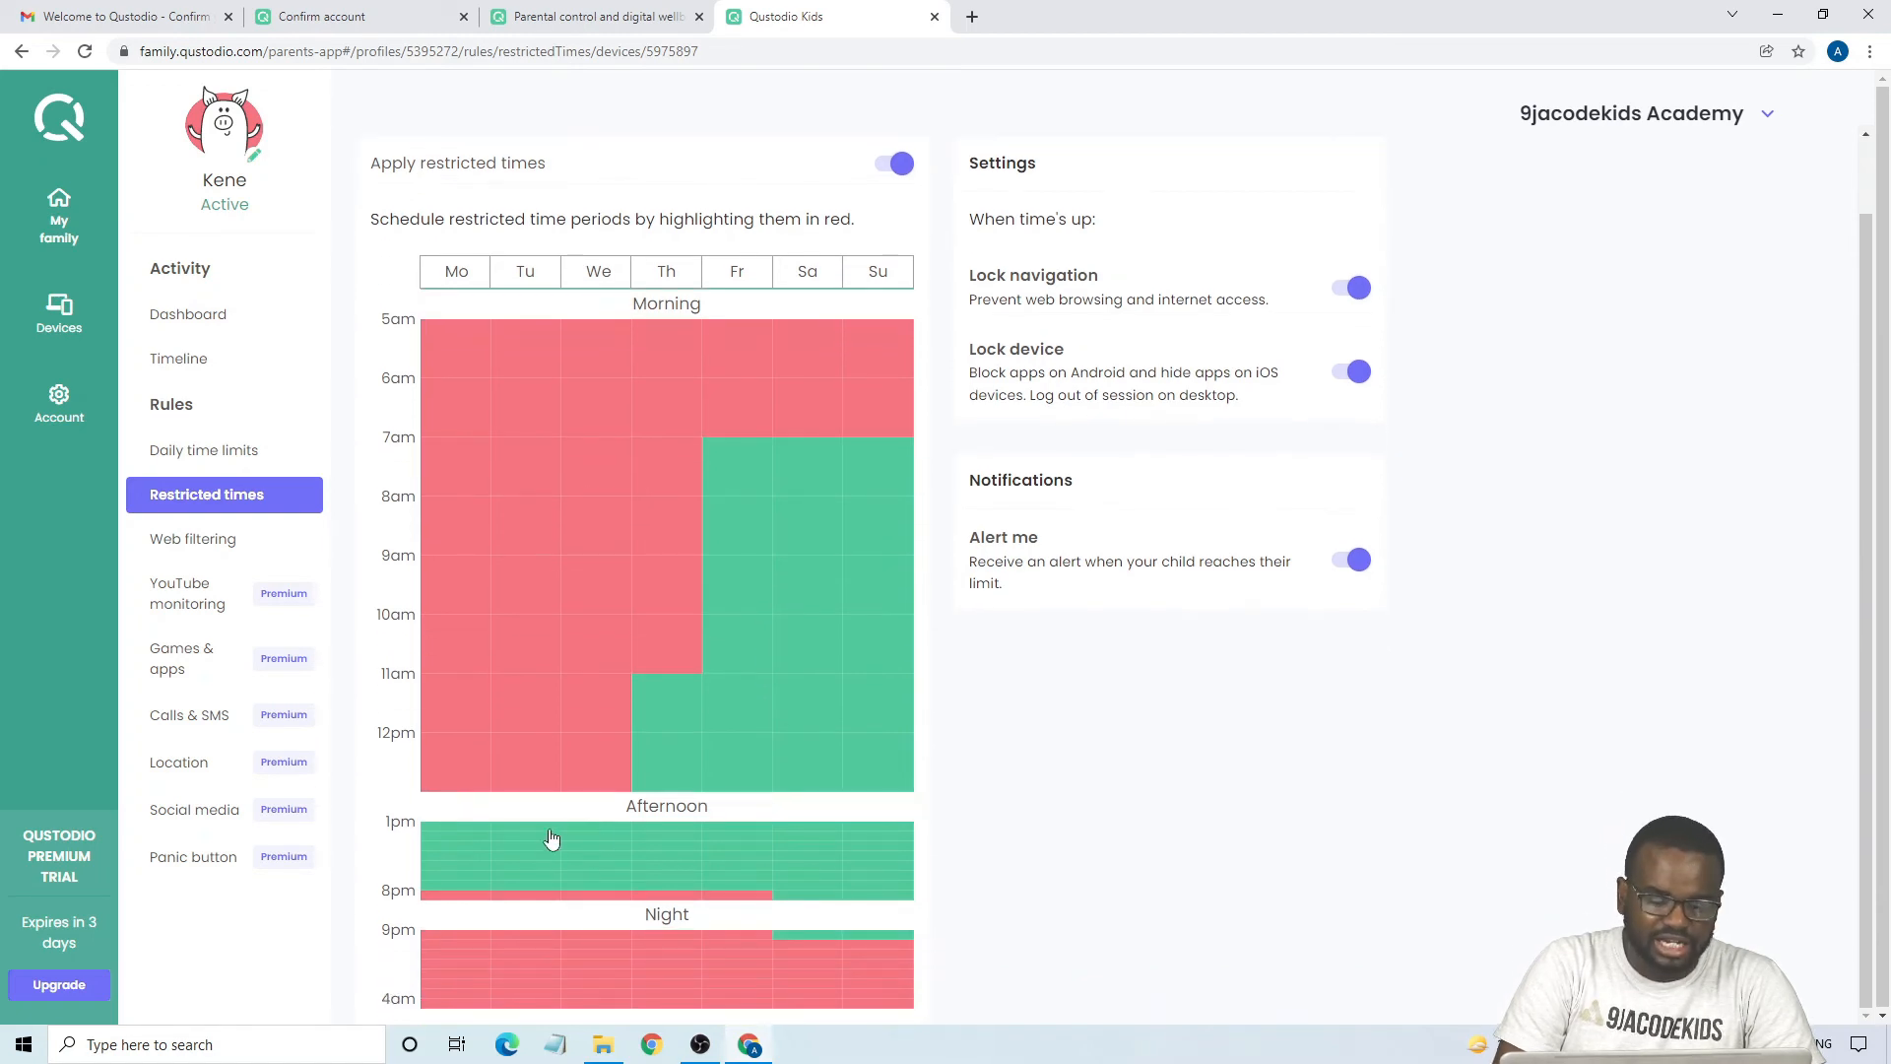
click(505, 855)
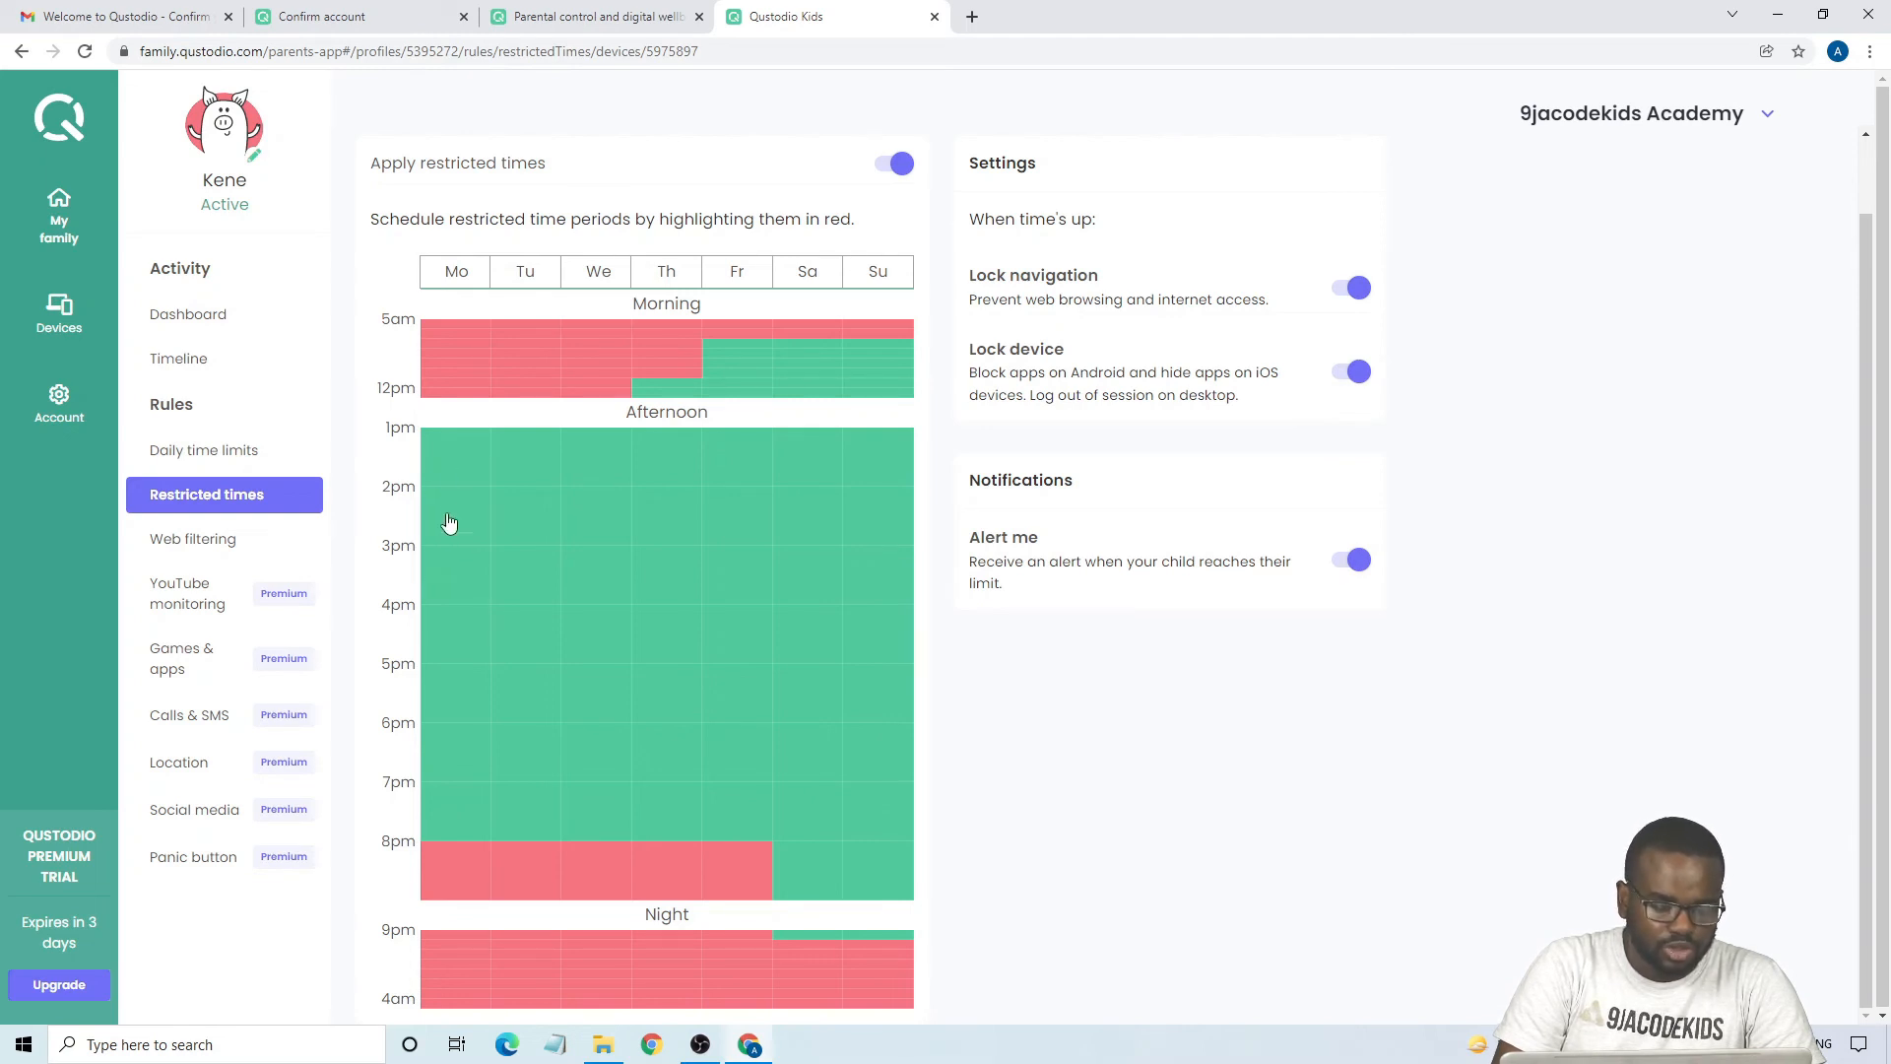
drag(448, 573, 450, 687)
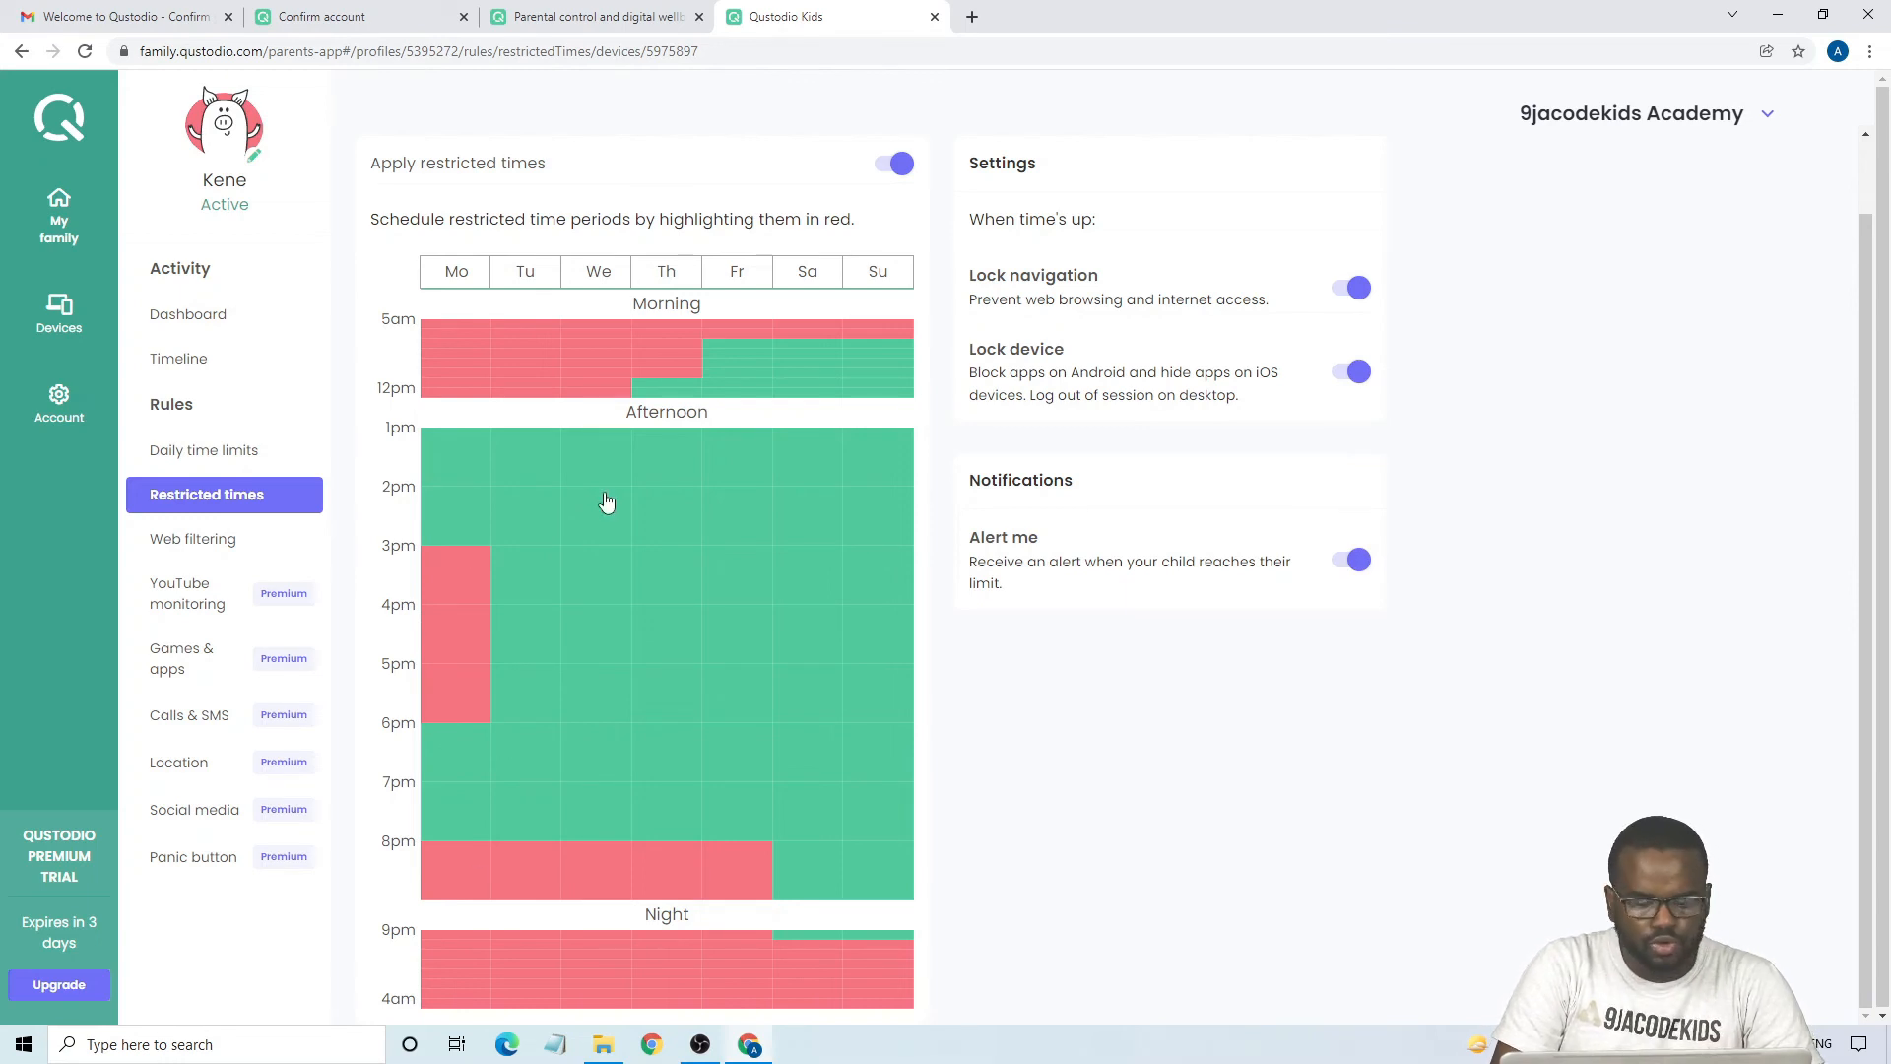
- Add google.com to the child's web filtering as a specific website with the Block rule
click(199, 549)
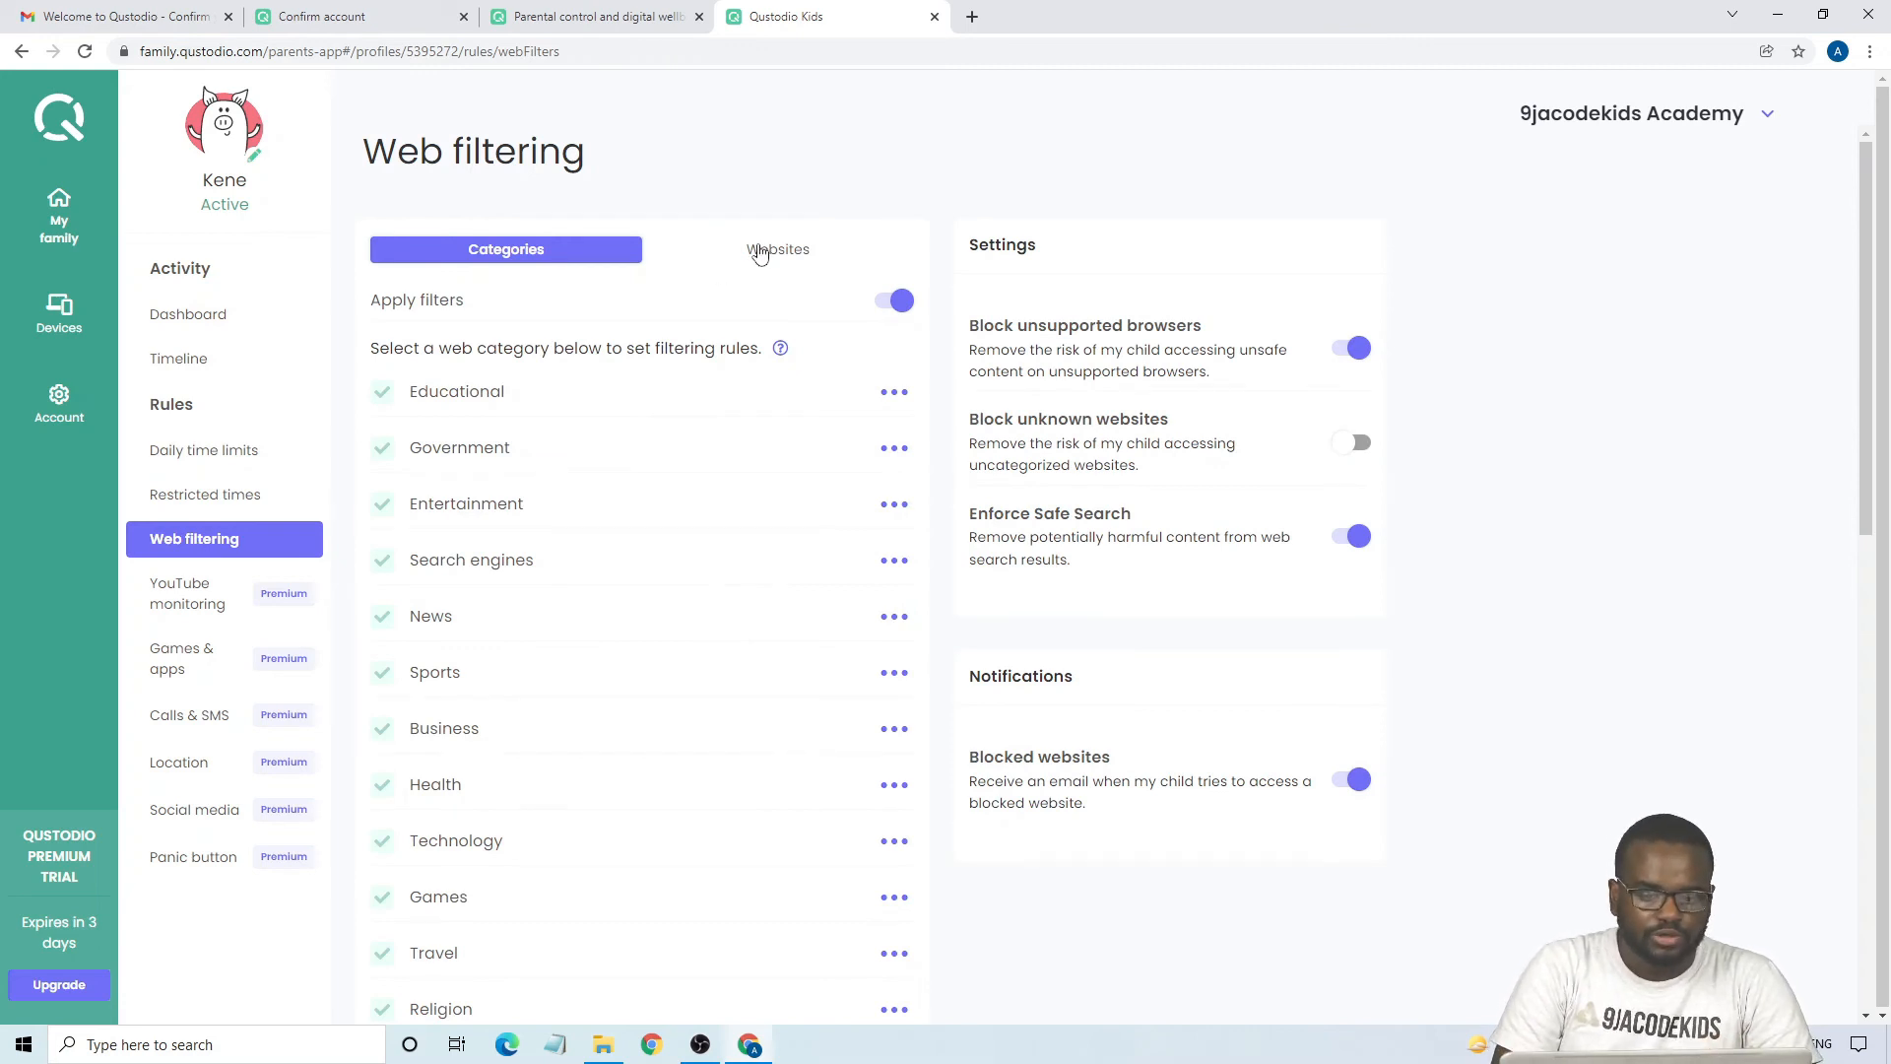
click(777, 254)
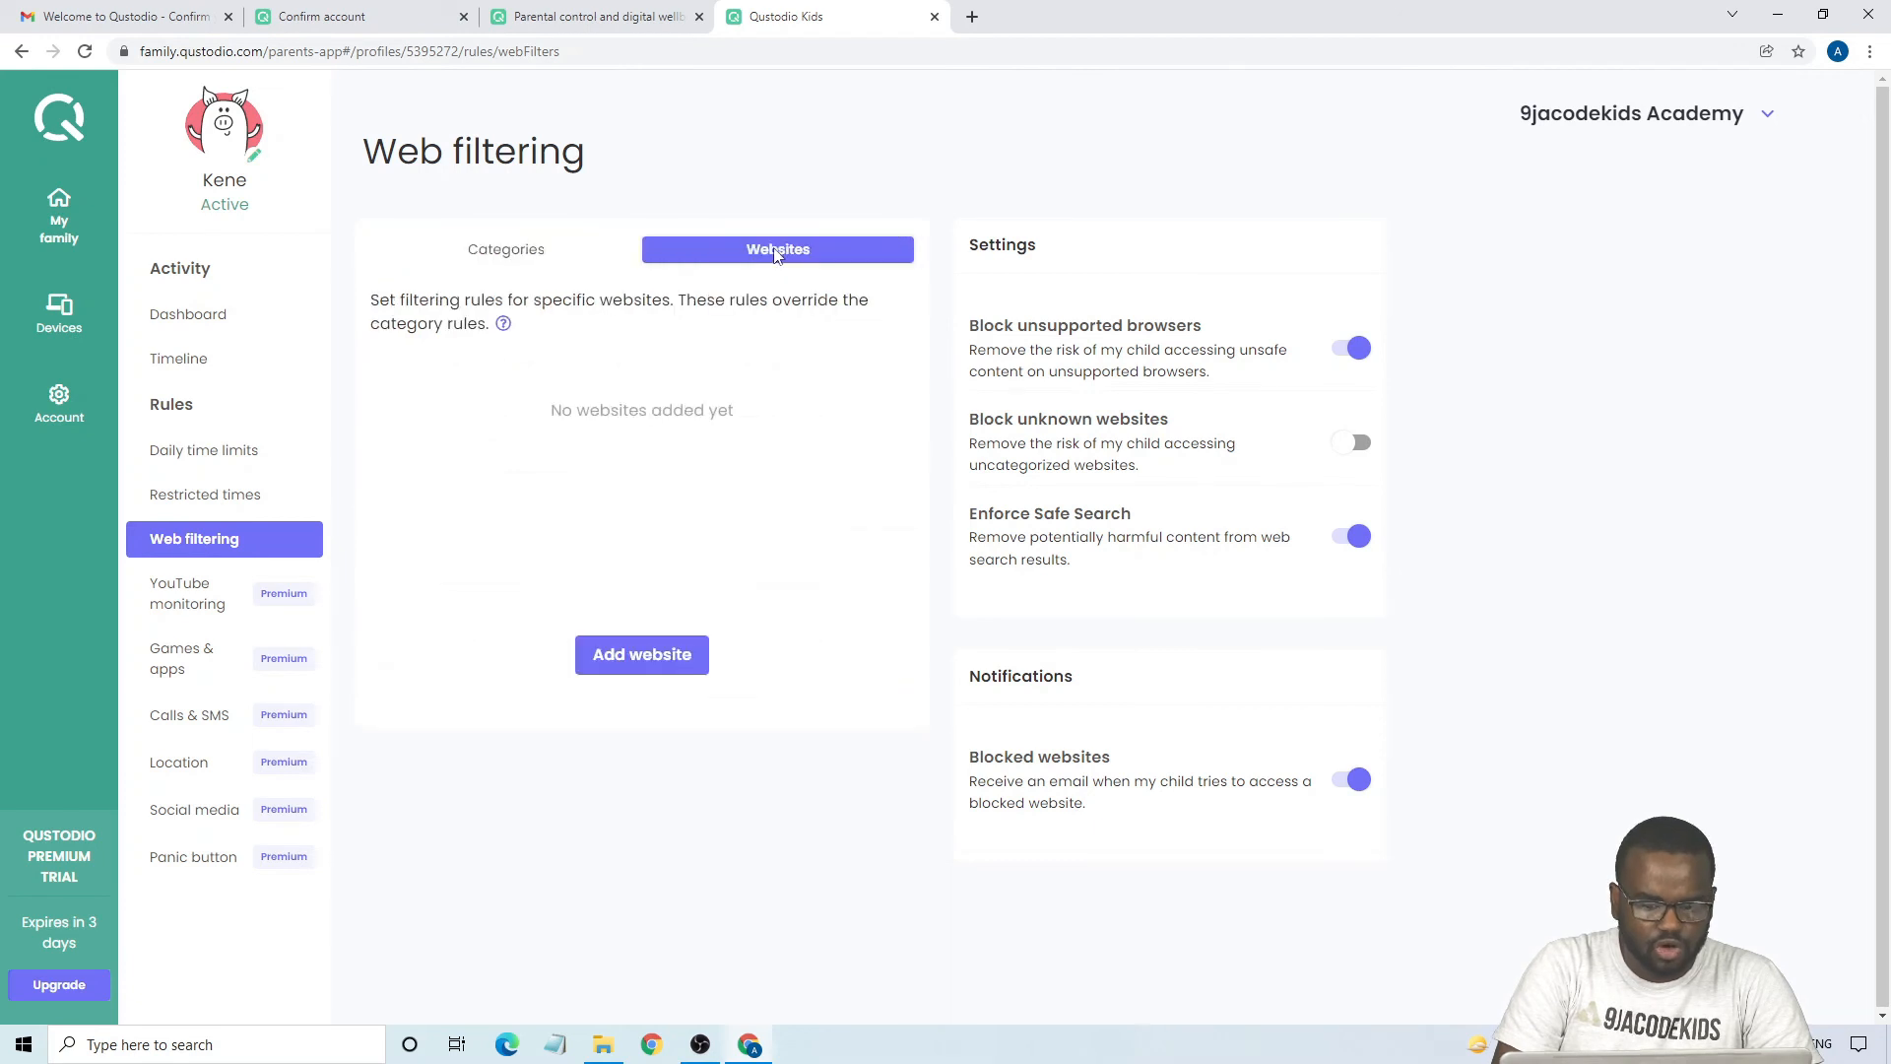
click(637, 664)
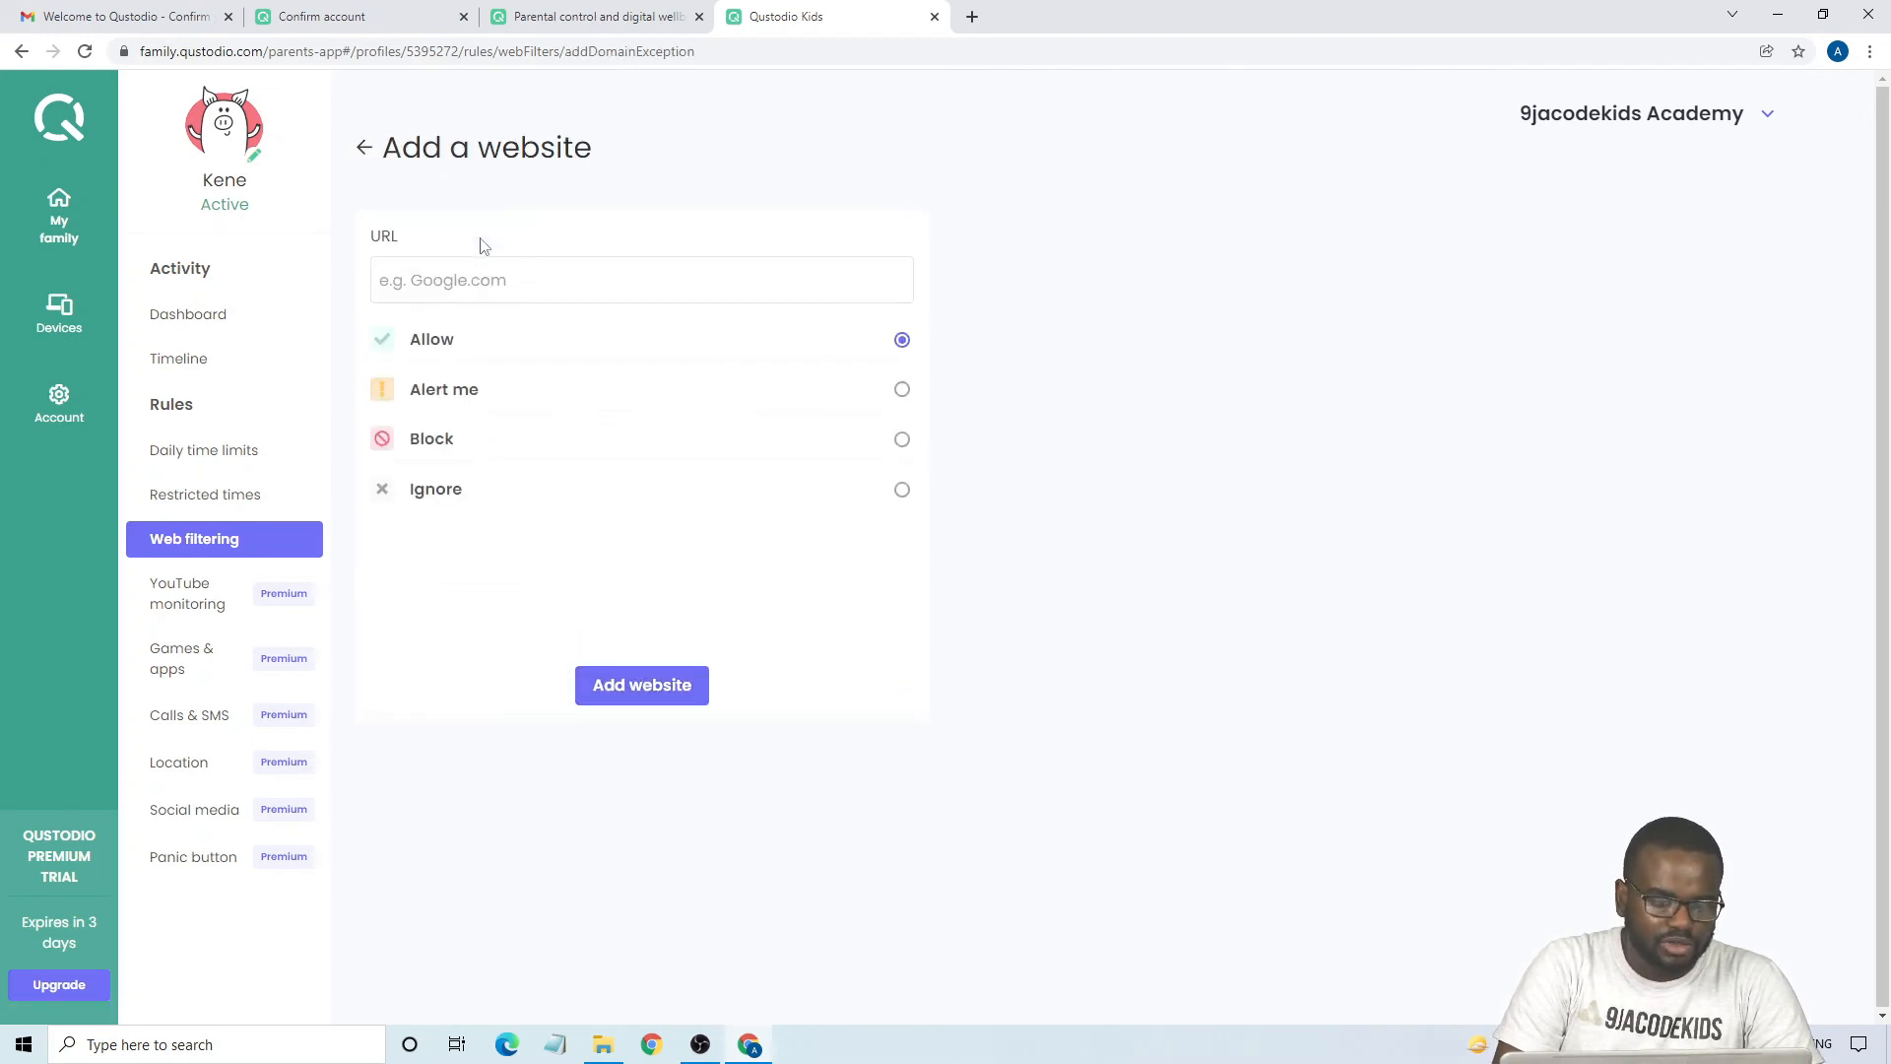
click(465, 280)
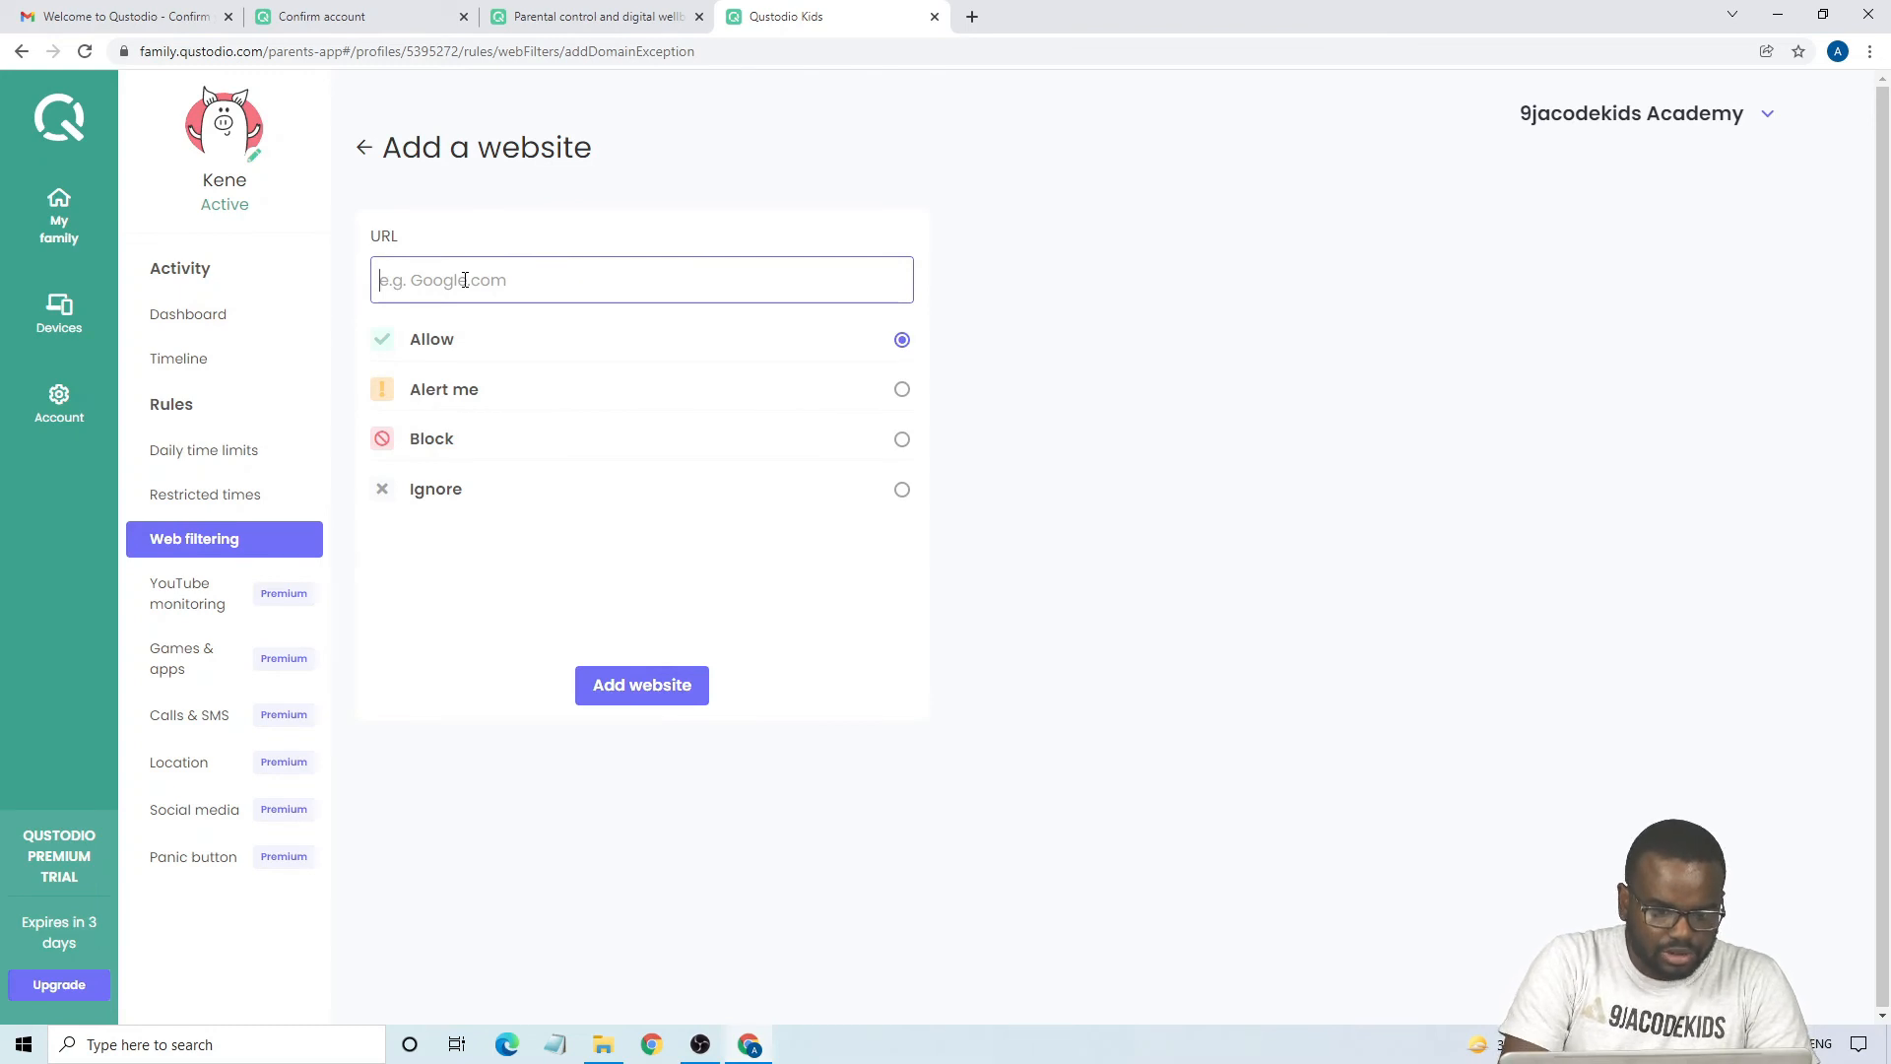
text(google)
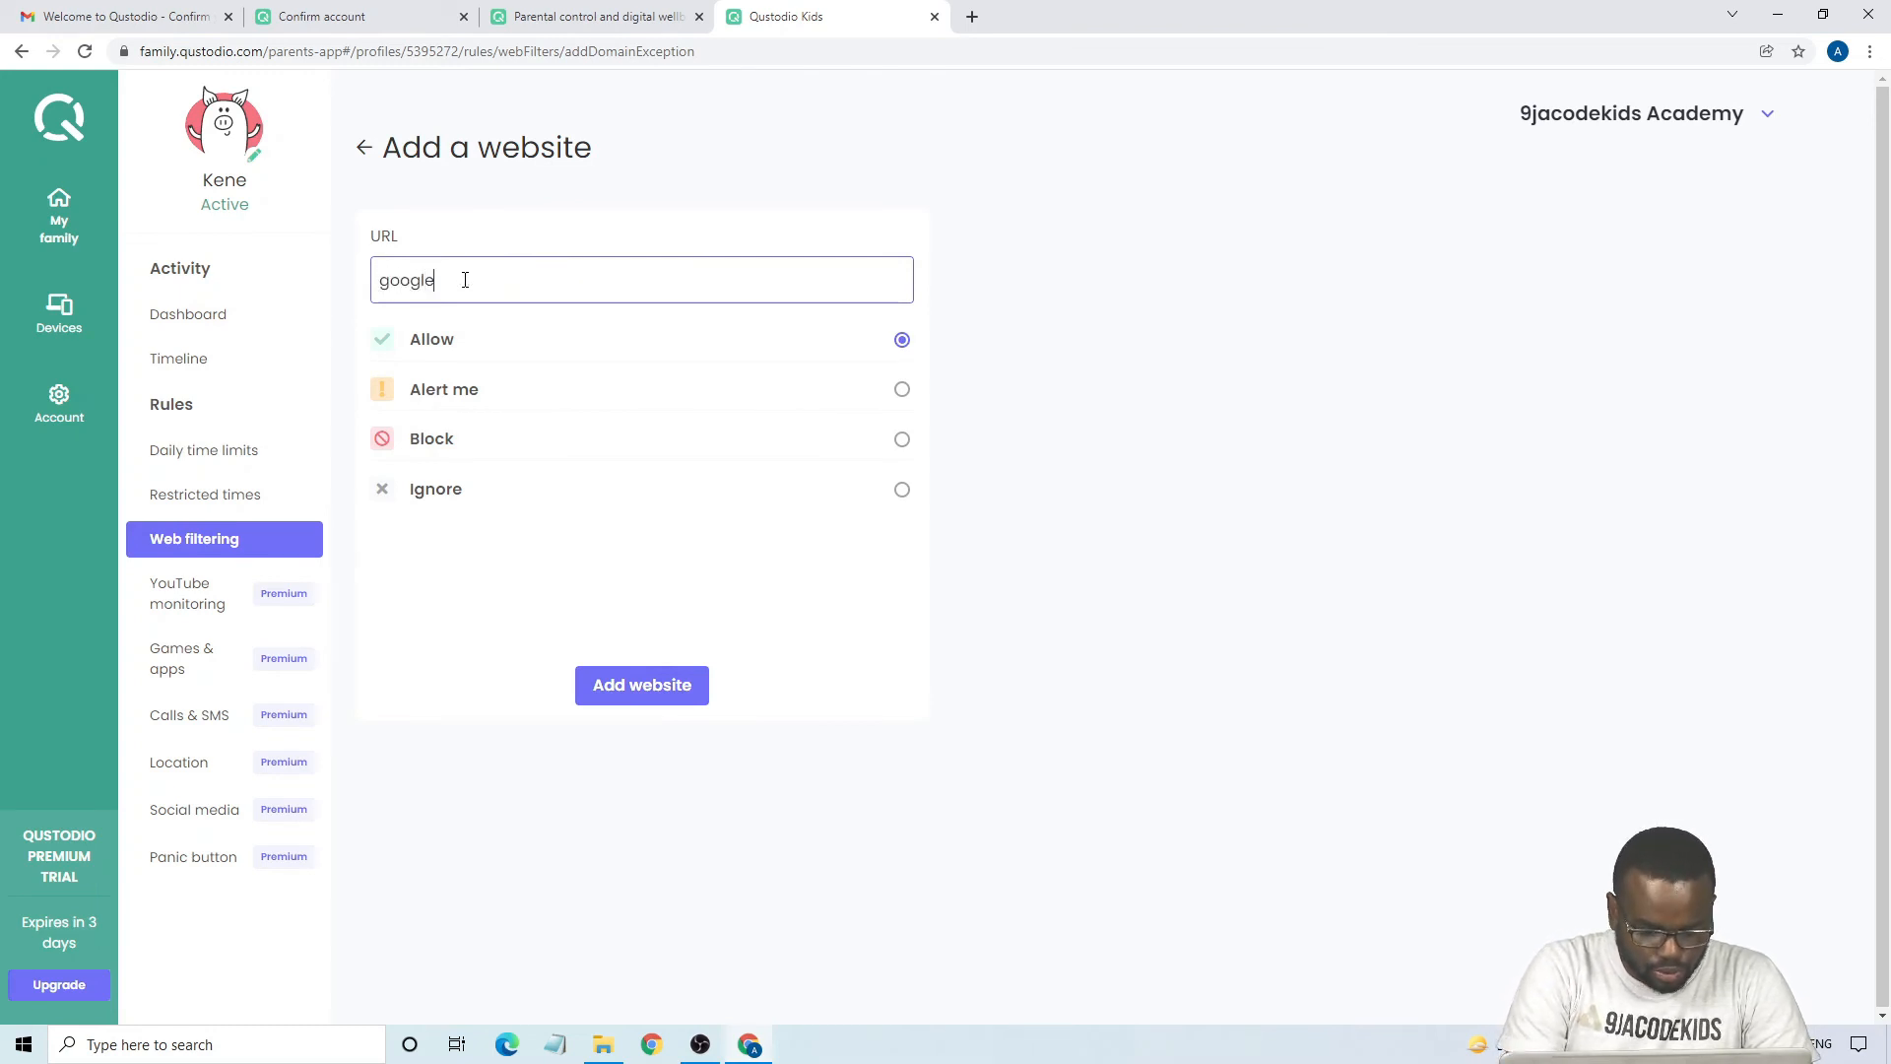
text(.com)
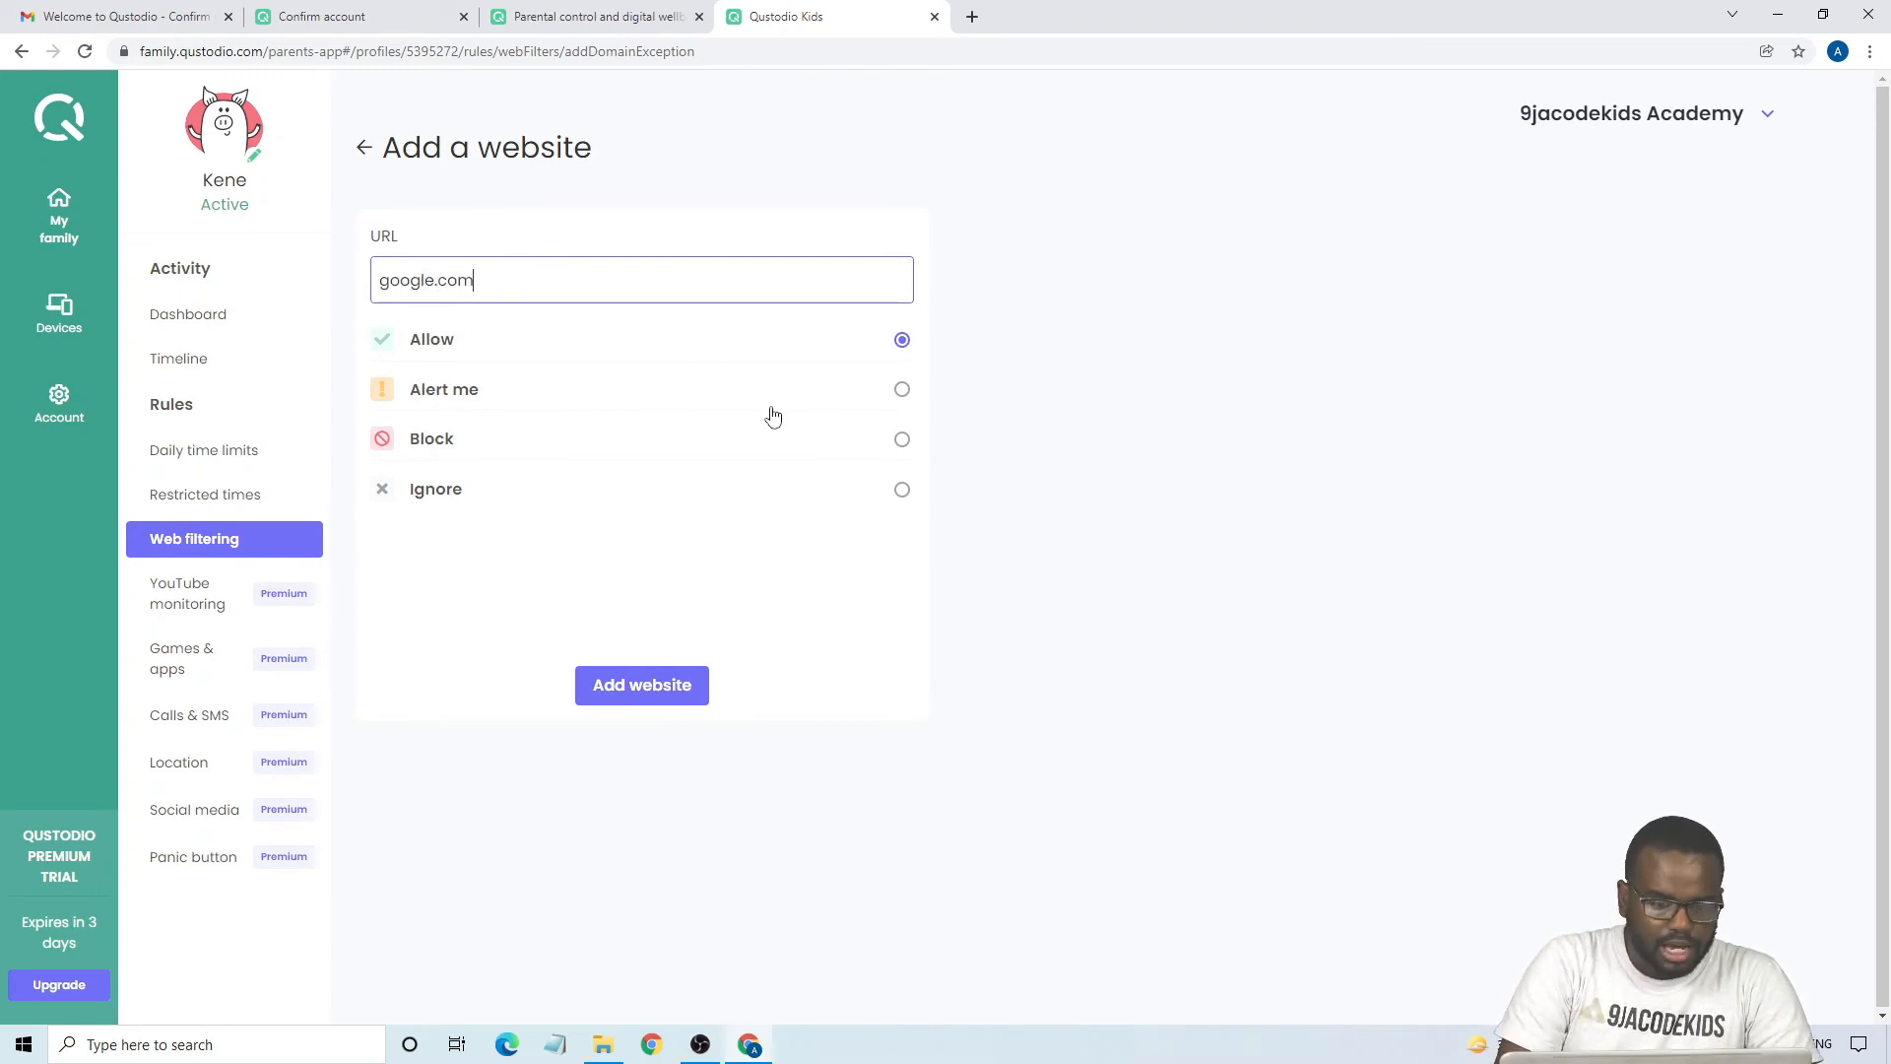
click(902, 445)
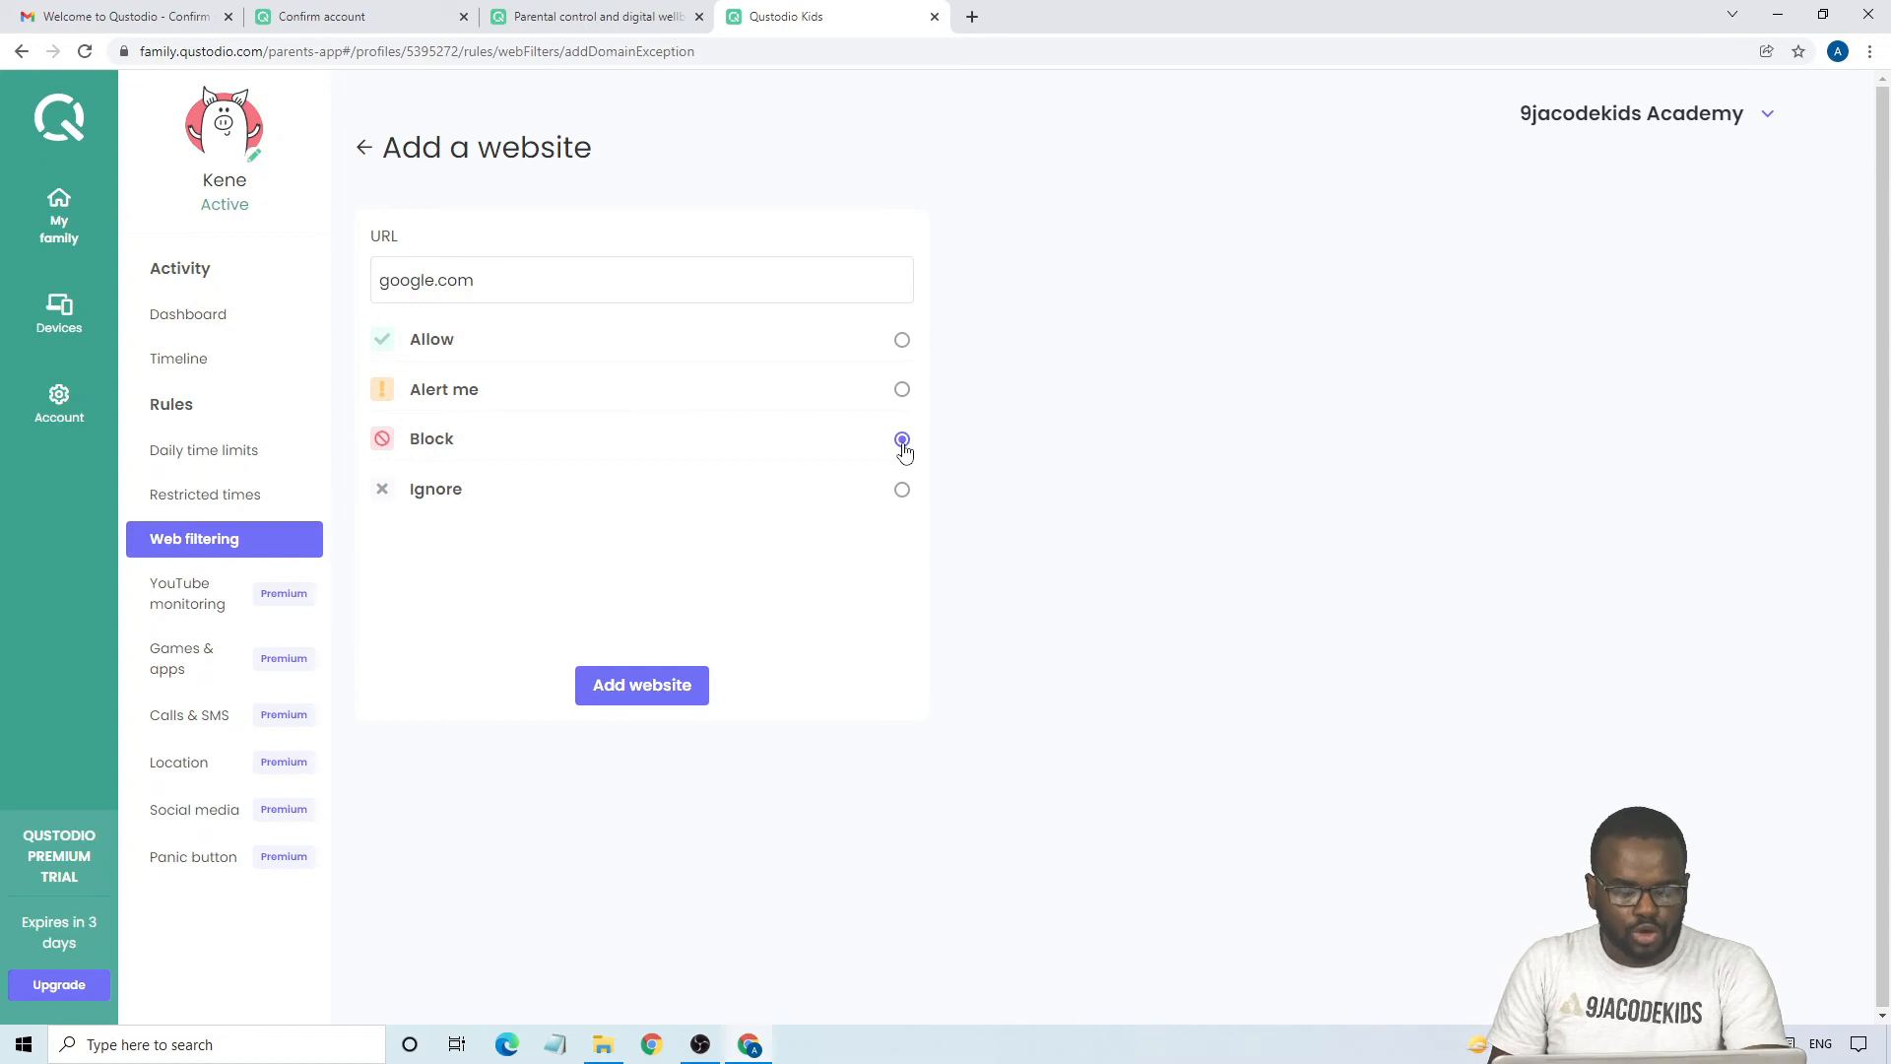
click(621, 697)
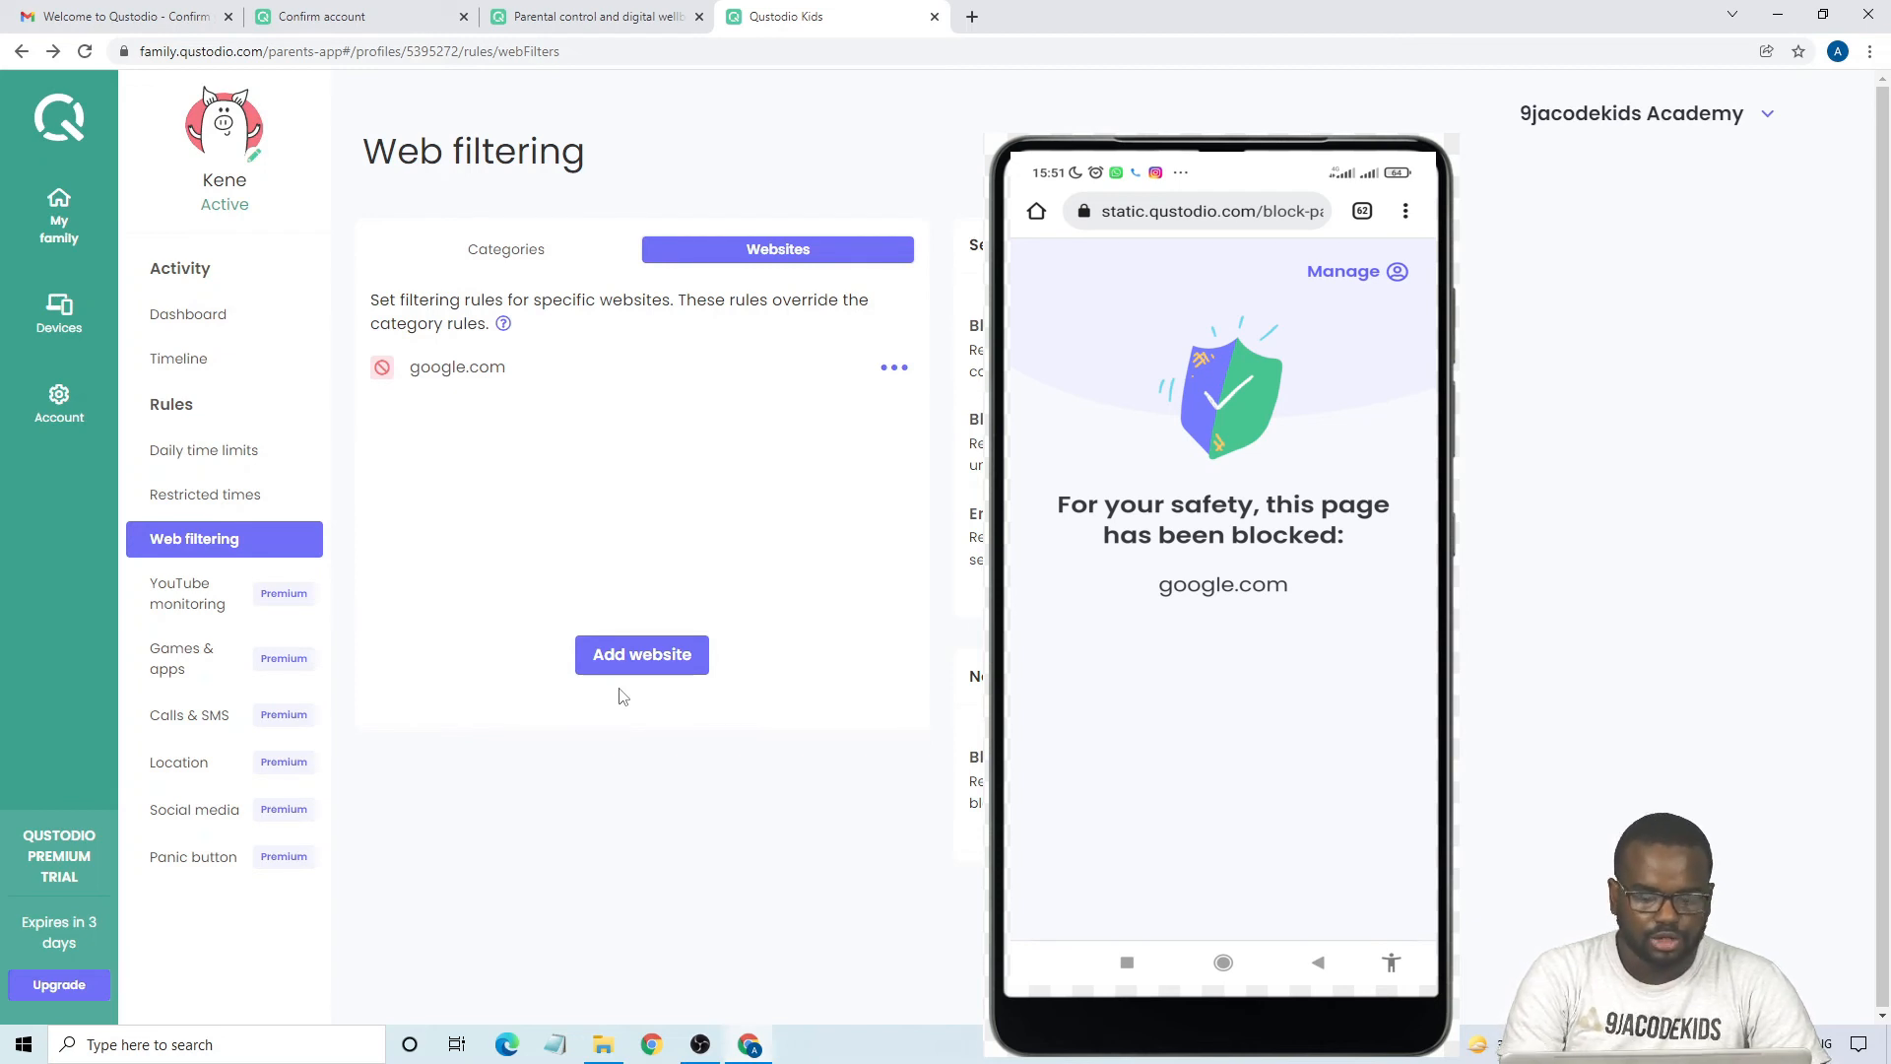
- Change the filtering rule for google.com to Allow
click(895, 377)
click(773, 436)
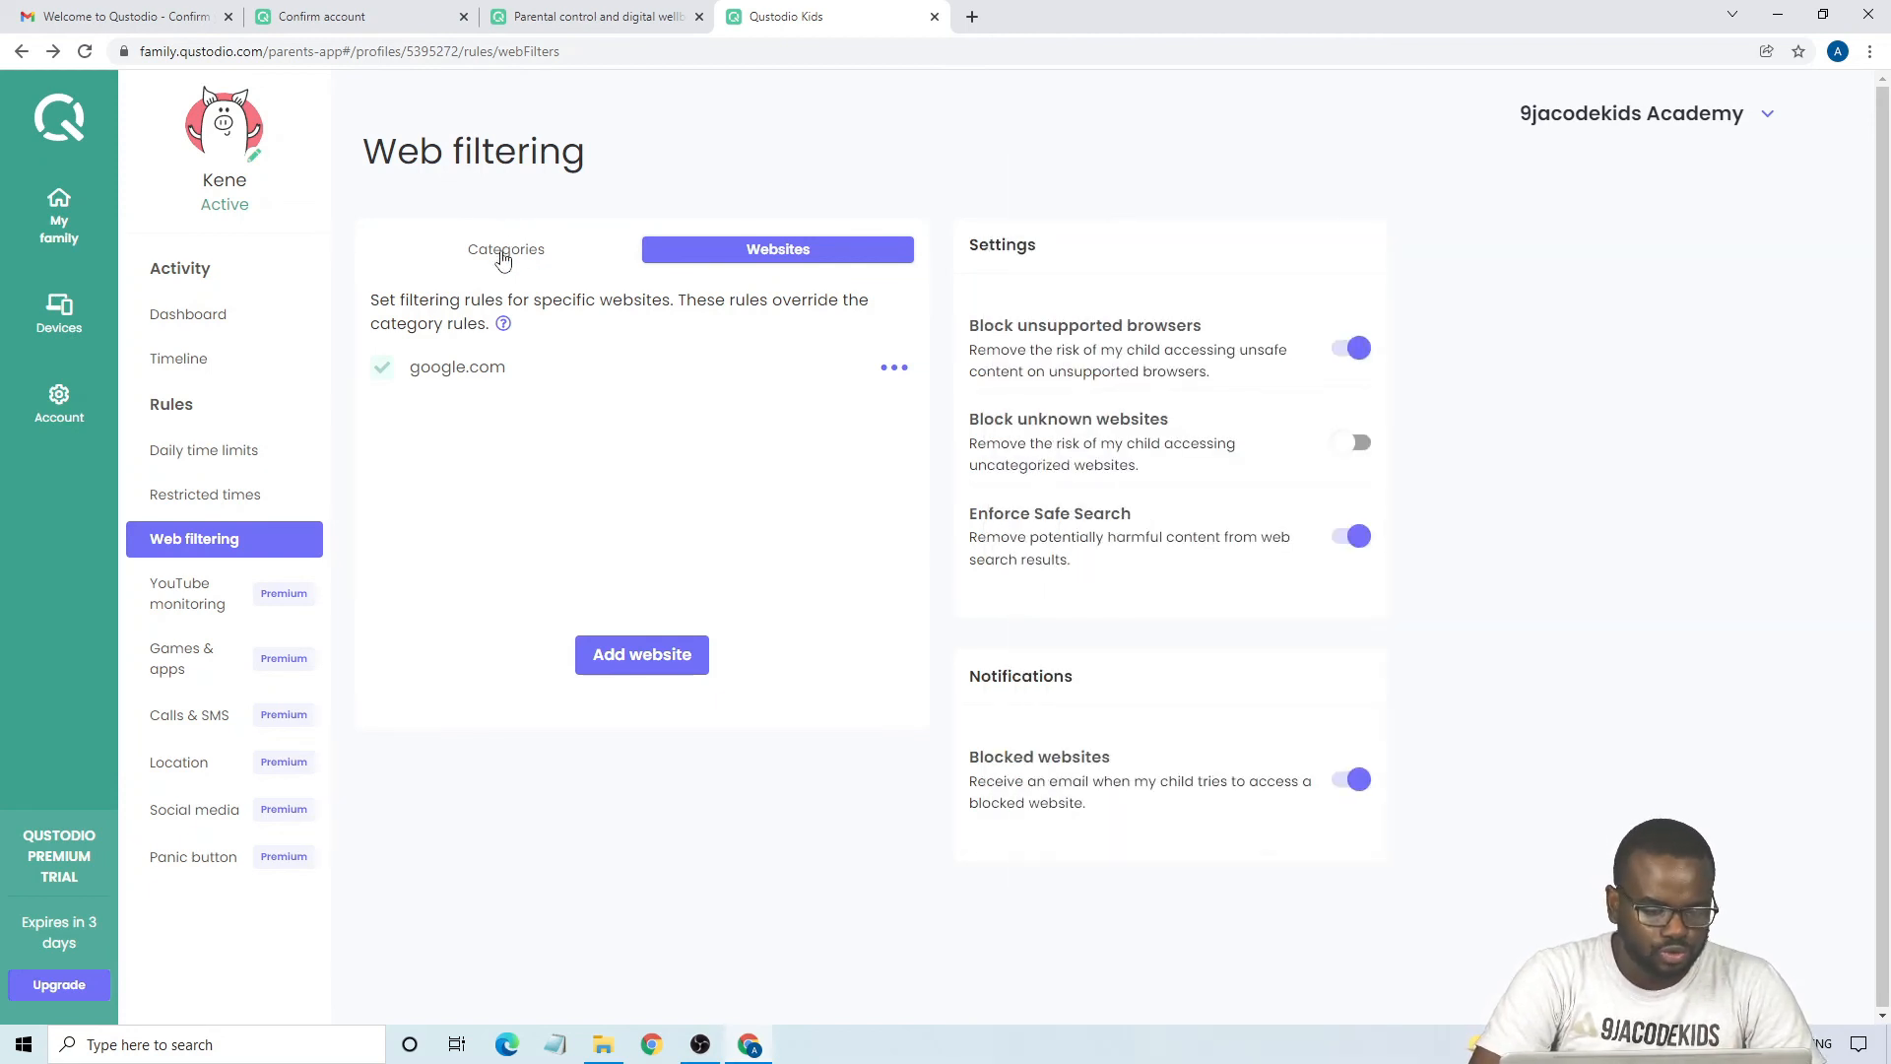
- Review the web filtering categories to see which ones are allowed and which are blocked for the child
click(503, 259)
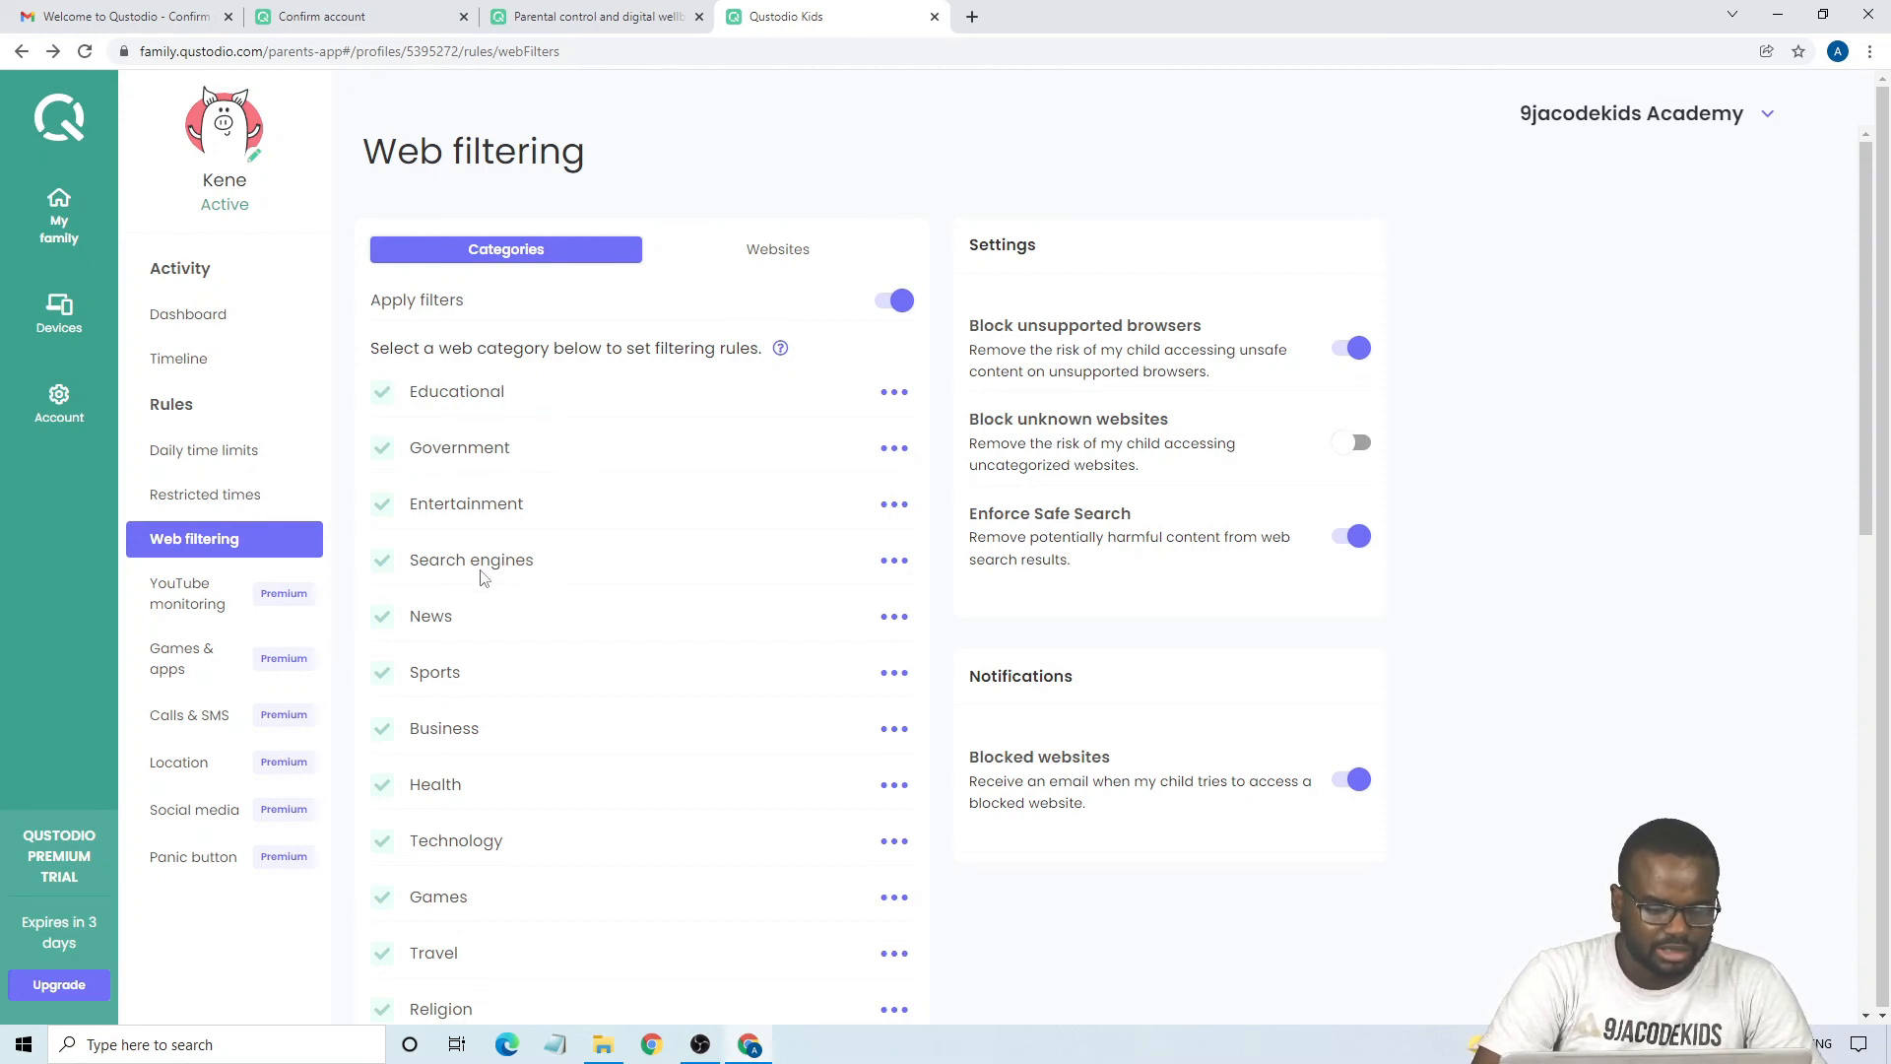
scroll(564, 548, down, 5)
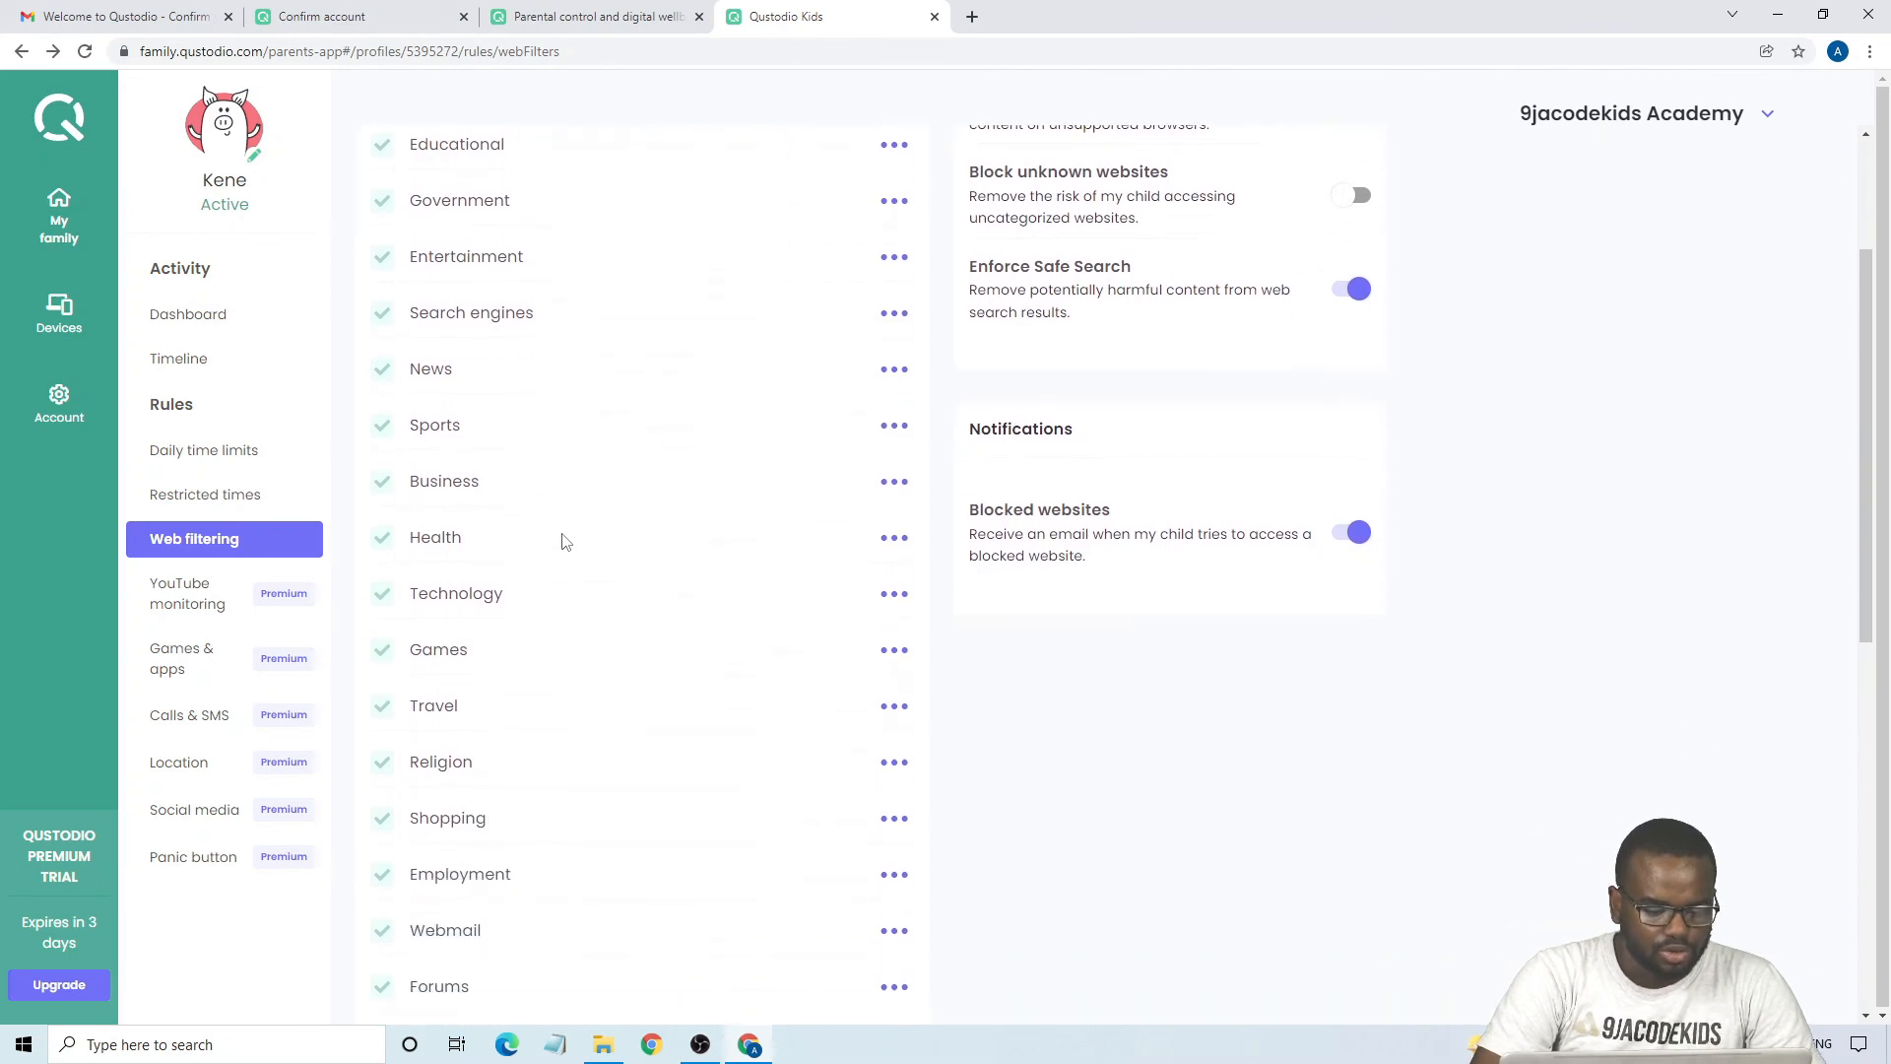
scroll(562, 522, down, 4)
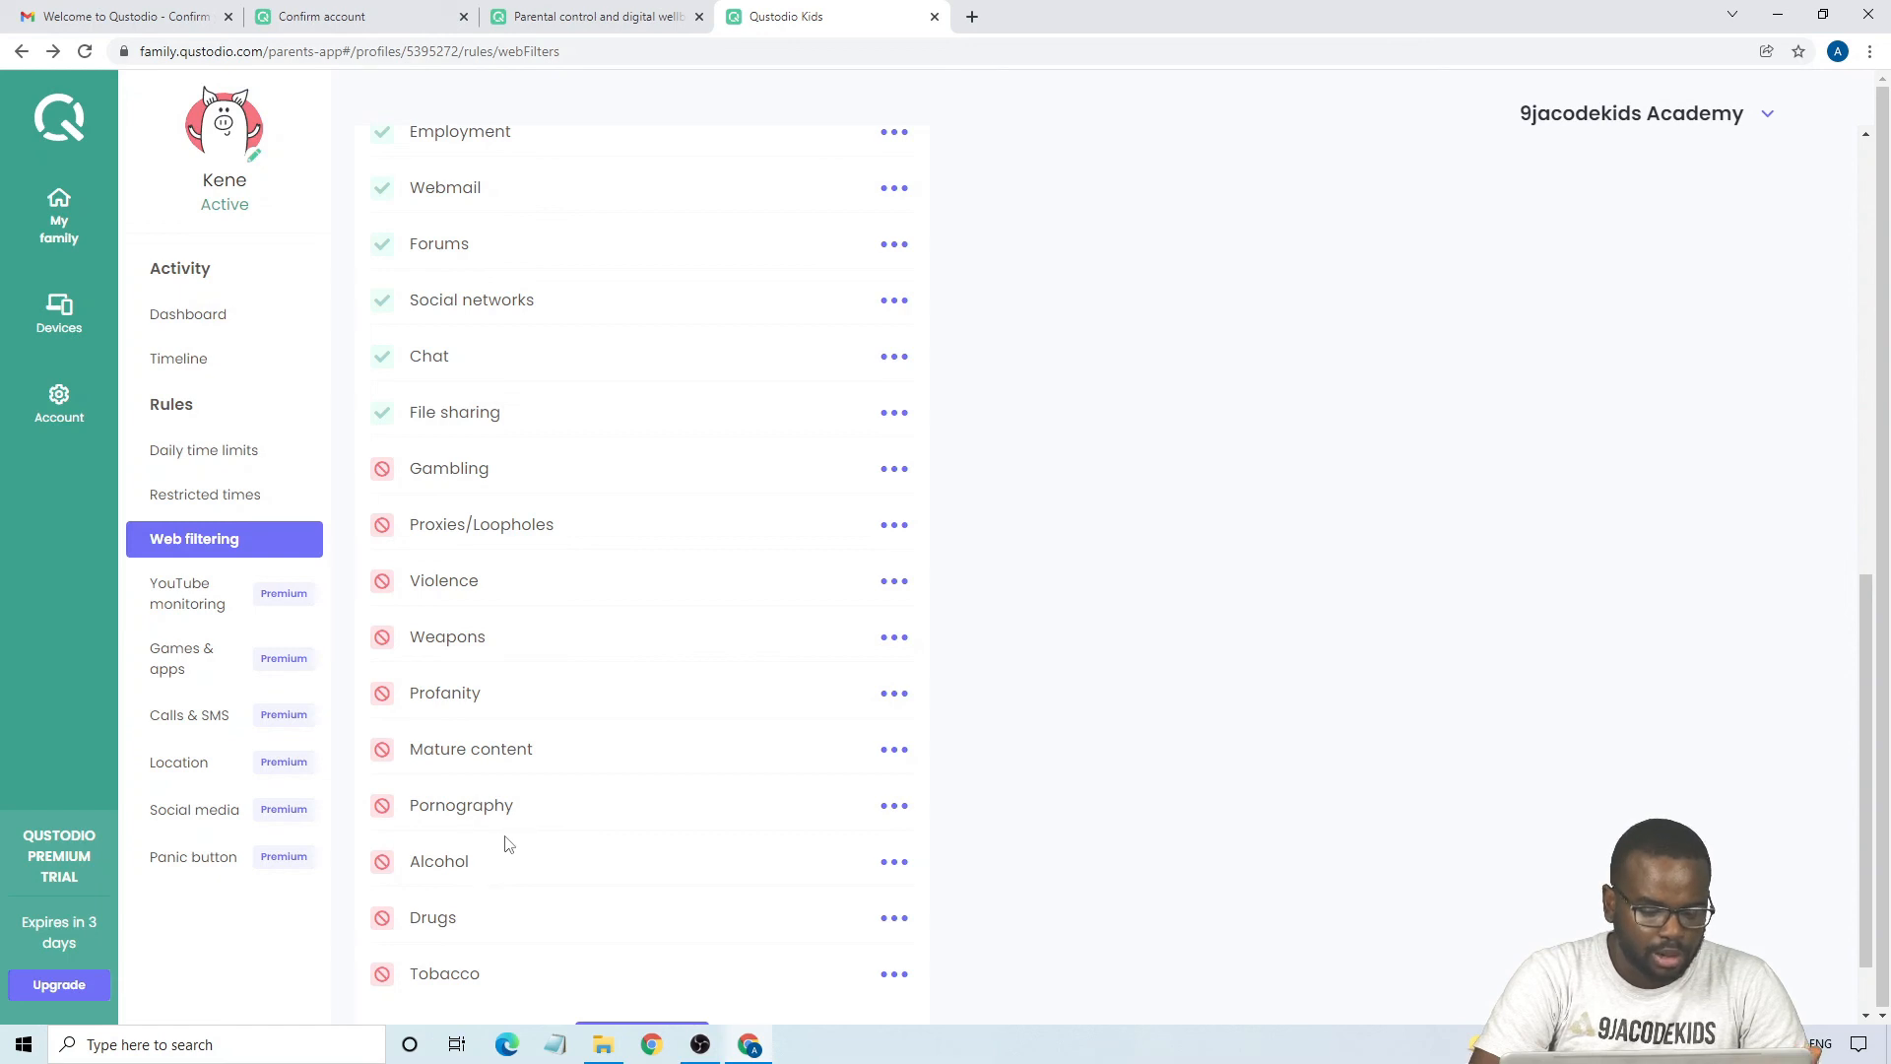
scroll(517, 825, down, 1)
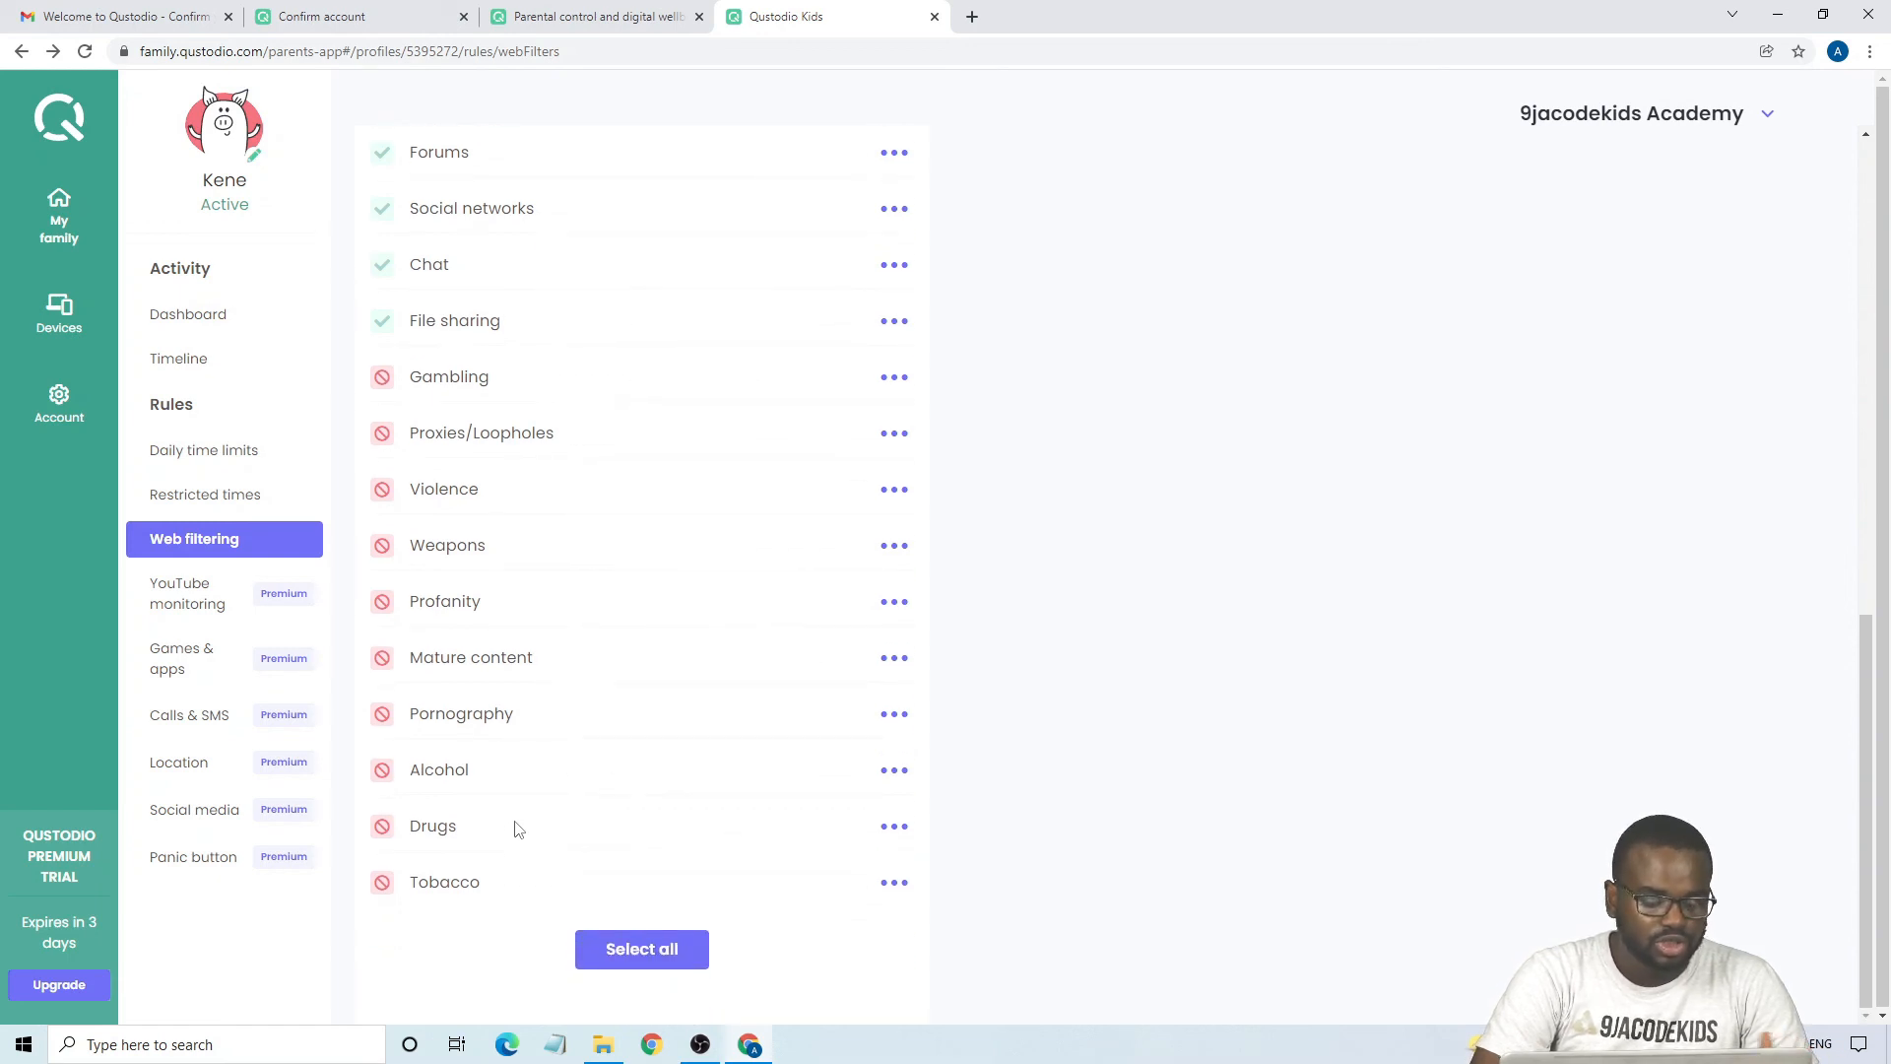
scroll(517, 827, up, 1)
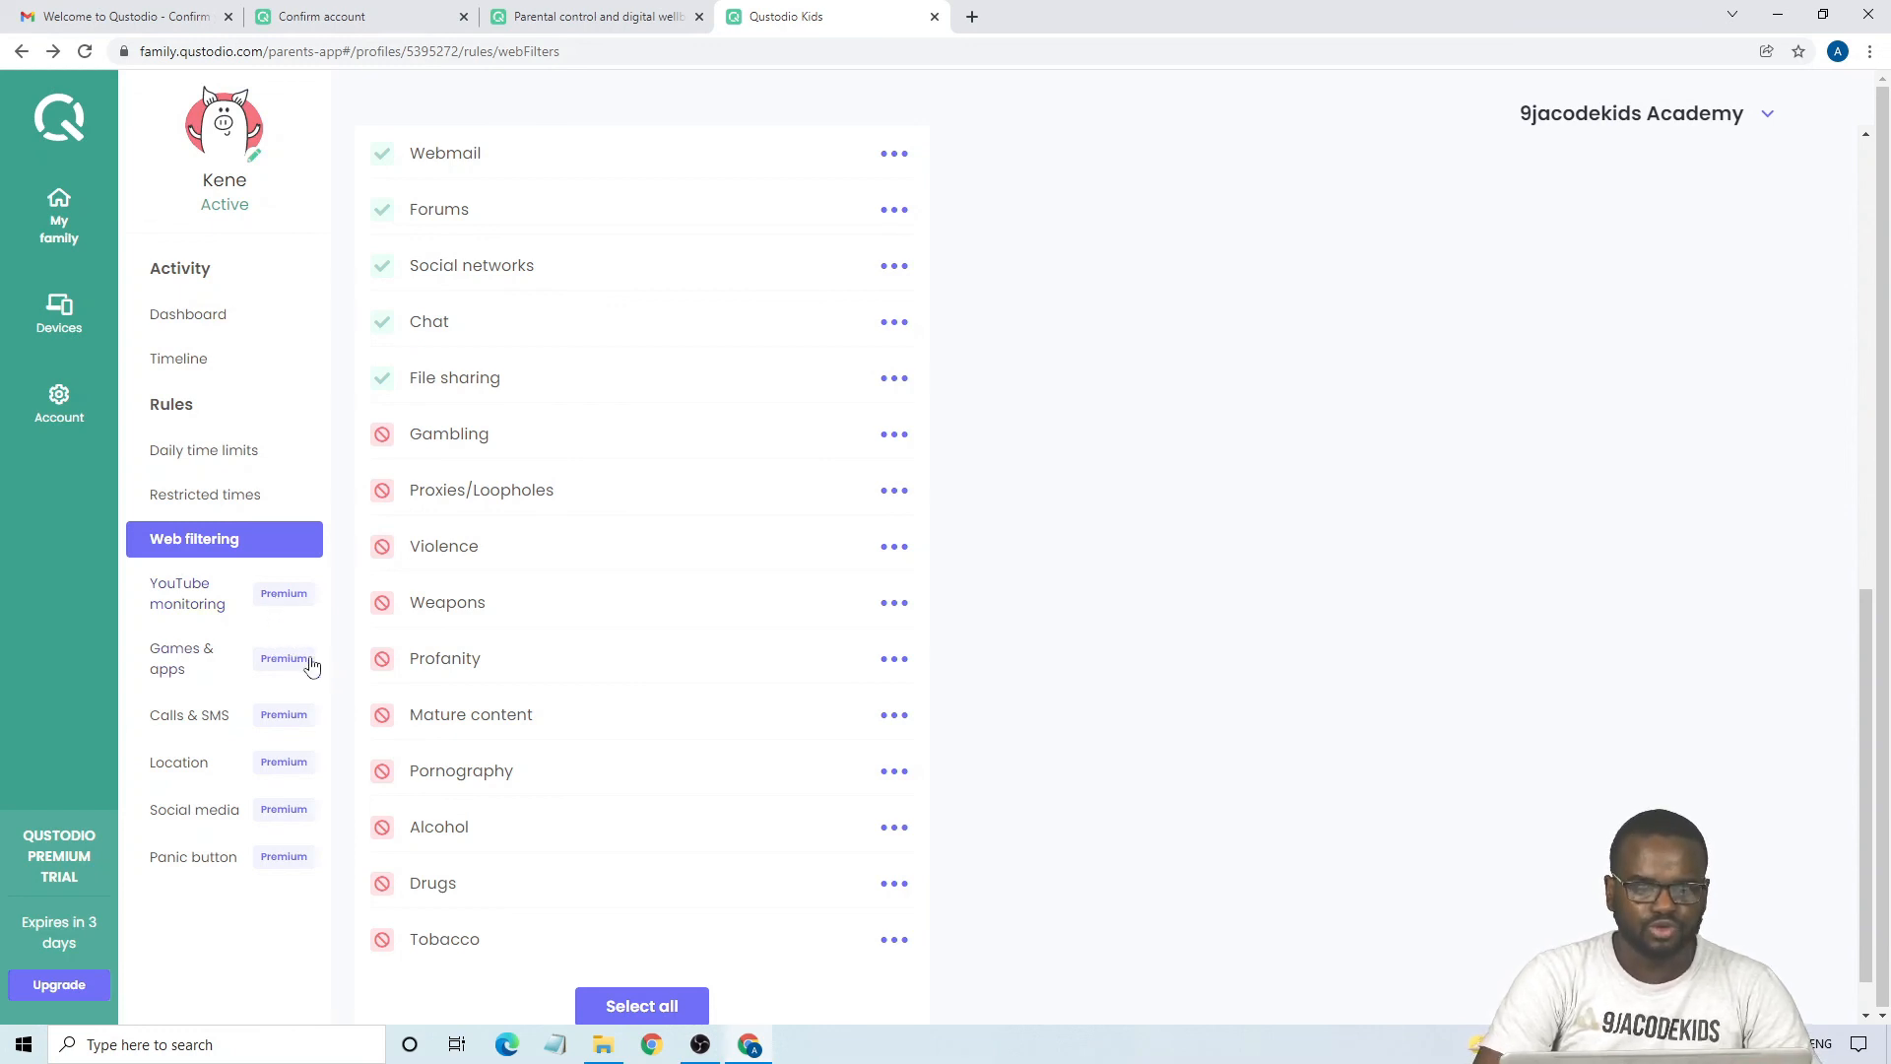
scroll(656, 423, up, 5)
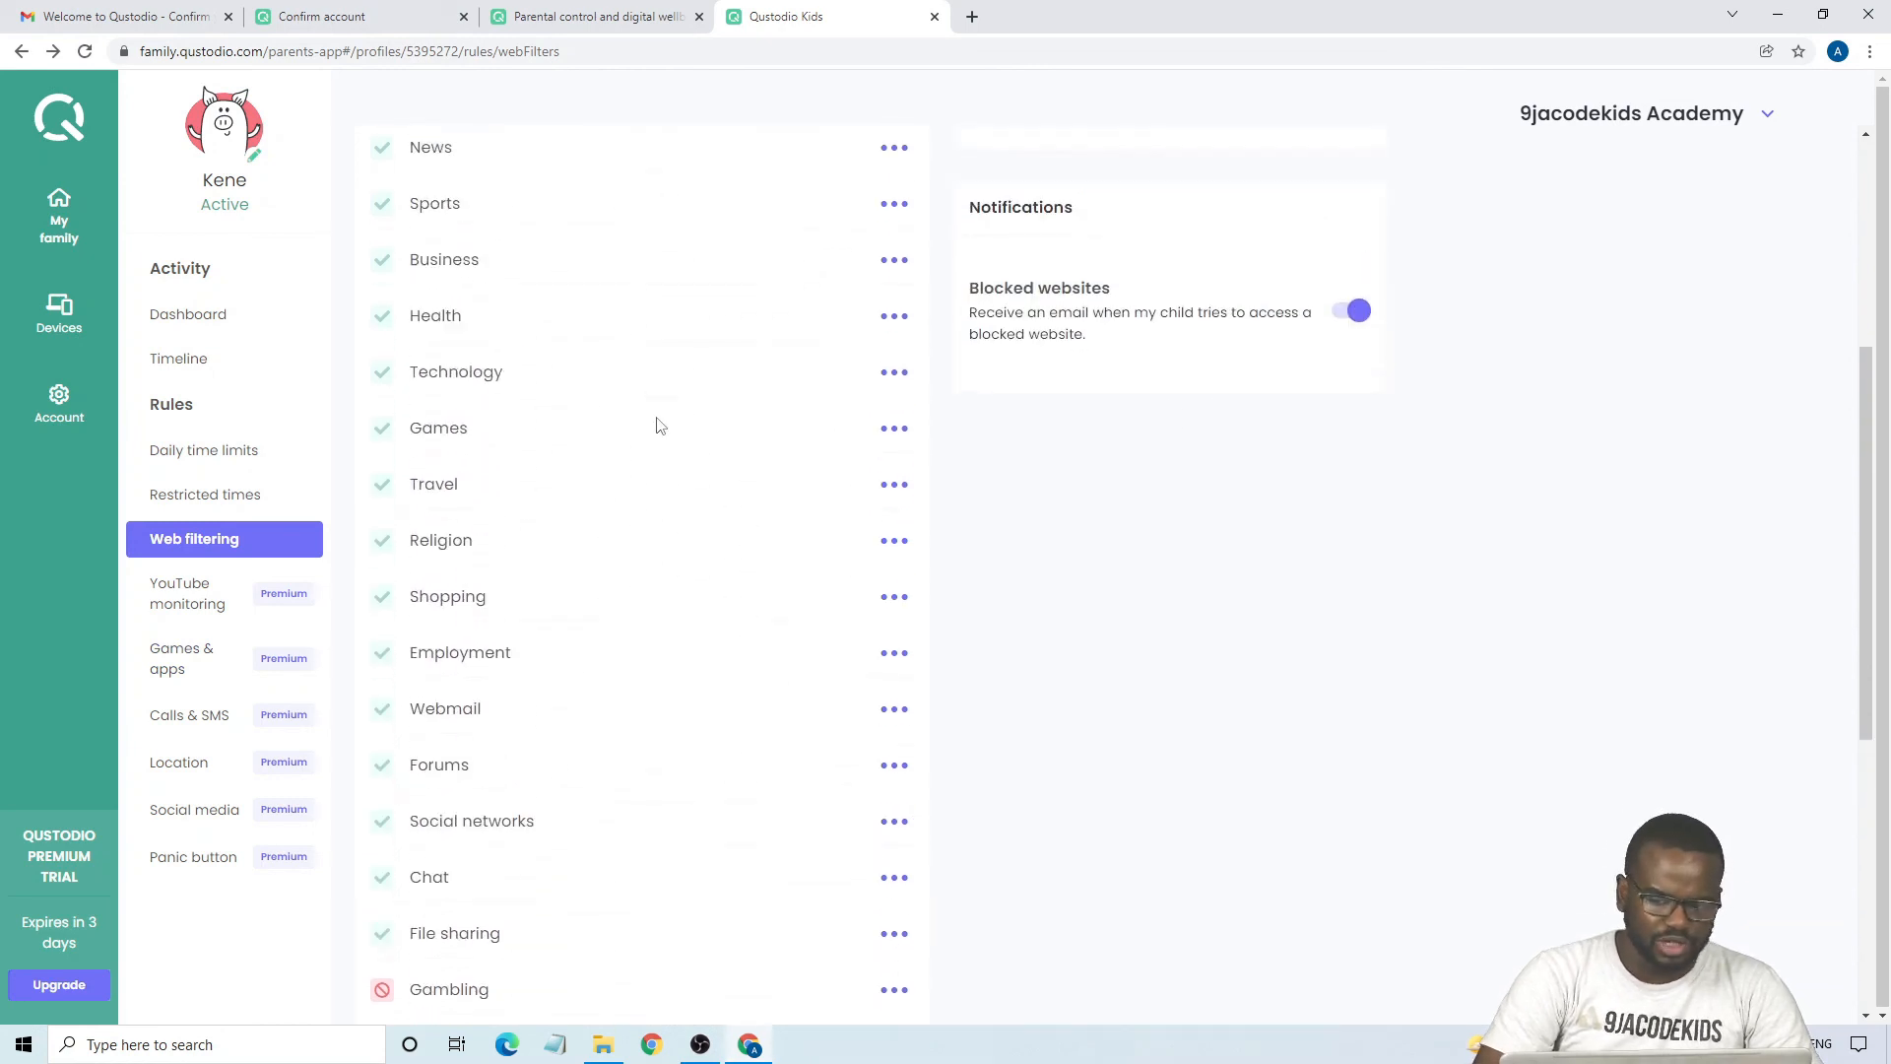
scroll(658, 423, up, 5)
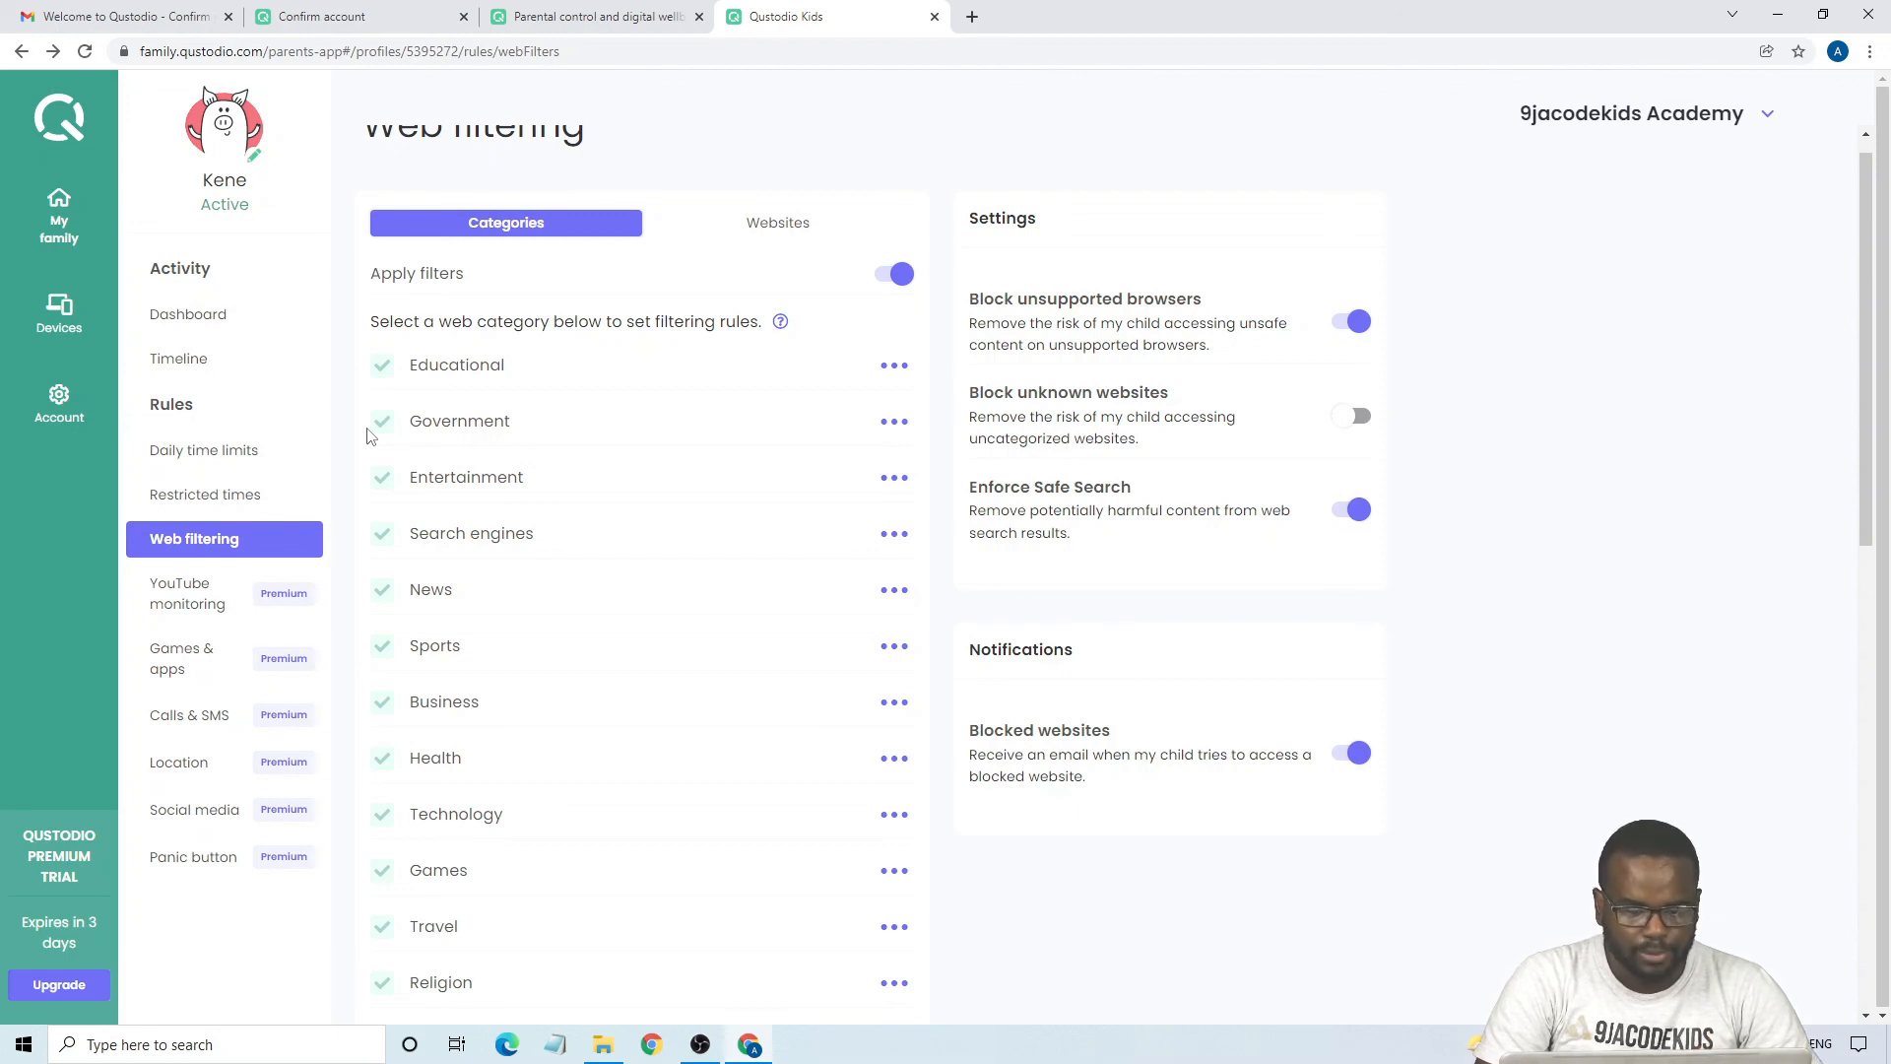
scroll(369, 436, up, 1)
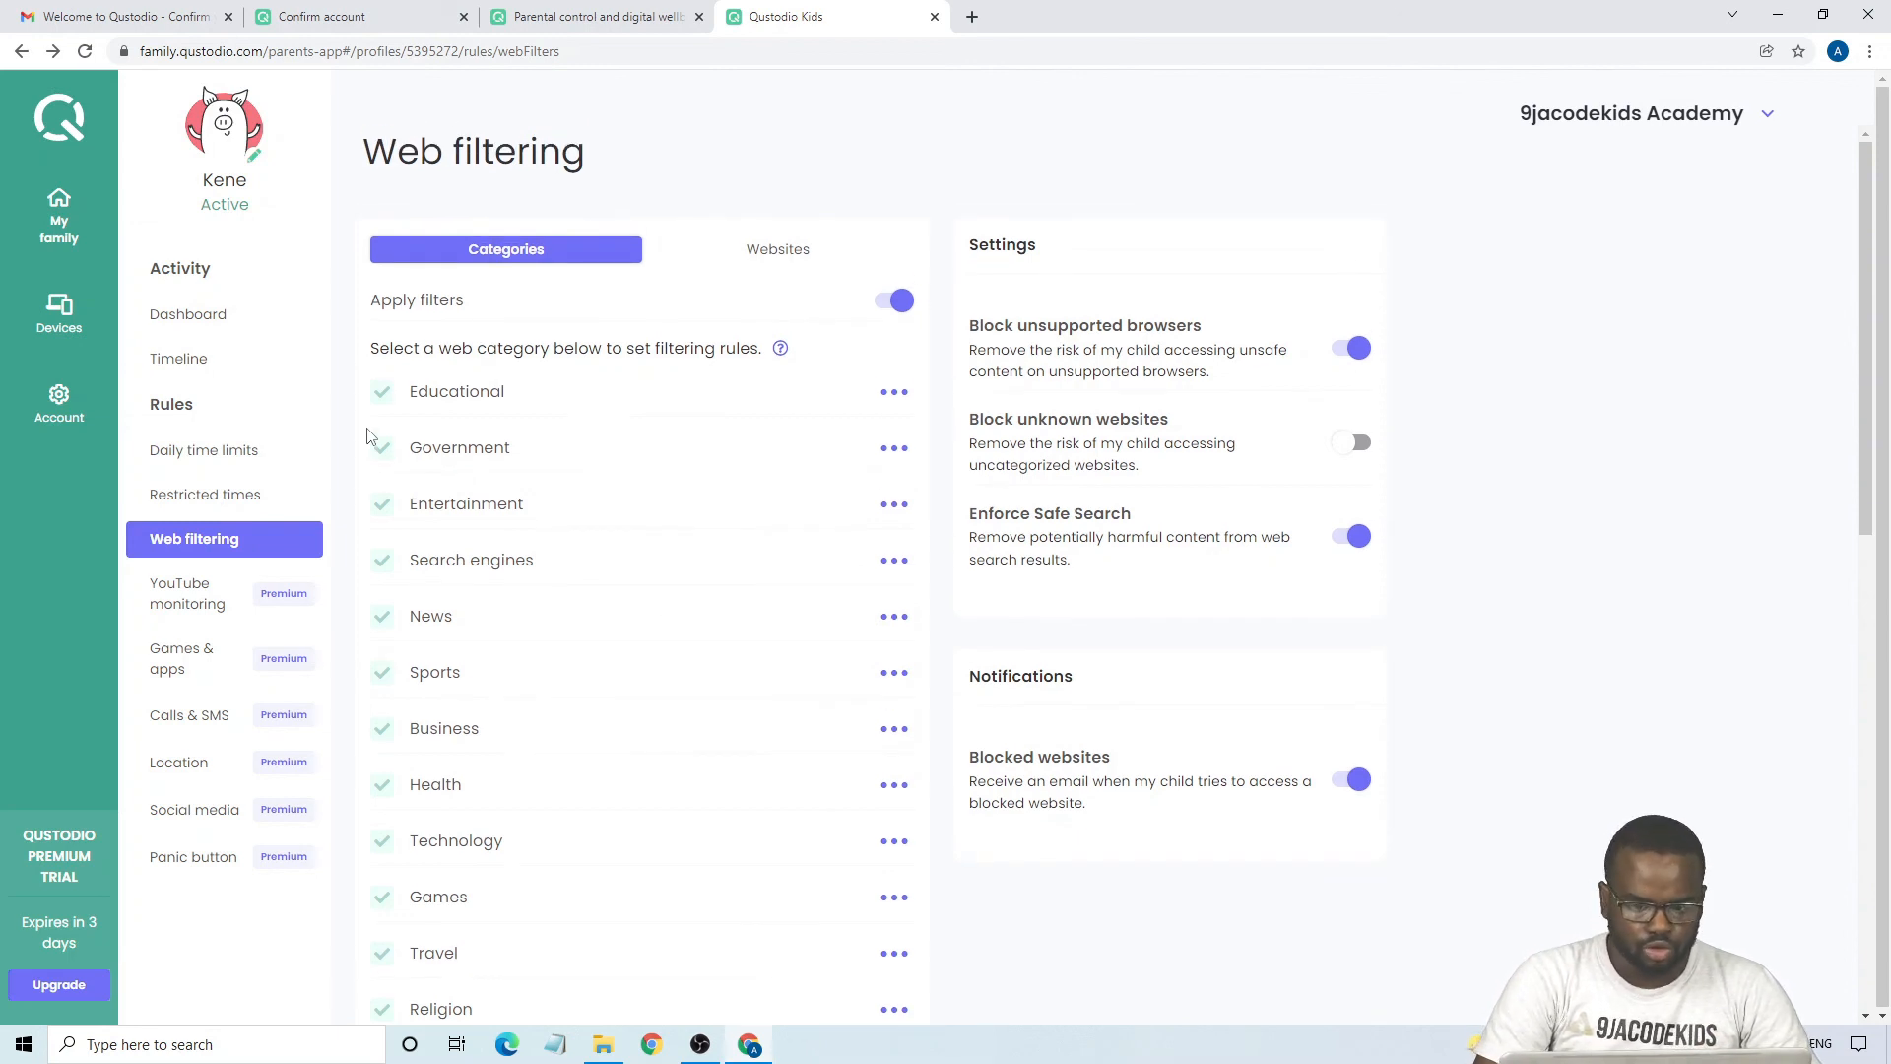